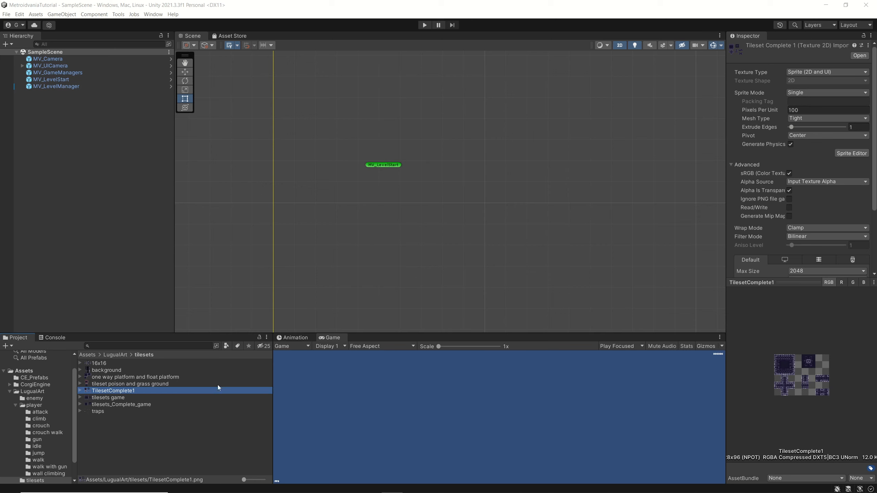
Open the Tile Palette window and dock it beside the Inspector.
left_click(152, 14)
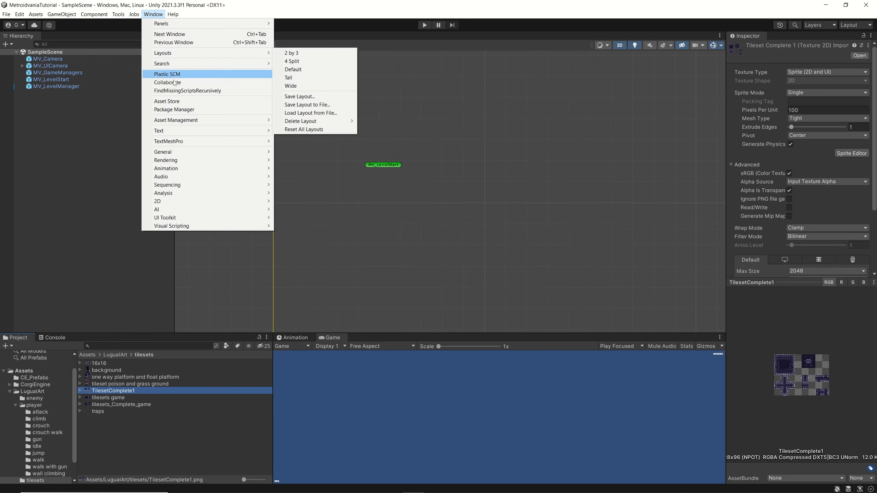
mouse_move(184, 202)
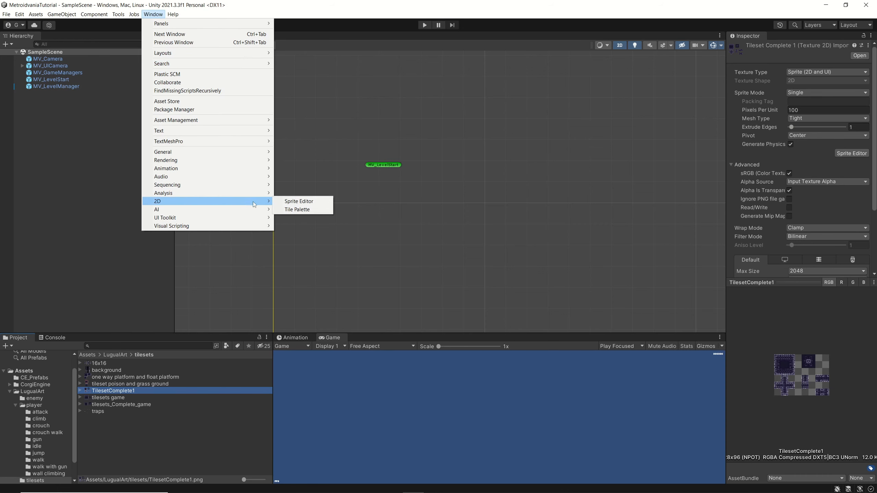
left_click(297, 209)
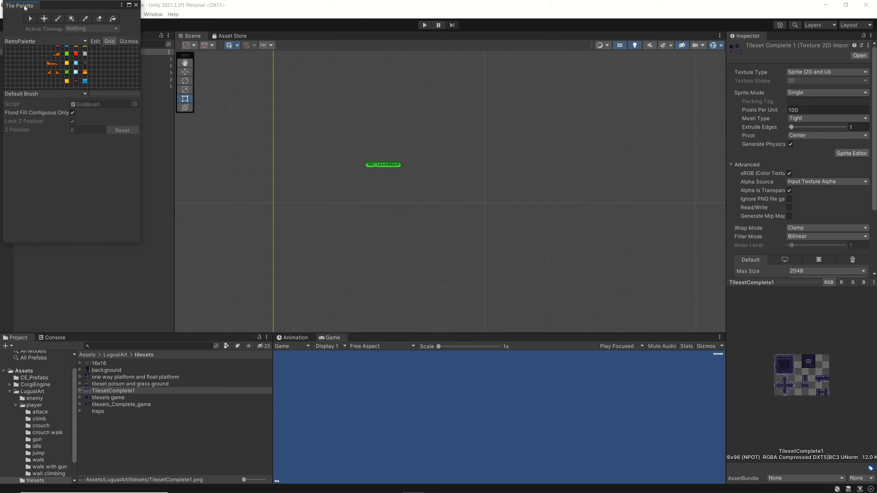
left_click_drag(26, 7, 774, 41)
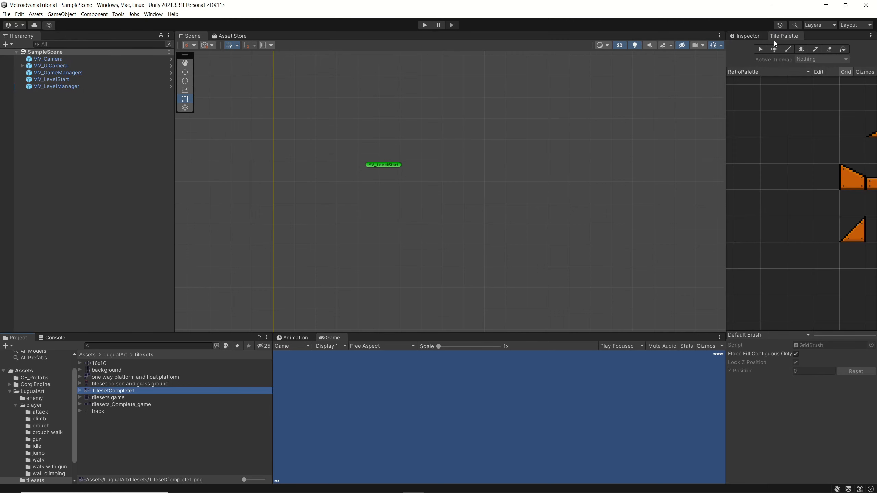
scroll(799, 181, "down", 5)
scroll(797, 181, "down", 2)
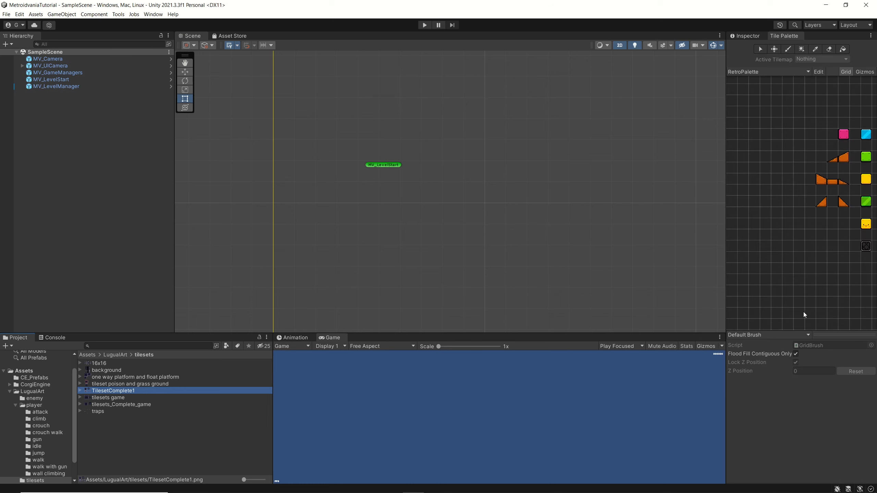
middle_click_drag(797, 149, 736, 184)
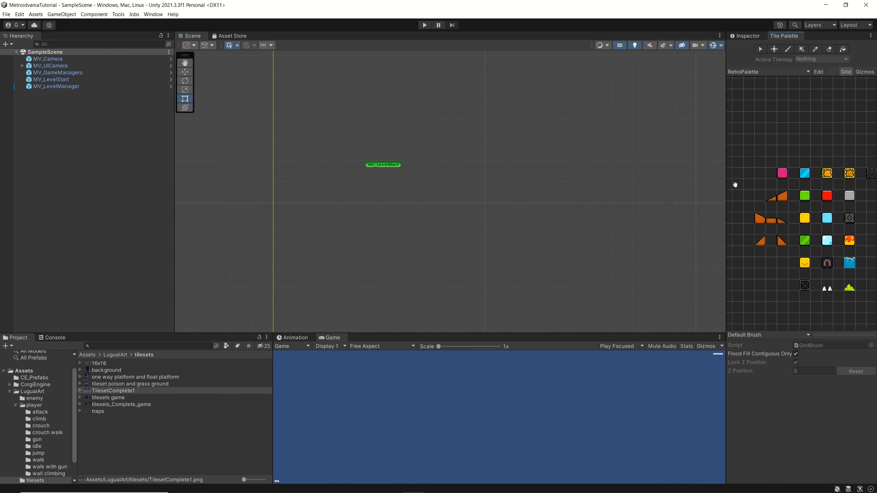
middle_click_drag(808, 186, 782, 136)
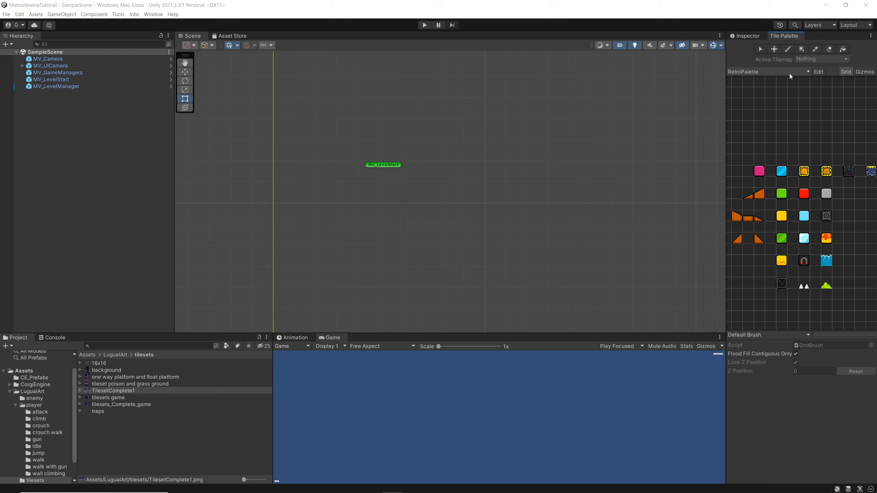
Start creating a new tile palette named DarkLevel with the default rectangular grid.
left_click(761, 71)
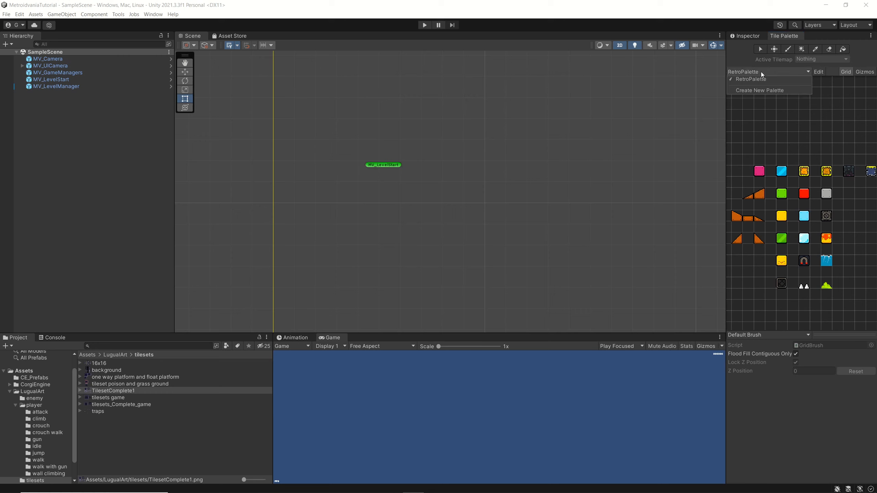
left_click(758, 91)
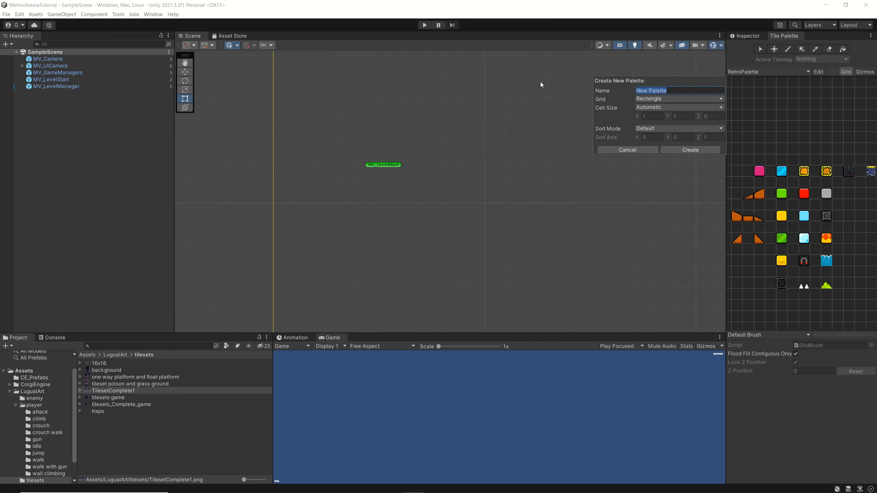
type("DarkLevel")
left_click(685, 151)
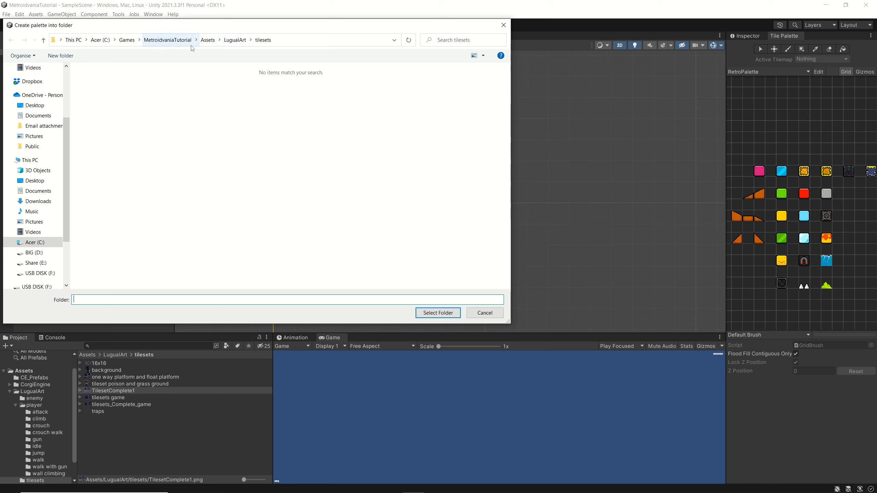
Make a new folder named Tiles inside the project's Assets folder and save the palette in it.
left_click(208, 40)
right_click(147, 164)
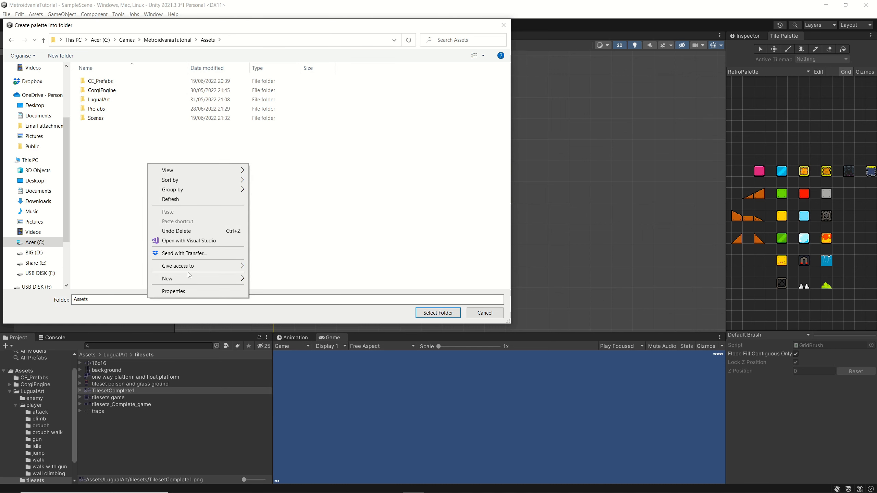
mouse_move(190, 278)
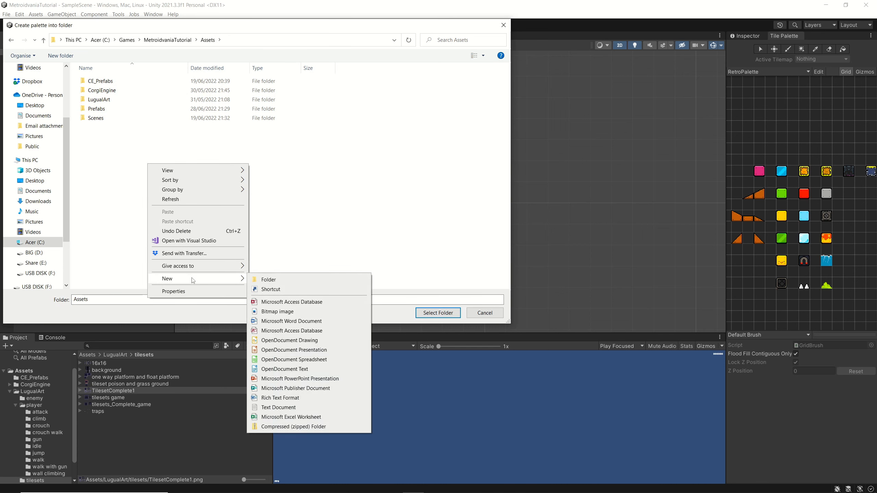
left_click(287, 280)
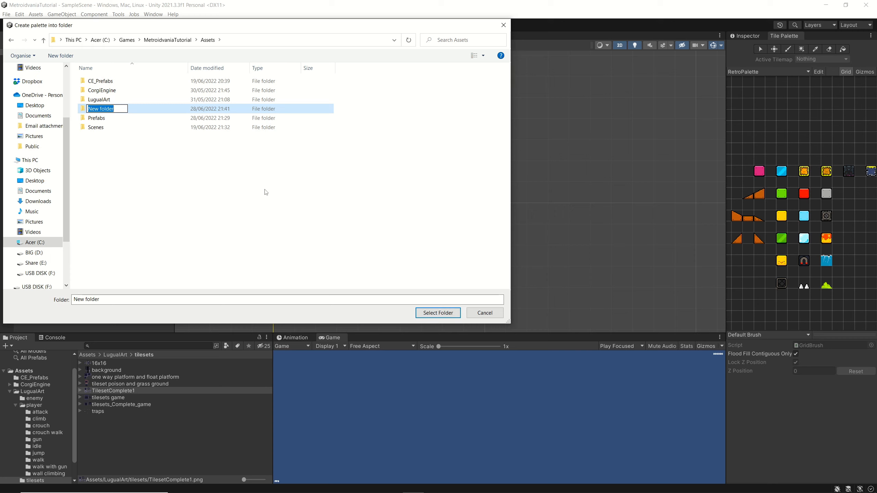
type("Tile")
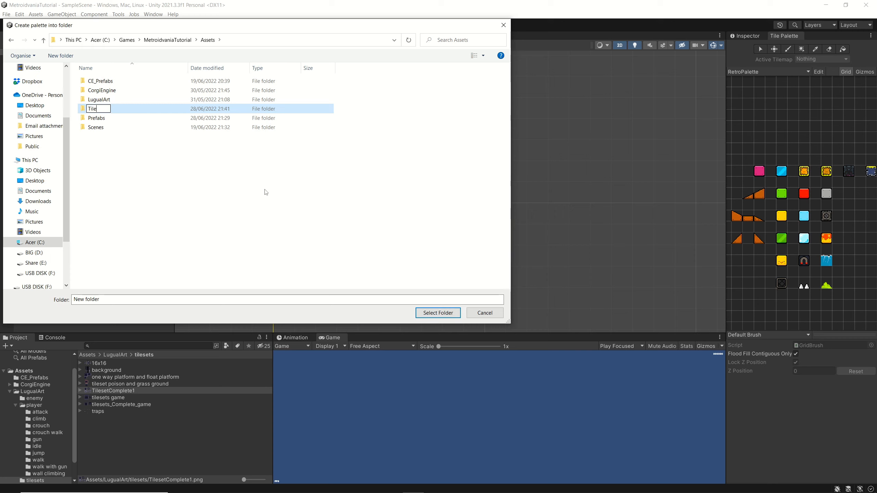
type("s")
key("Return")
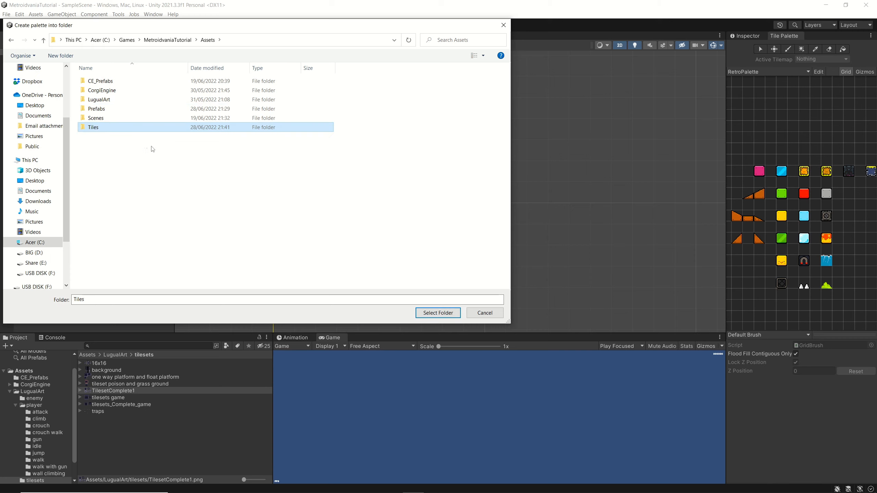
double_click(129, 128)
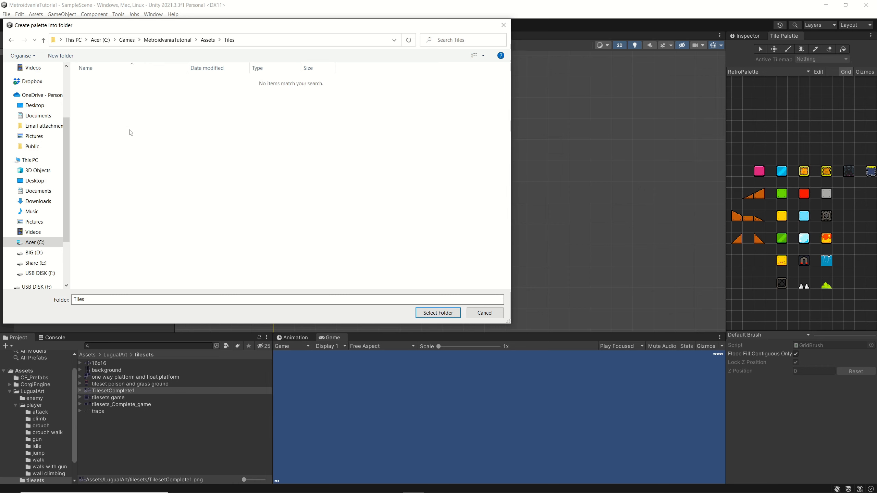
left_click(438, 313)
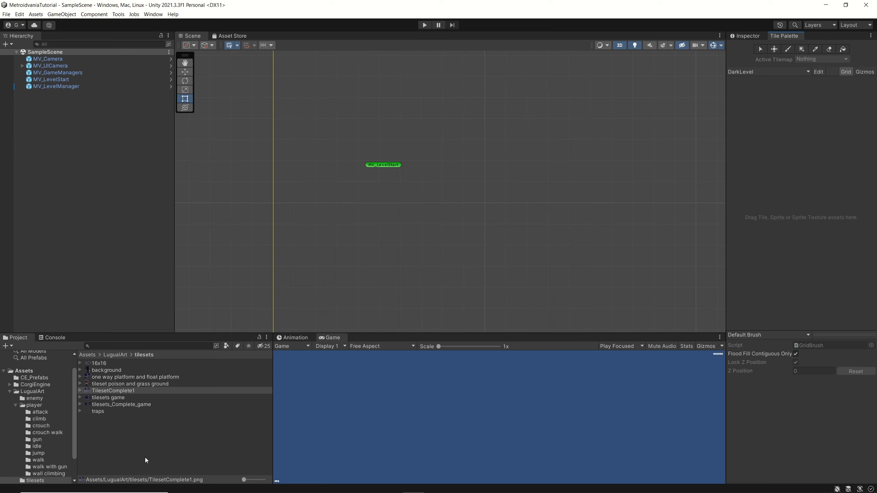
Set the TilesetComplete1 texture's compression to None and its filter mode to Point (no filter).
left_click(103, 392)
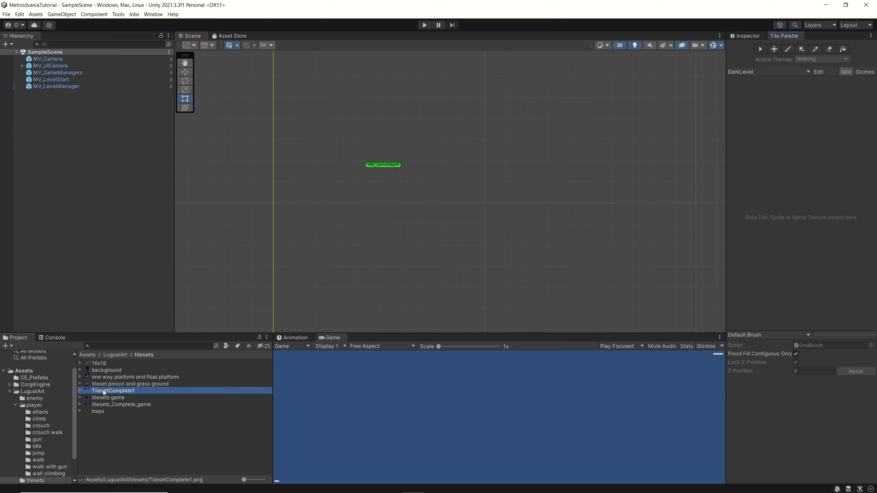
left_click(104, 392)
left_click(156, 432)
left_click(749, 36)
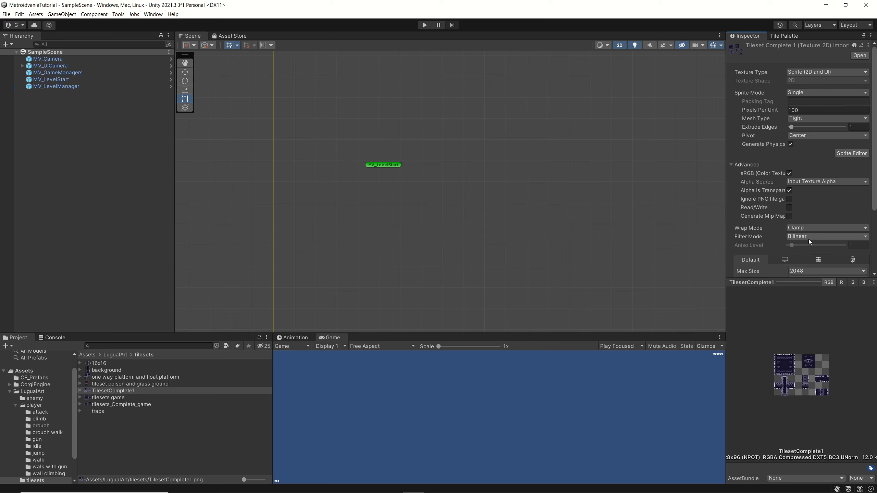
scroll(810, 239, "down", 3)
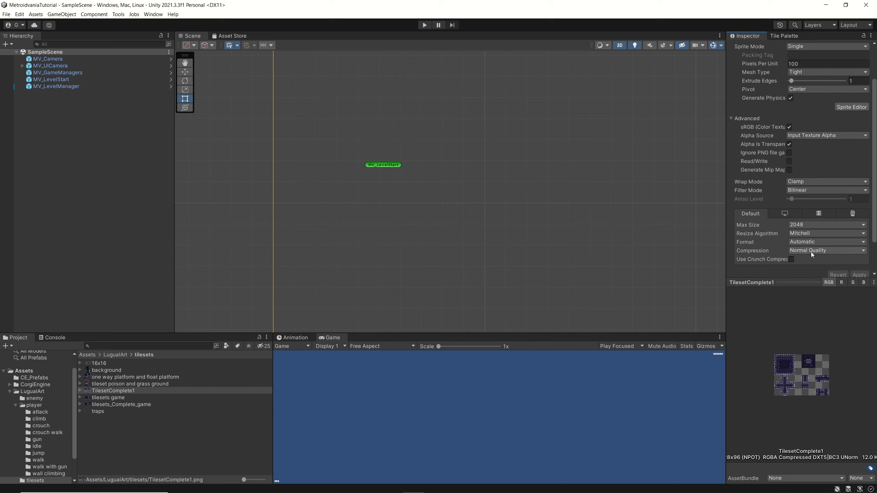
left_click(811, 252)
left_click(815, 260)
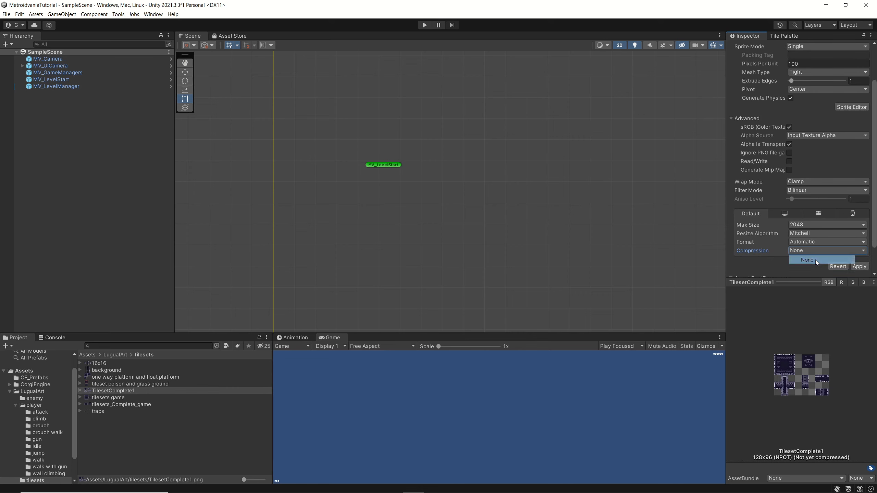
left_click(808, 191)
left_click(812, 199)
Set the tileset texture to 16 pixels per unit with sprite mode Multiple, and apply the import settings.
scroll(812, 192, "up", 3)
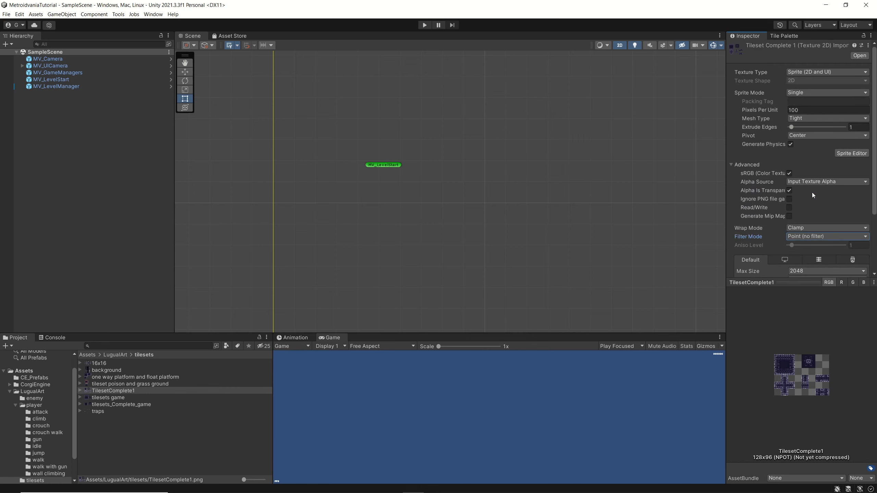
left_click(805, 111)
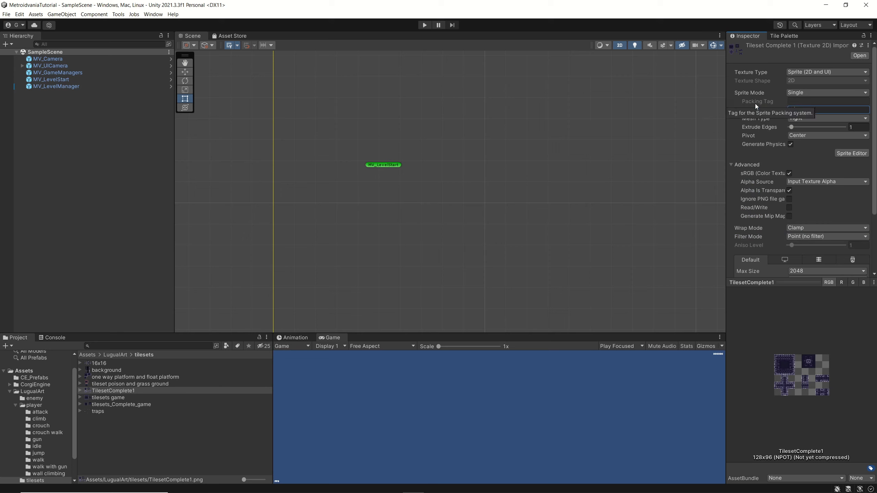
type("16")
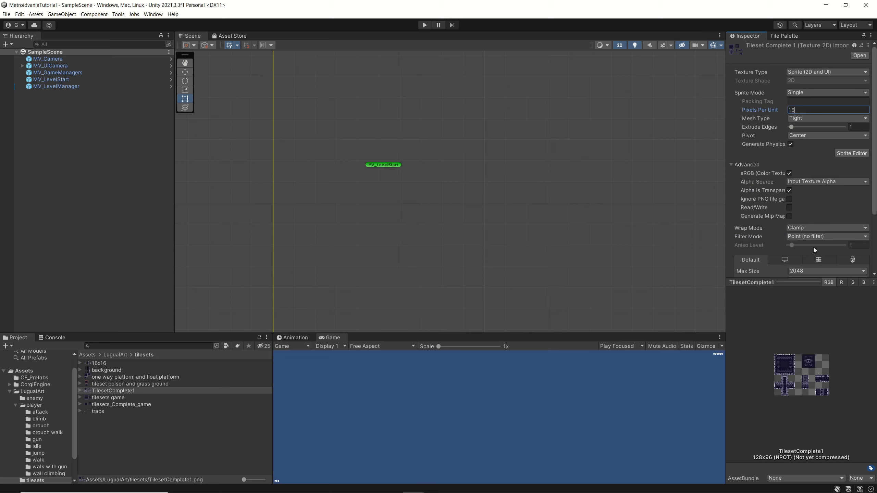
left_click(818, 93)
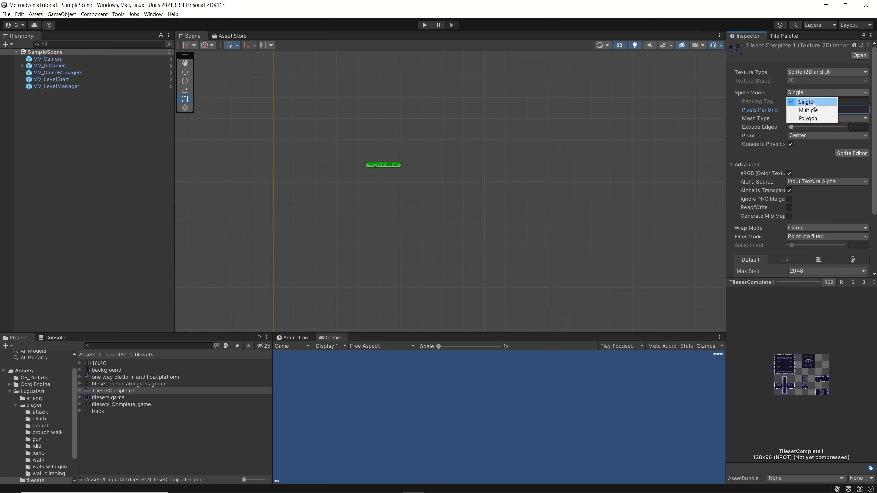
left_click(813, 110)
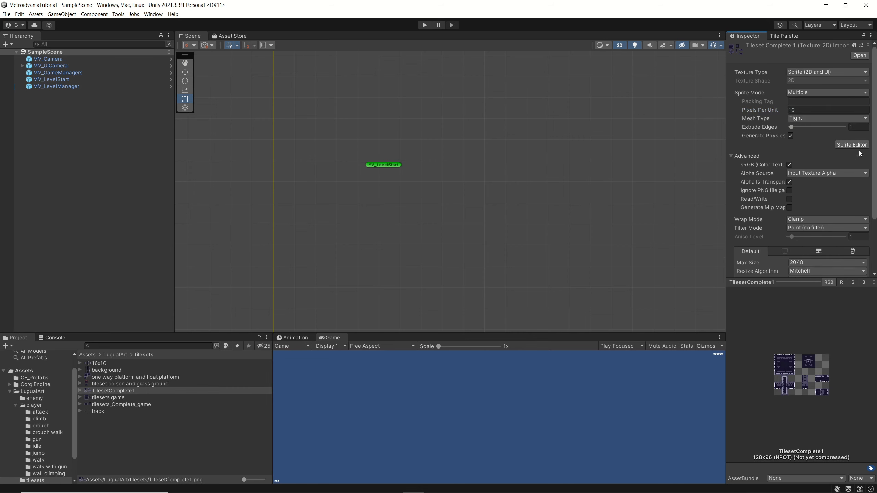
scroll(850, 219, "down", 4)
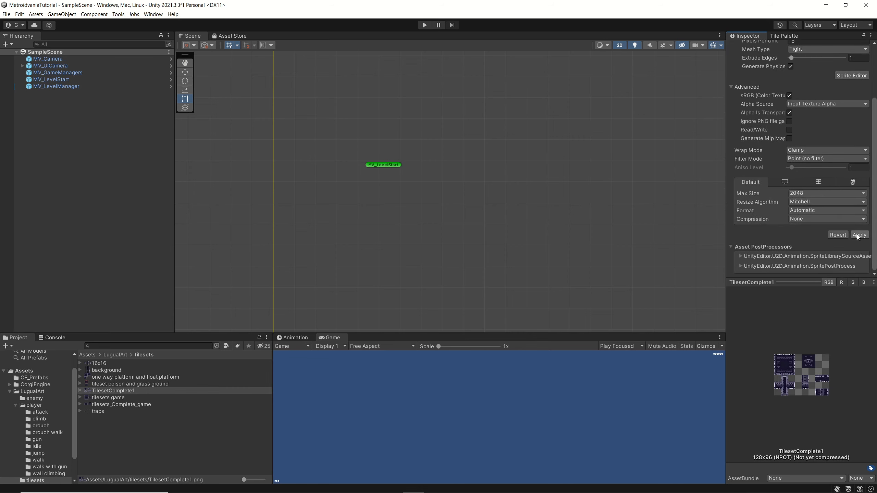
left_click(859, 235)
Open the tileset in the Sprite Editor and slice it with the Automatic type.
scroll(843, 178, "up", 3)
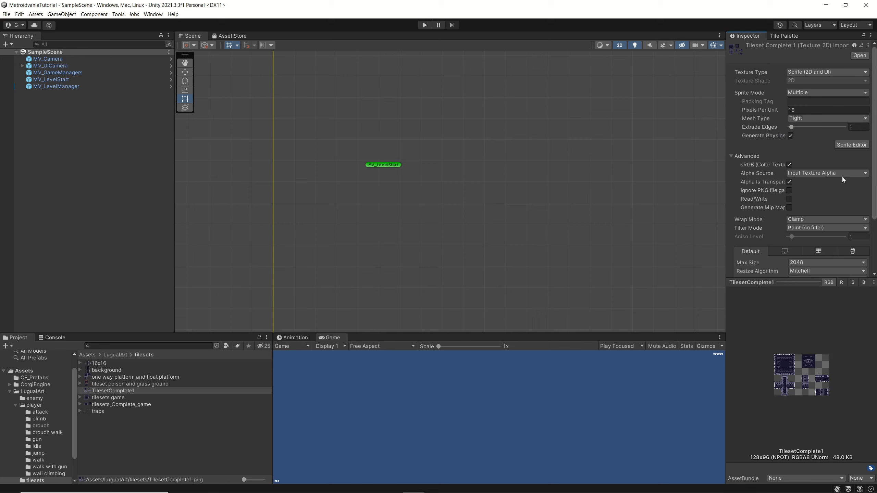
left_click(850, 145)
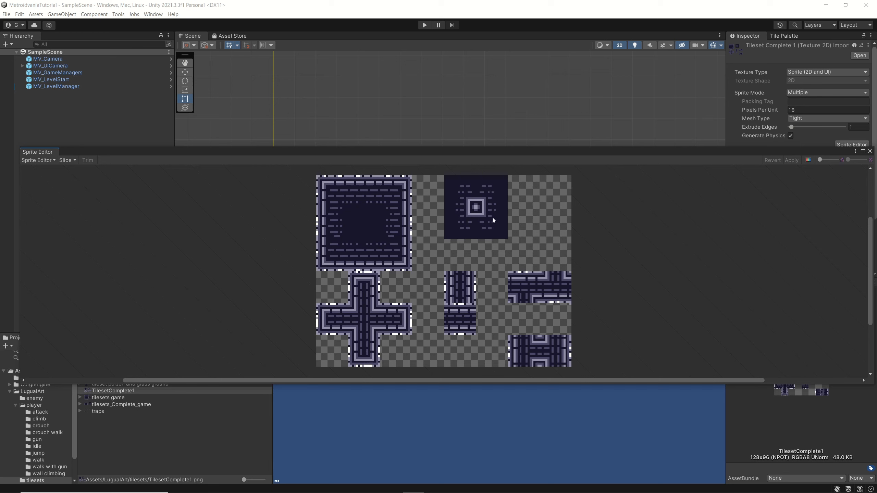
left_click(72, 161)
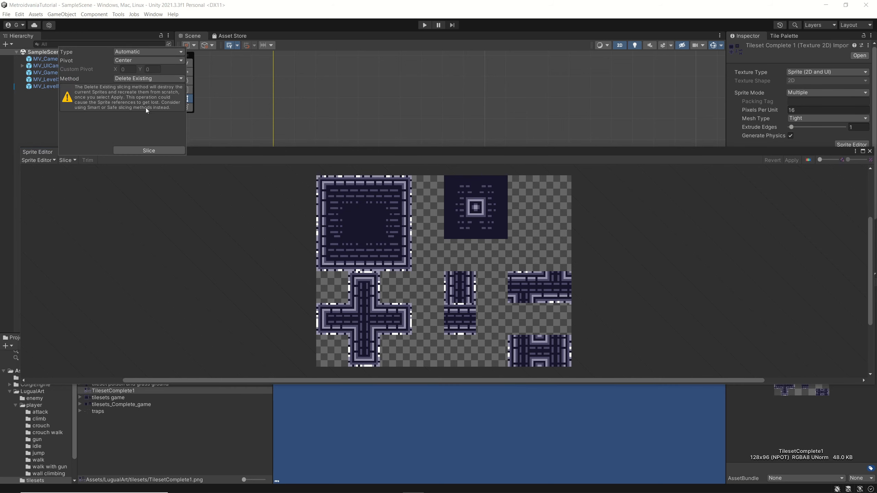
left_click(150, 151)
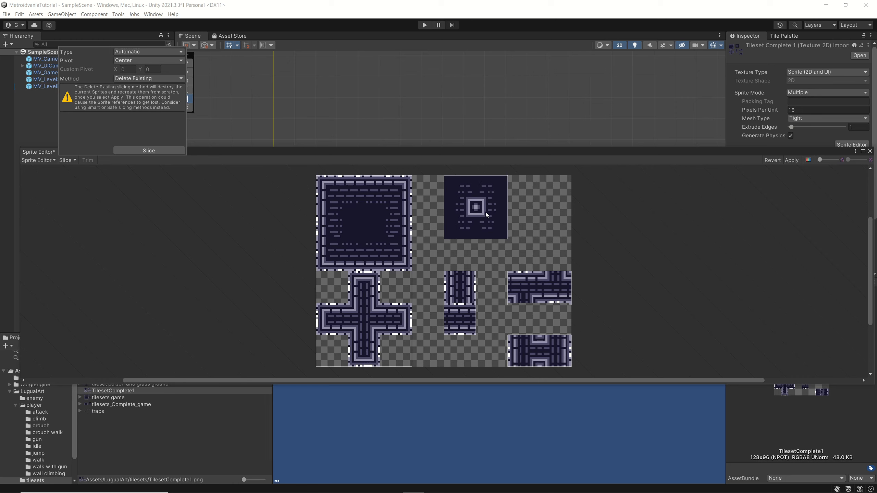
Set the slicing type to Grid By Cell Size with a pixel size of 16 by 16.
left_click(144, 52)
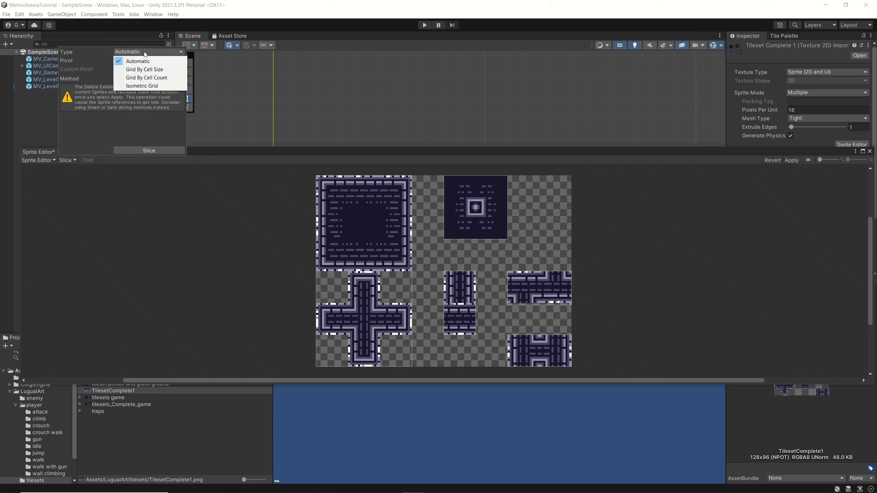
left_click(148, 78)
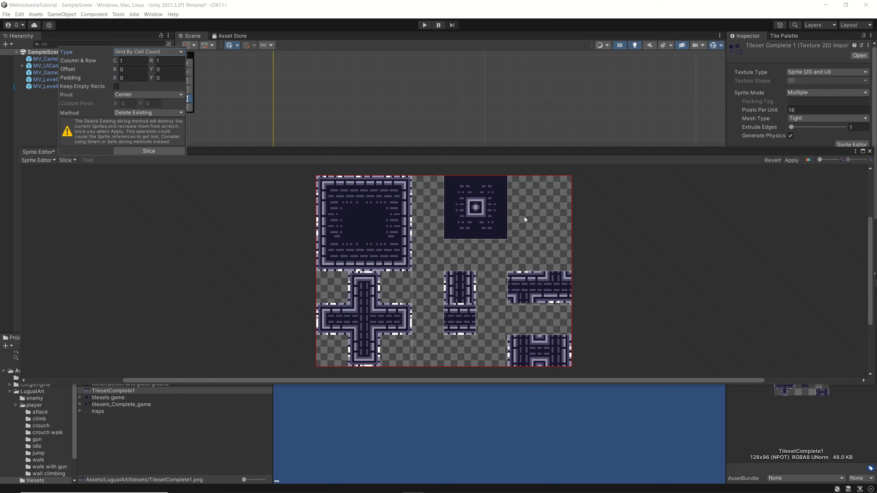
left_click(158, 53)
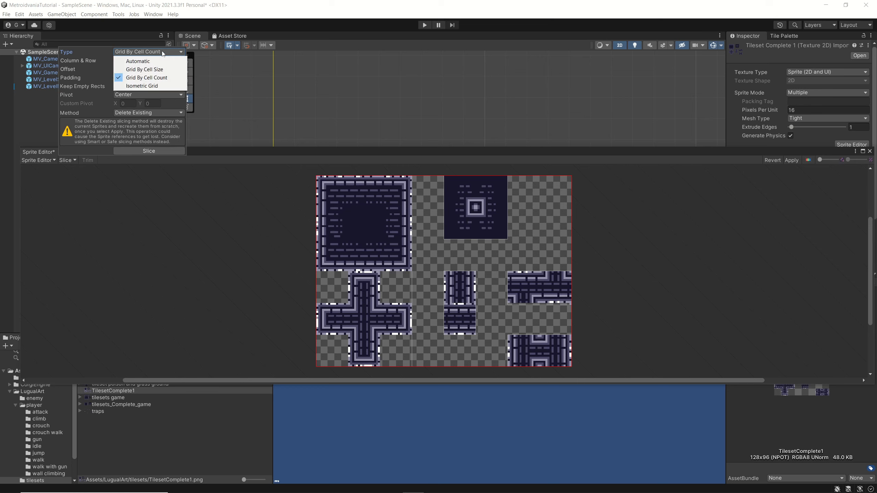
left_click(144, 70)
left_click(94, 61)
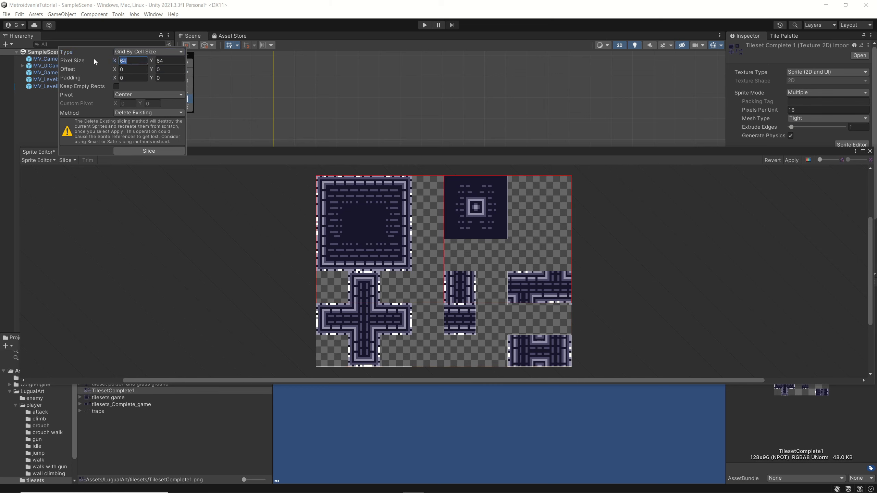
type("16")
key("Tab")
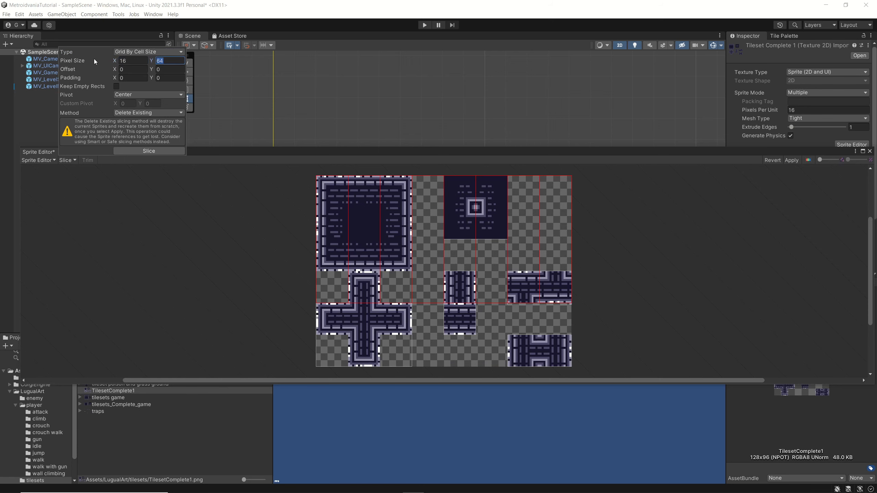
type("16")
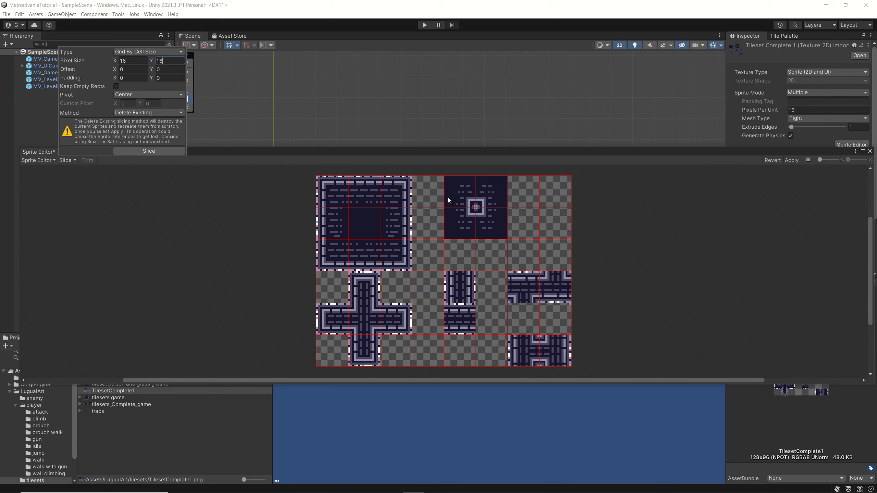
Slice the tileset with Keep Empty Rects off, and apply the slices before closing the Sprite Editor.
left_click(117, 87)
left_click(148, 151)
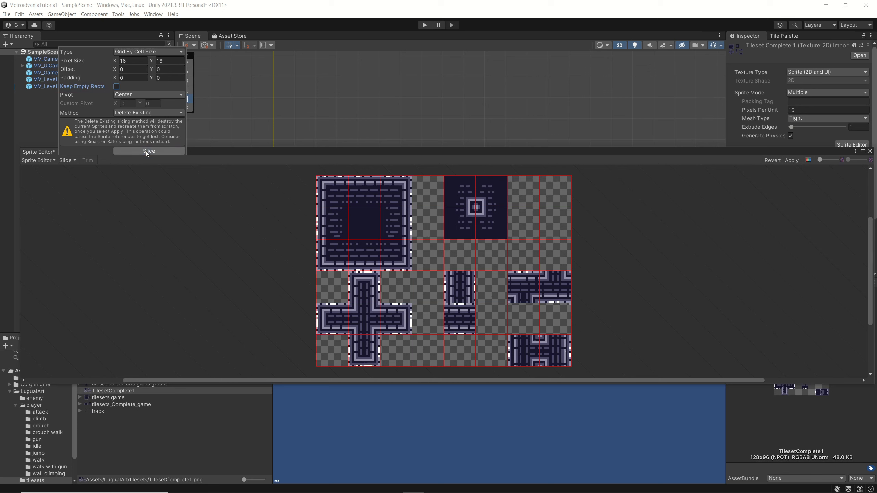
left_click(607, 201)
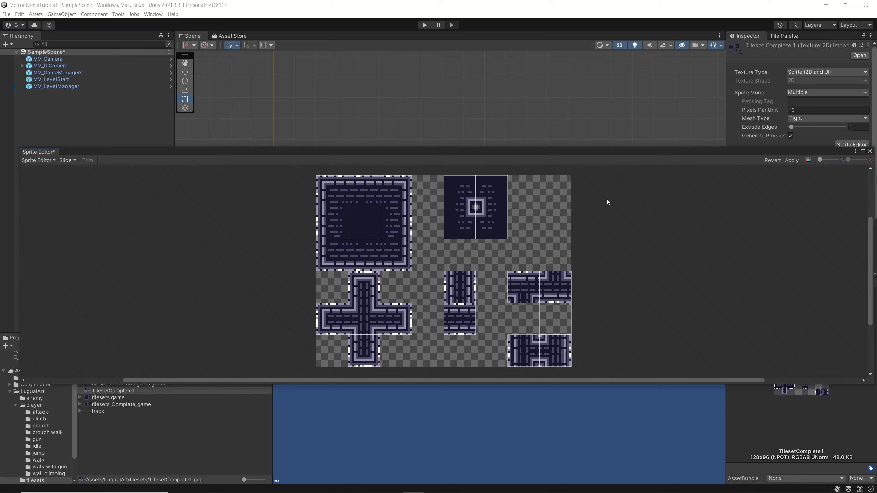
left_click(794, 159)
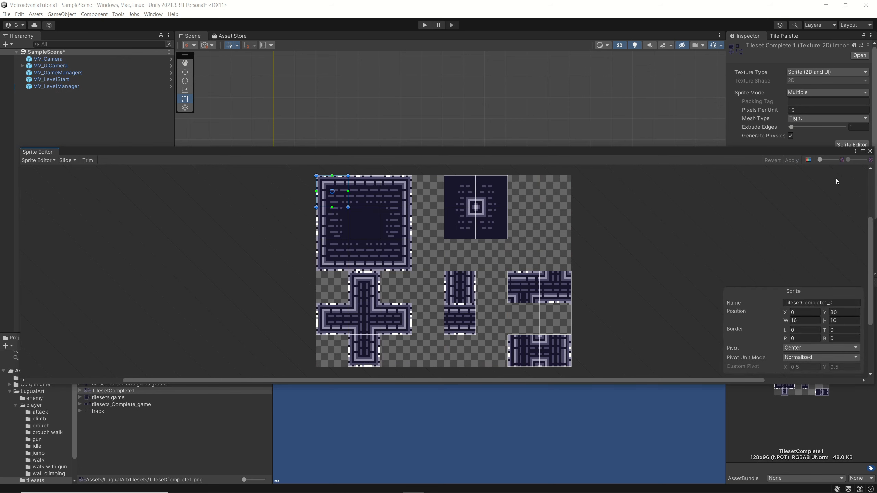
left_click(870, 152)
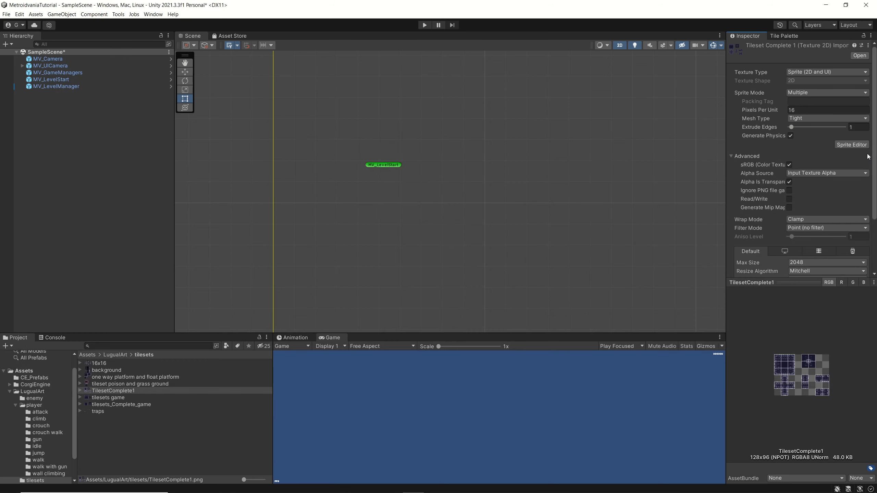
Examine the first few sliced sprites of TilesetComplete1 individually in the project's tilesets folder.
left_click(79, 391)
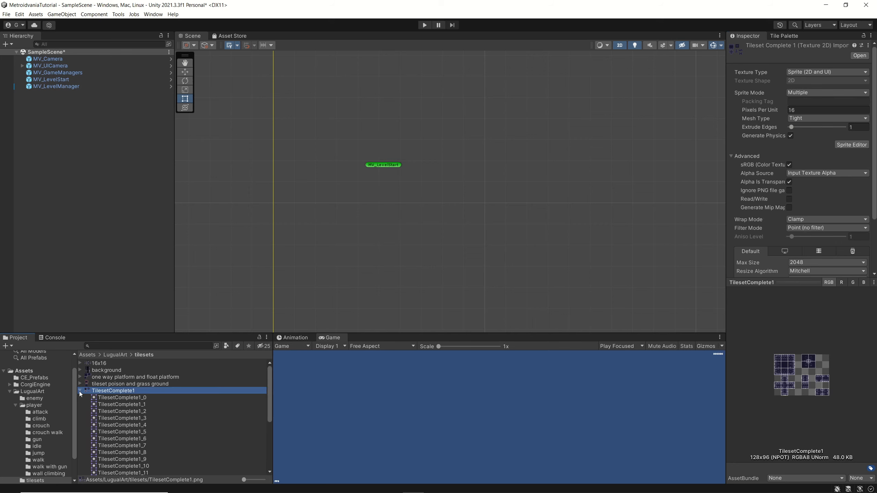
left_click(137, 397)
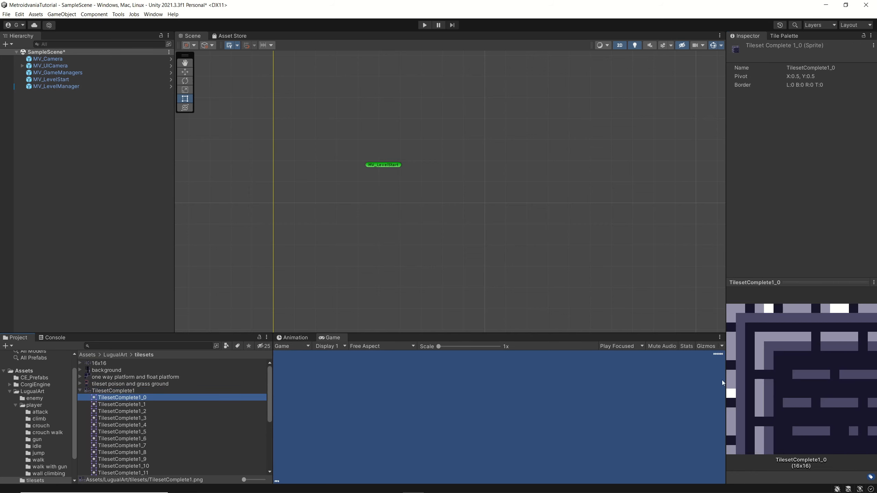
left_click(144, 405)
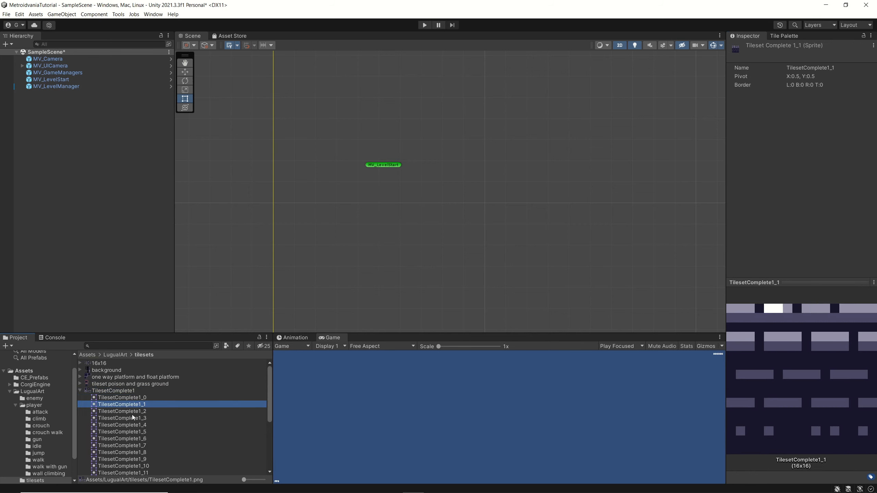
left_click(133, 418)
left_click(135, 412)
left_click(133, 418)
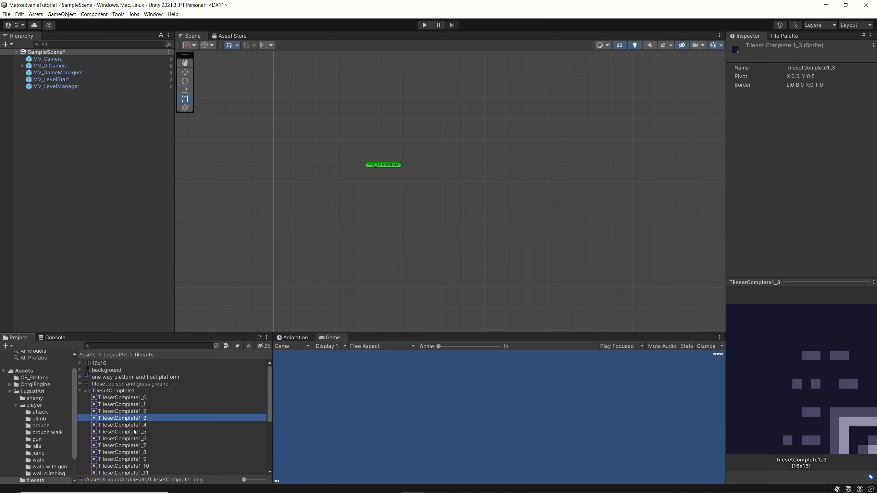
left_click(80, 391)
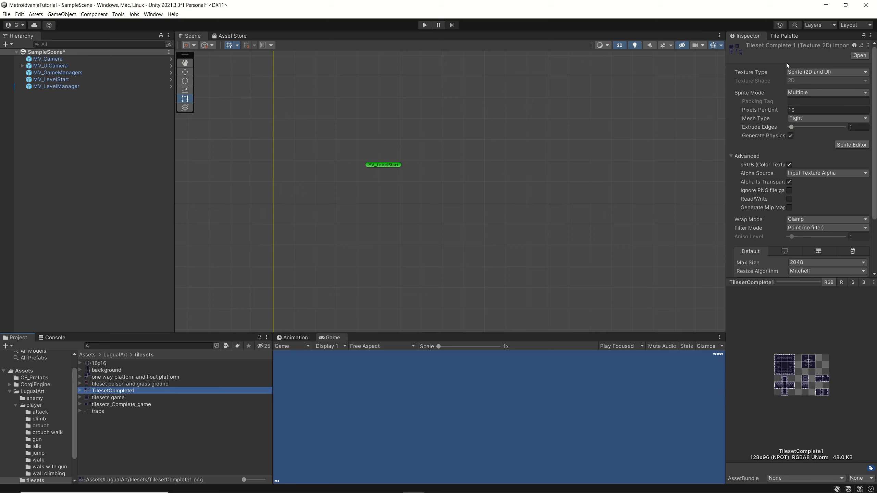
Add the TilesetComplete1 texture to the DarkLevel palette, generating its tiles into the Assets/Tiles folder.
left_click(783, 36)
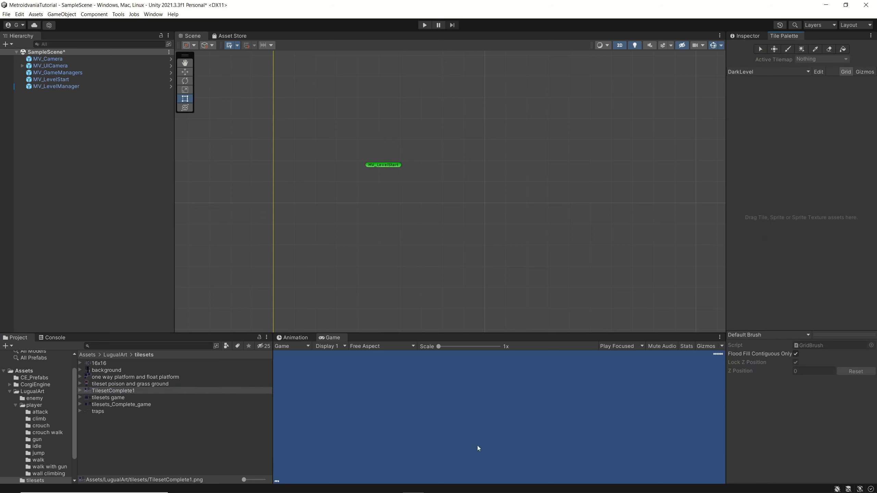
left_click_drag(111, 391, 783, 162)
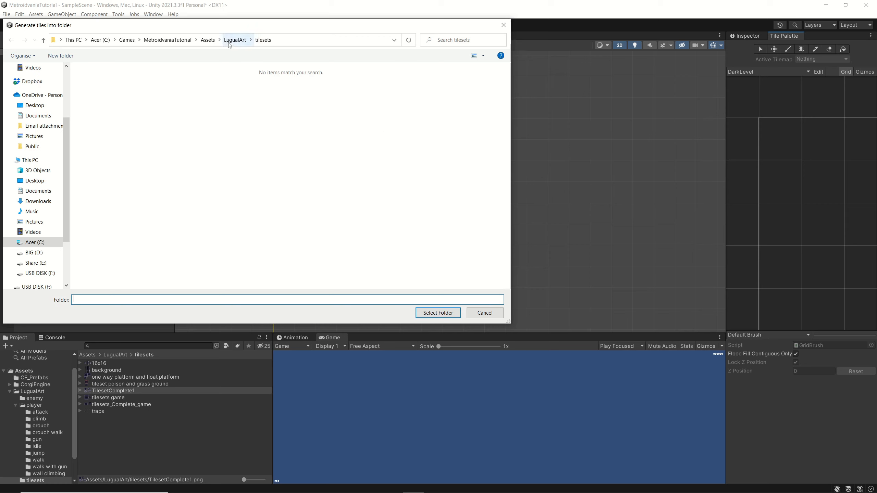
left_click(209, 41)
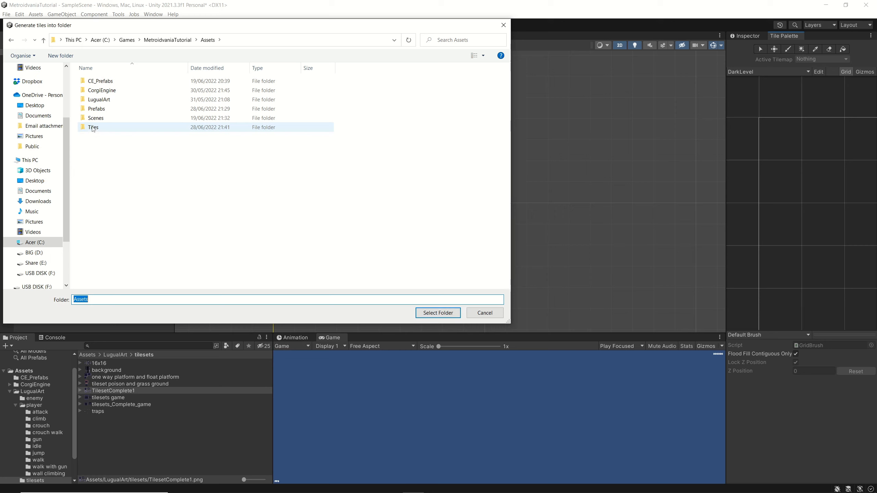
double_click(94, 128)
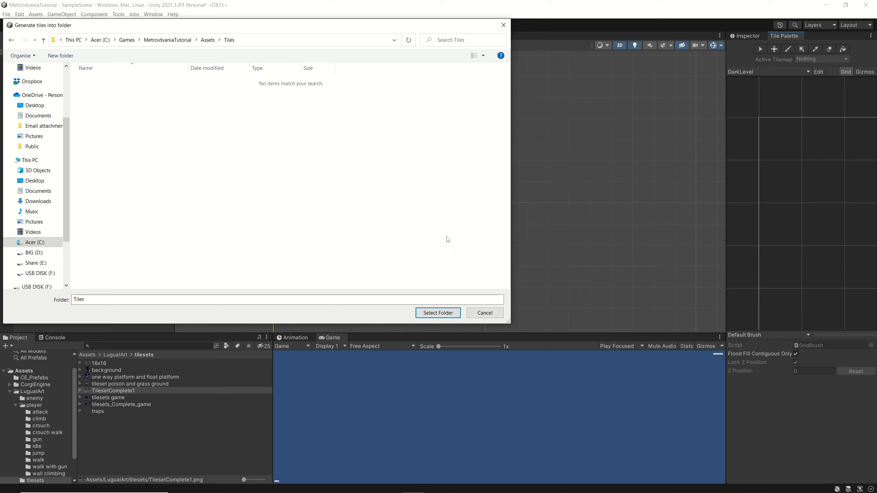
left_click(436, 314)
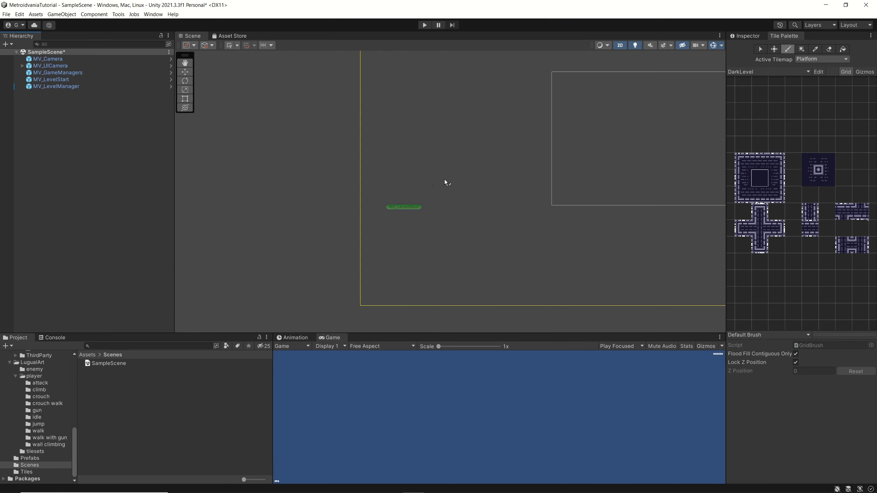
Choose the upper-left corner tile of the large square block in the DarkLevel palette.
left_click(745, 164)
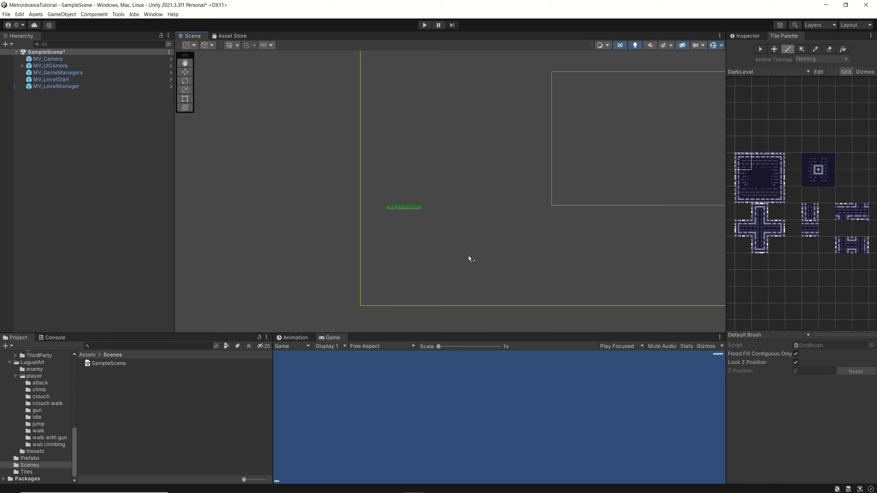
left_click(769, 162)
left_click(745, 165)
Create a rectangular tilemap in the scene and name it Platform.
right_click(49, 127)
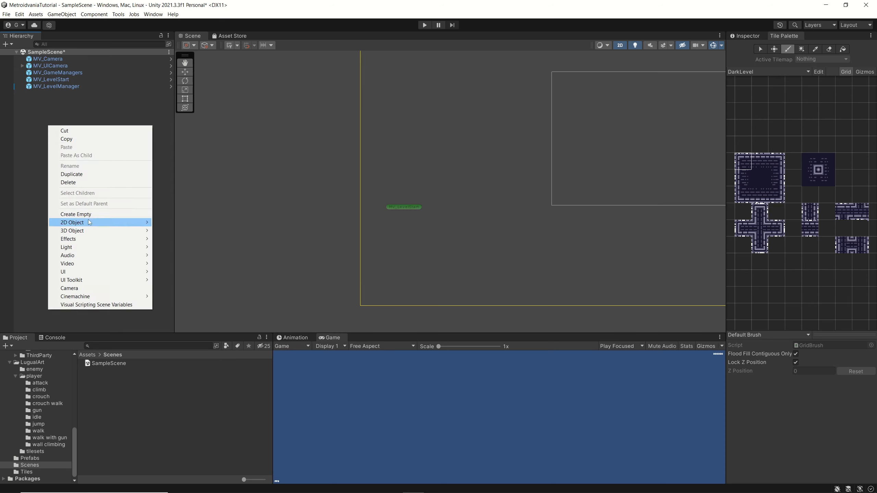
mouse_move(88, 220)
mouse_move(199, 241)
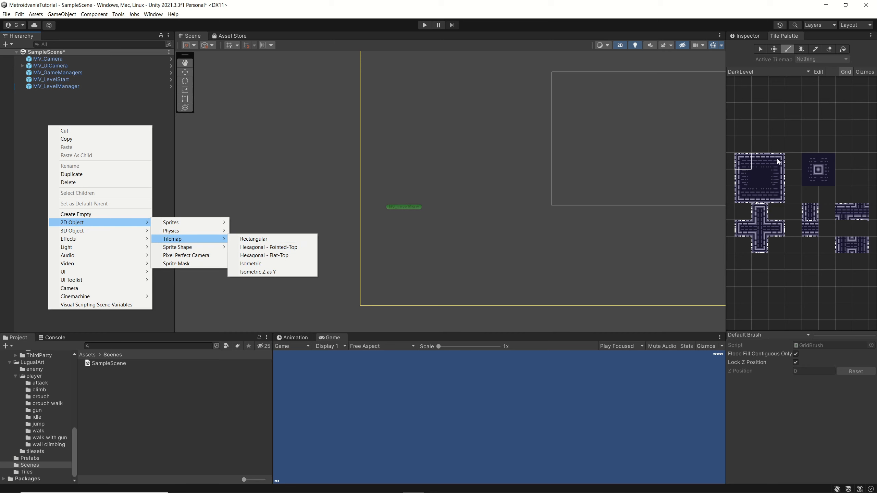
left_click(264, 239)
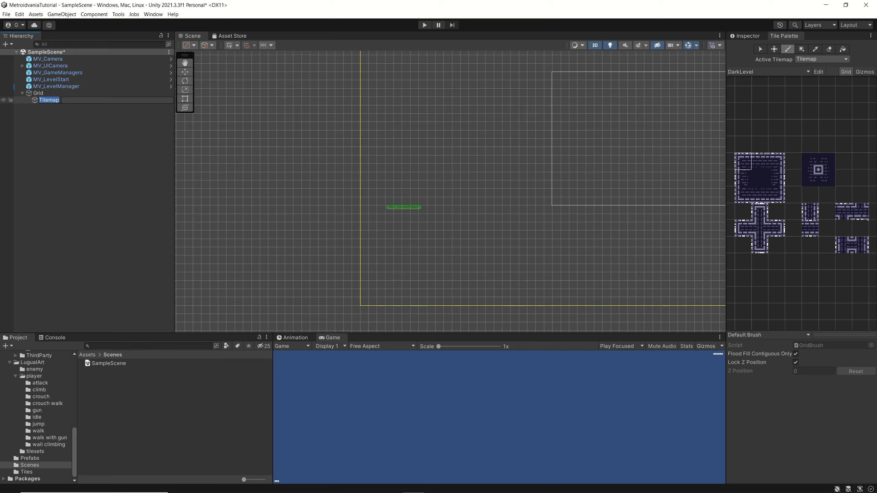
type("Platform")
key("Return")
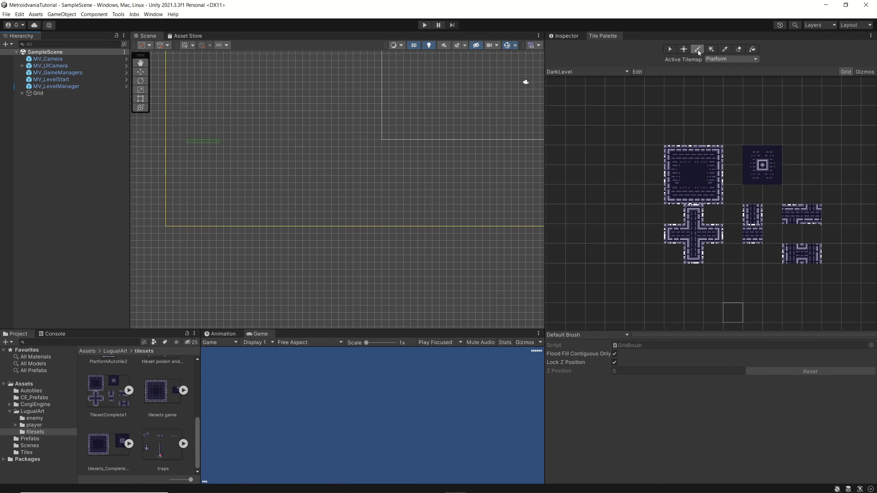
Paint a long hilly outline in the Platform tilemap with the large block's top-middle tile, and erase parts of it.
left_click(691, 153)
left_click(169, 195)
mouse_move(172, 199)
left_mouse_down()
mouse_move(227, 188)
mouse_move(284, 143)
mouse_move(307, 180)
mouse_move(379, 195)
mouse_move(411, 168)
mouse_move(466, 168)
mouse_move(503, 189)
mouse_move(502, 206)
mouse_move(433, 215)
mouse_move(280, 215)
mouse_move(181, 199)
left_mouse_up()
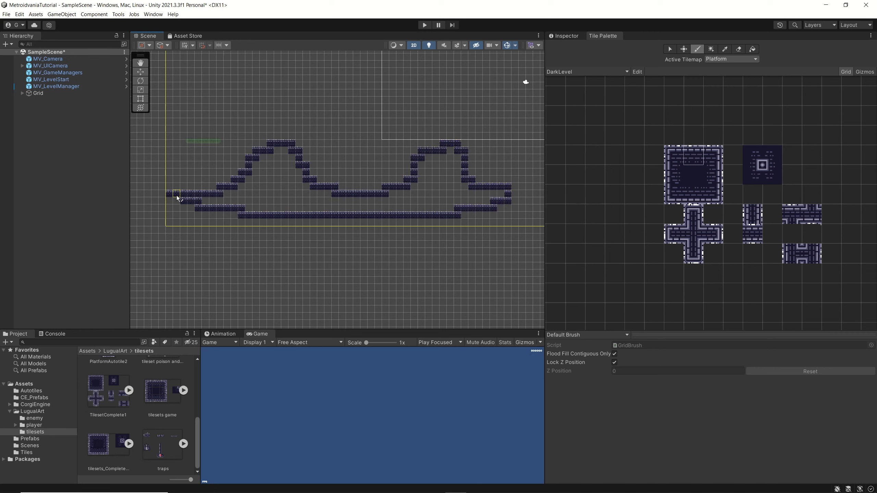
left_click(740, 49)
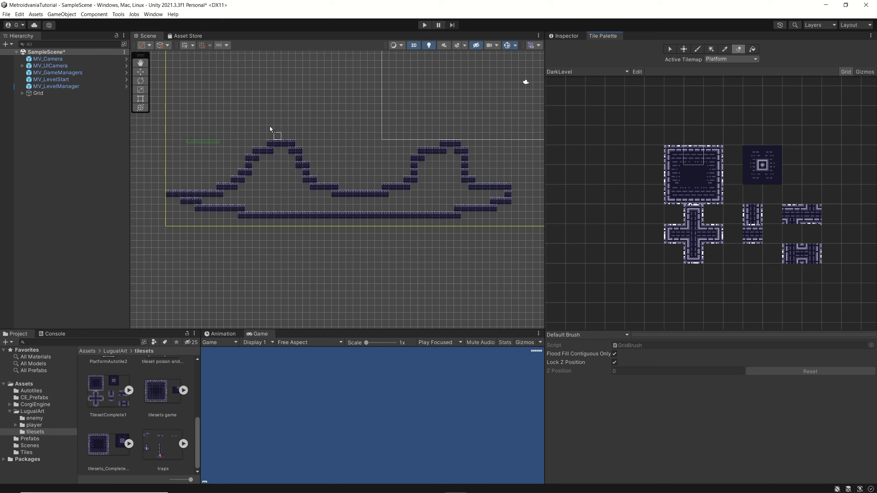
mouse_move(265, 143)
left_mouse_down()
mouse_move(293, 146)
mouse_move(298, 189)
mouse_move(254, 217)
mouse_move(452, 210)
left_mouse_up()
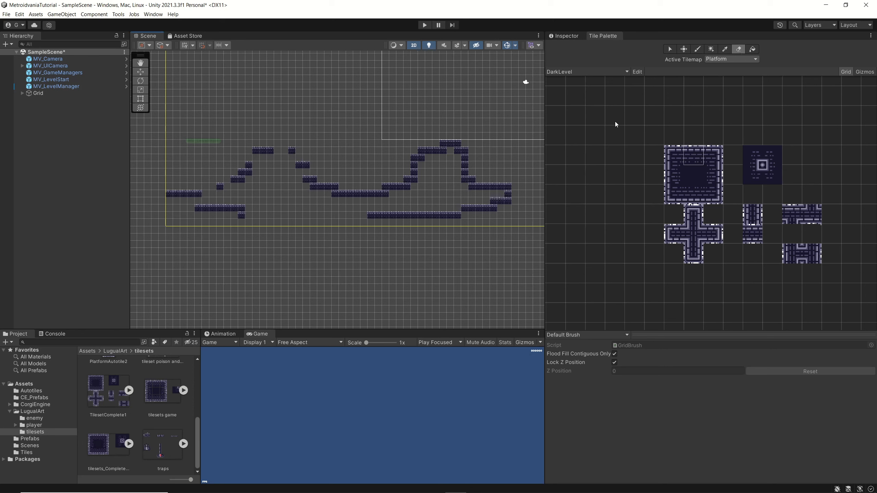
Stamp the square block and cross together as one multi-tile brush, and erase all tiles painted in the scene.
left_click_drag(577, 104, 709, 281)
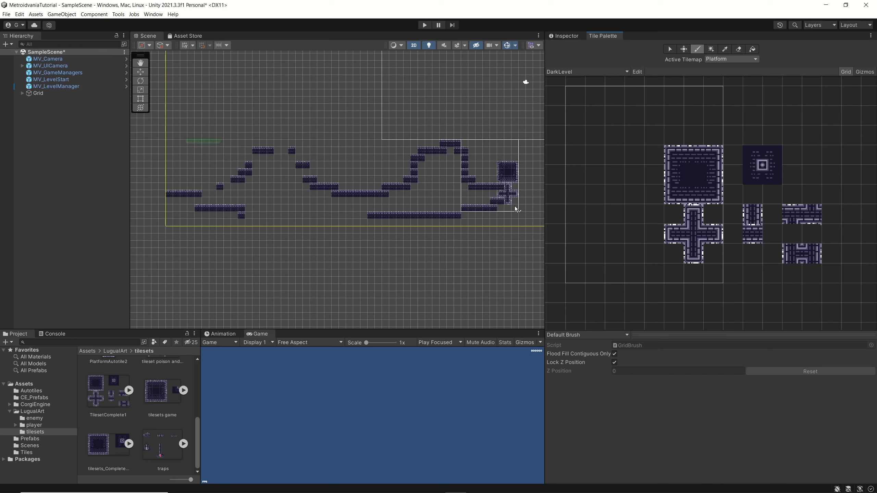
left_click(738, 49)
mouse_move(447, 211)
left_mouse_down()
mouse_move(521, 216)
mouse_move(444, 227)
mouse_move(311, 213)
mouse_move(214, 217)
left_mouse_up()
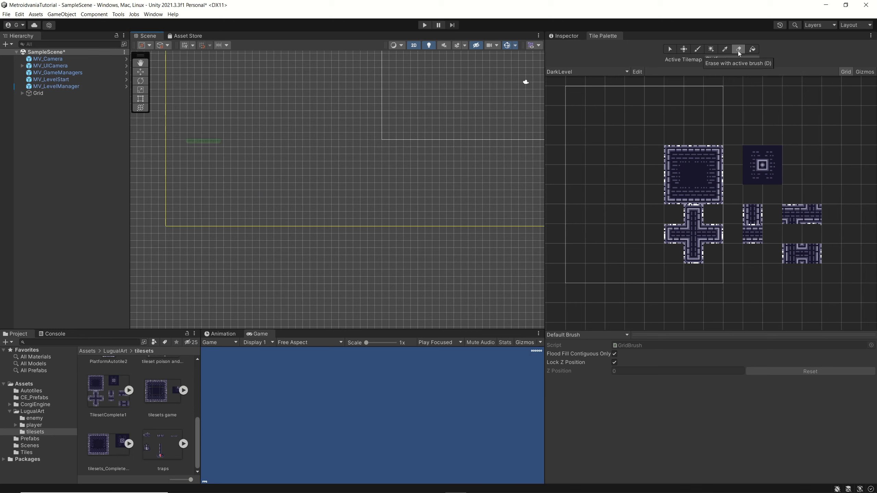
Paint three separate copies of the whole 3 by 3 tile block in a row along the level's lower boundary.
left_click(698, 49)
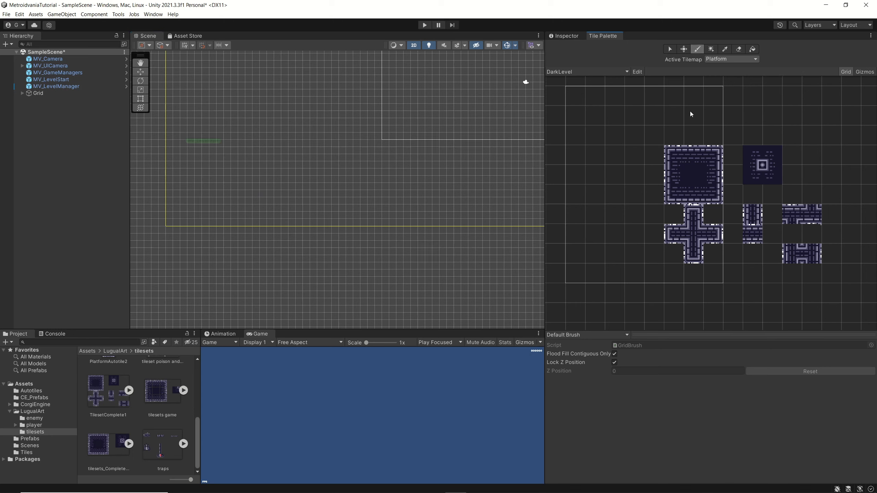
left_click(691, 116)
left_click(673, 154)
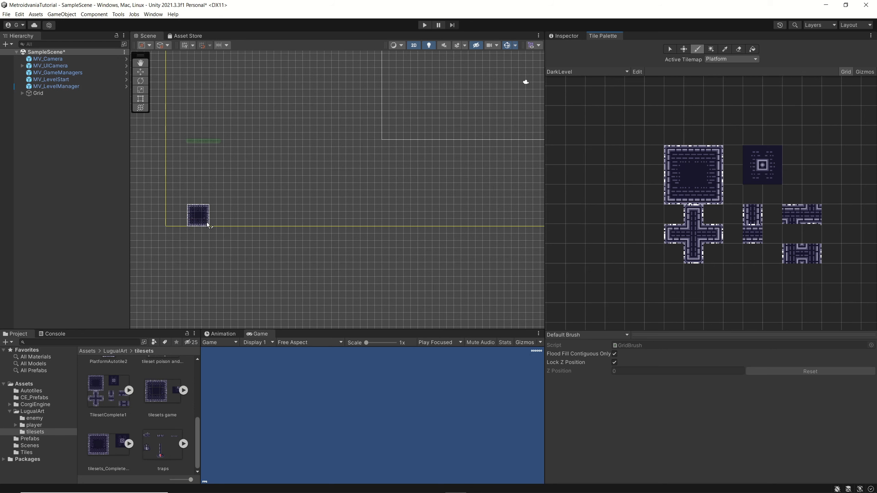
left_click(203, 222)
left_click(248, 223)
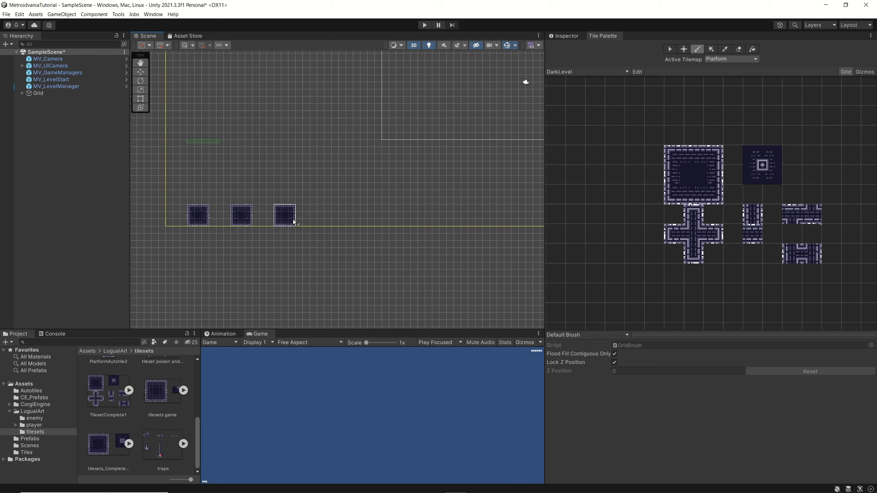
left_click(293, 222)
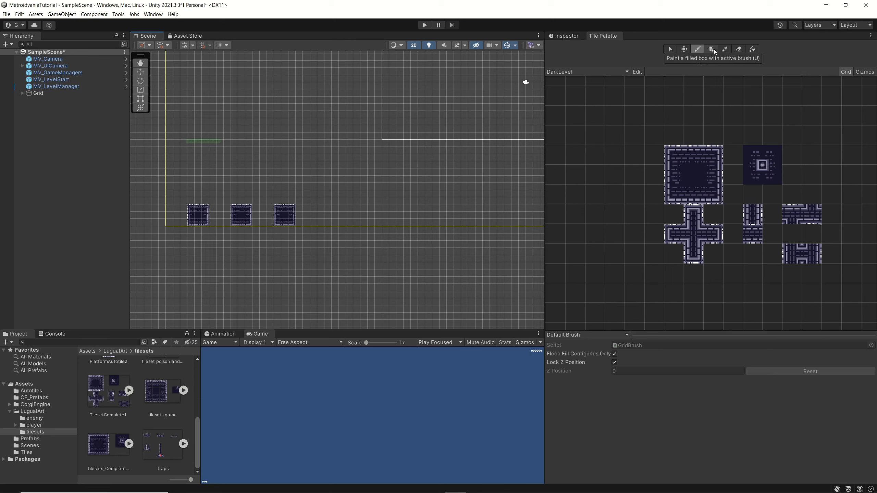
Paint a long freehand row with the large block's top-middle tile above the three square blocks, add a shorter strip over it, and undo the strokes.
left_click(696, 154)
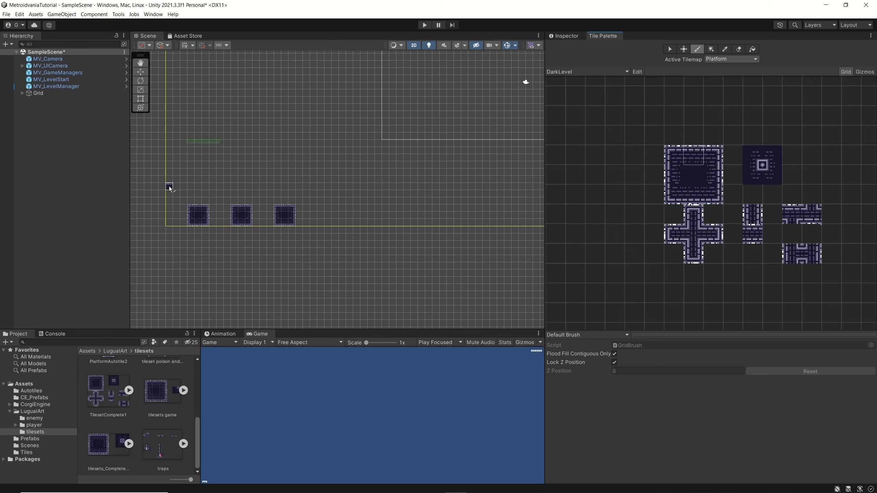
left_click_drag(170, 188, 515, 192)
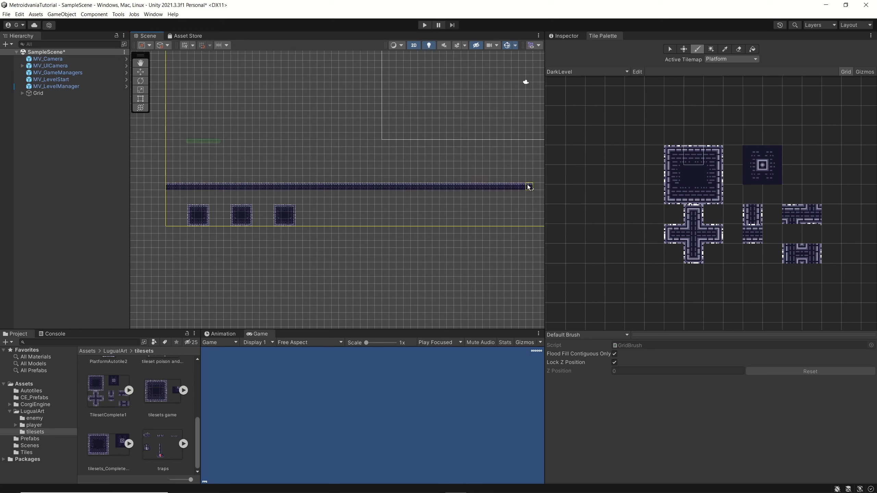
left_click_drag(392, 180, 305, 183)
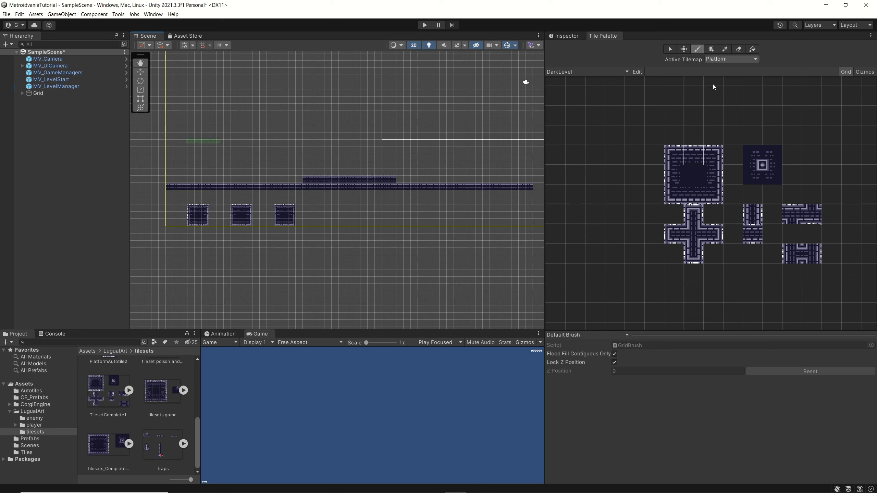
key("ctrl+z")
Box-fill a one-tile-high row with the top-middle tile above the three square blocks, starting at the level's left boundary.
left_click(711, 52)
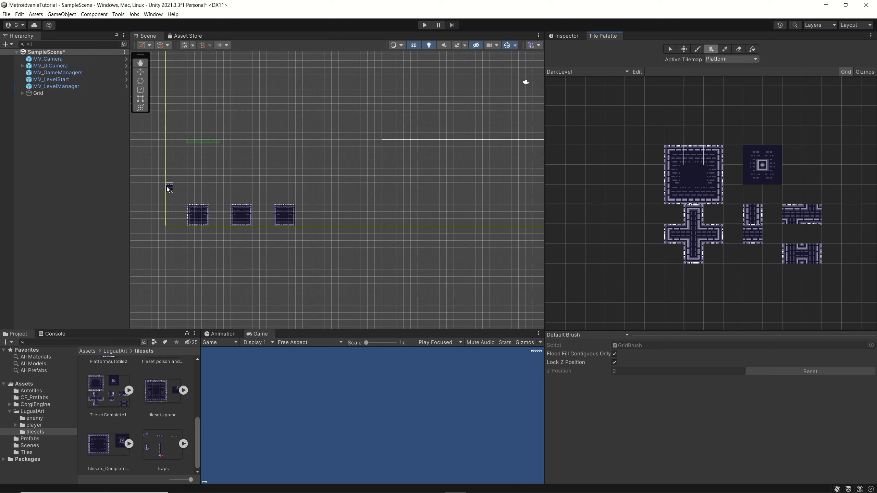
left_click_drag(169, 187, 353, 187)
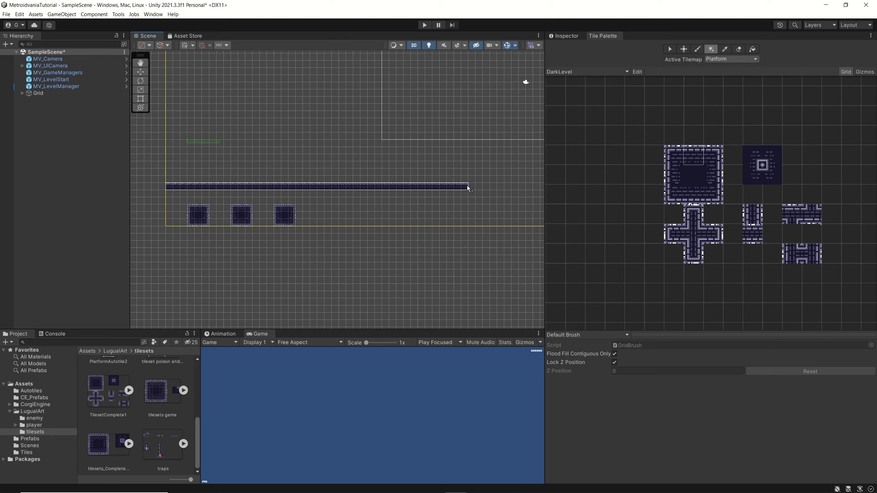
left_click_drag(472, 185, 466, 288)
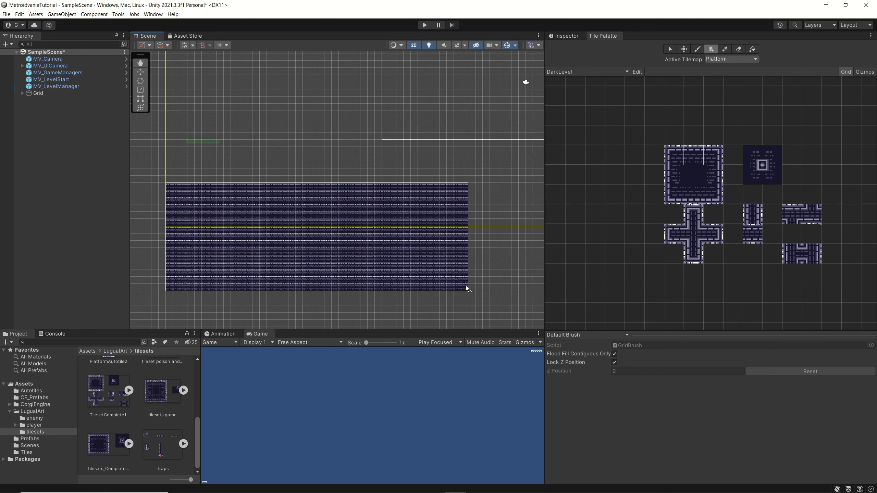
left_click_drag(466, 286, 473, 189)
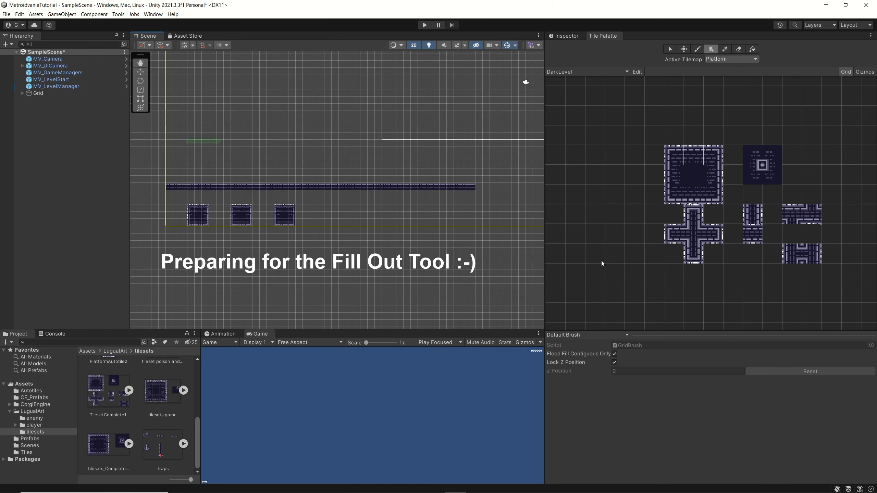
Add the top-right corner tile at the row's right end and paint a column of right-edge tiles down from it.
left_click(716, 154)
left_click(697, 49)
left_click(479, 189)
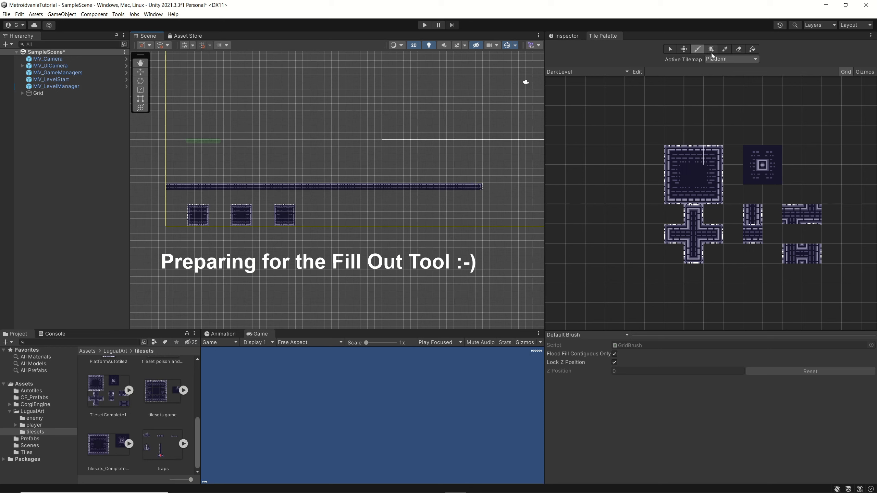
left_click(719, 174)
left_click_drag(479, 193, 484, 245)
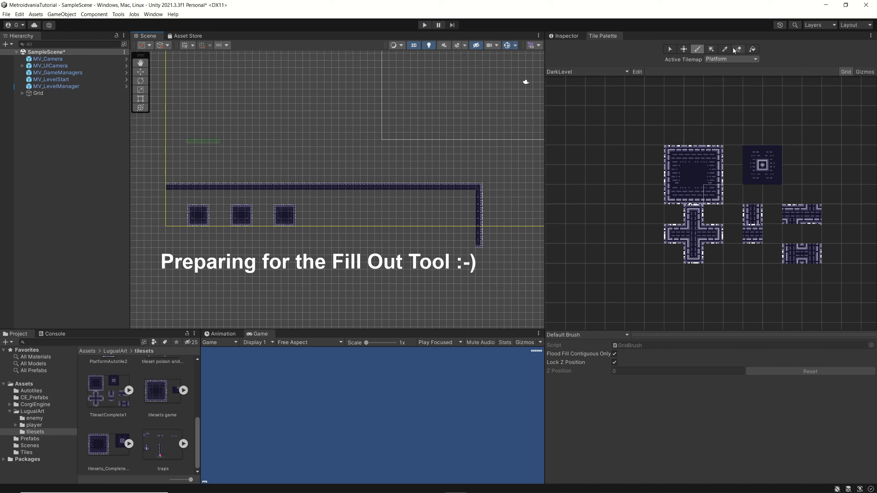
Box-fill the frame's bottom row with the bottom-middle tile and close its left end with the bottom-left corner tile.
left_click(710, 48)
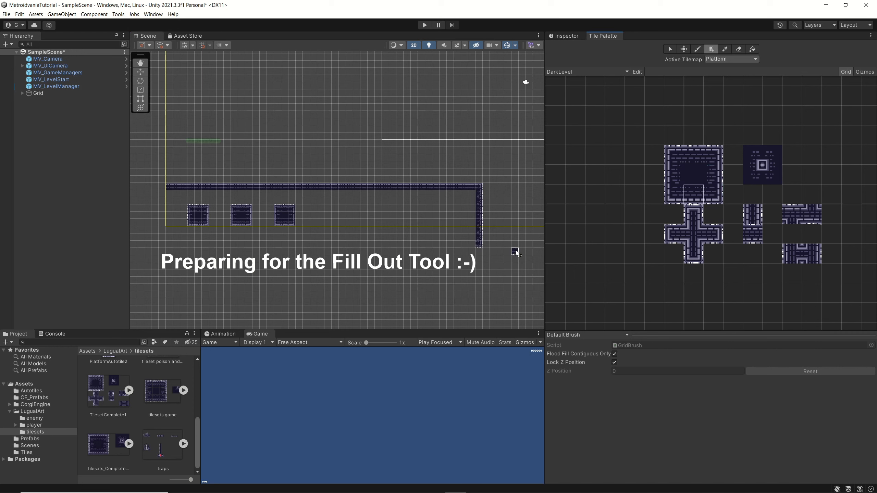
left_click_drag(474, 244, 162, 245)
left_click(673, 199)
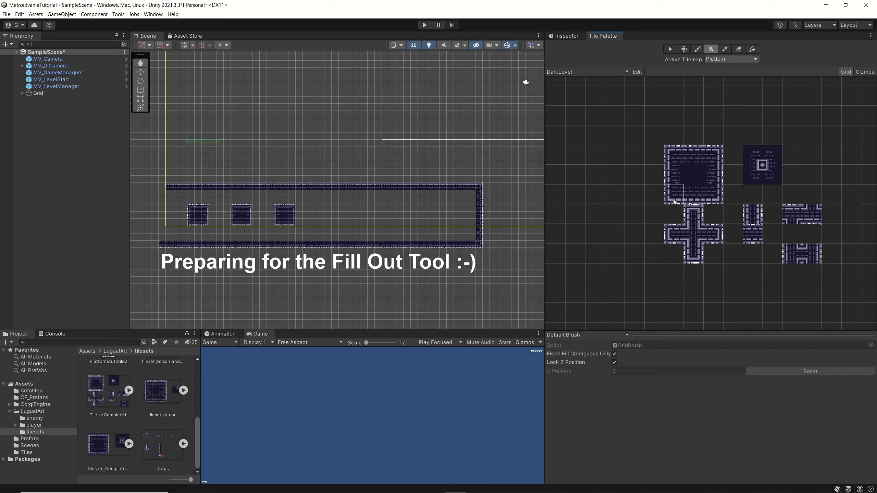
left_click(697, 49)
left_click(162, 244)
Place the top-left corner tile and box-fill the left side with left-edge tiles to close the rectangular frame.
left_click(675, 155)
left_click(162, 187)
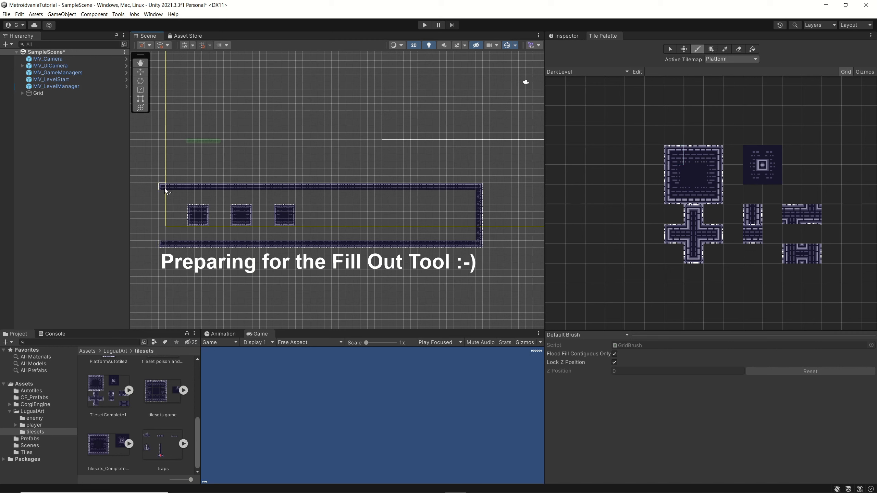
left_click(673, 175)
left_click(710, 49)
left_click_drag(162, 194, 162, 238)
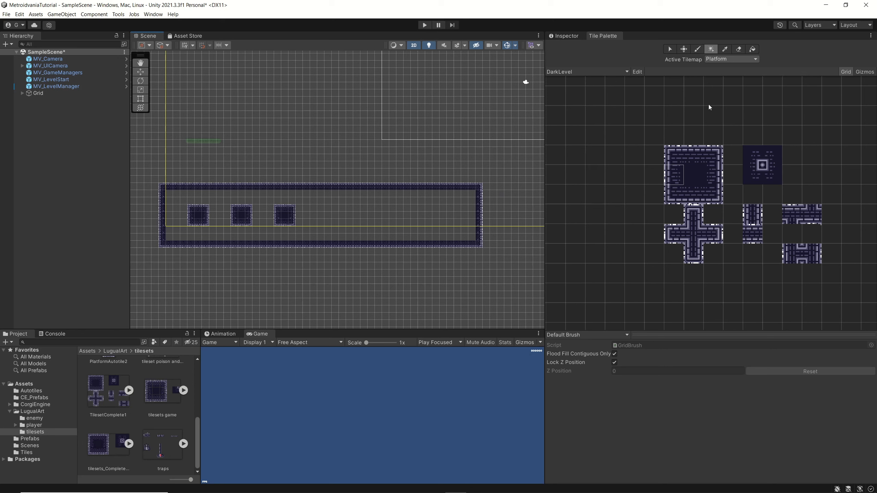
Flood-fill the inside of the frame around the three square blocks with the large block's dark center tile.
left_click(752, 49)
left_click(369, 229)
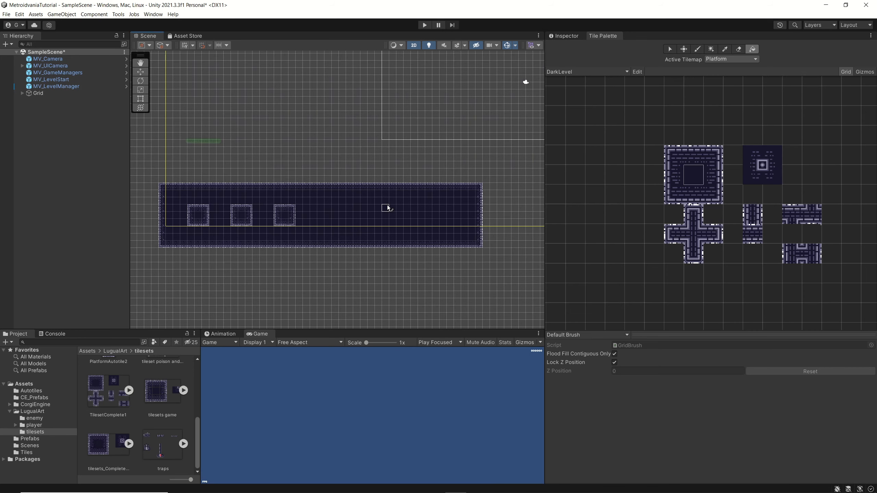
left_click(387, 204)
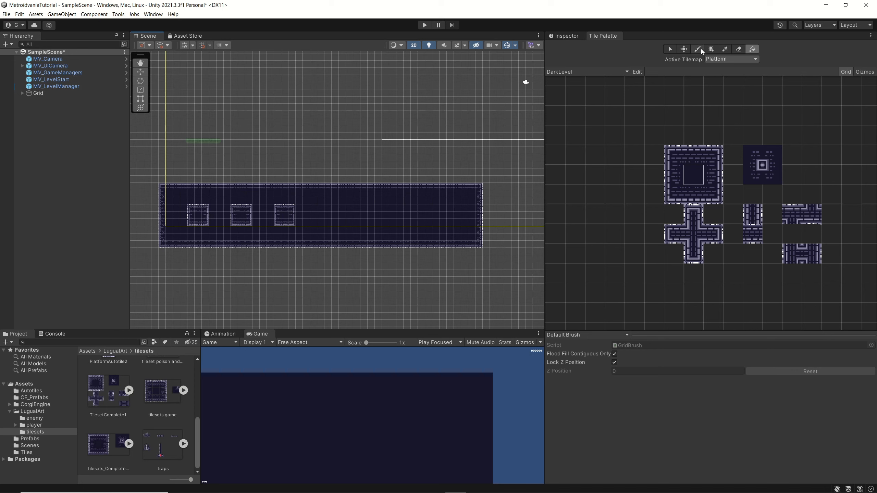
Sample the third square block's top-right corner tile and a dark interior tile from the scene, and paint one of each above the platform.
left_click(724, 50)
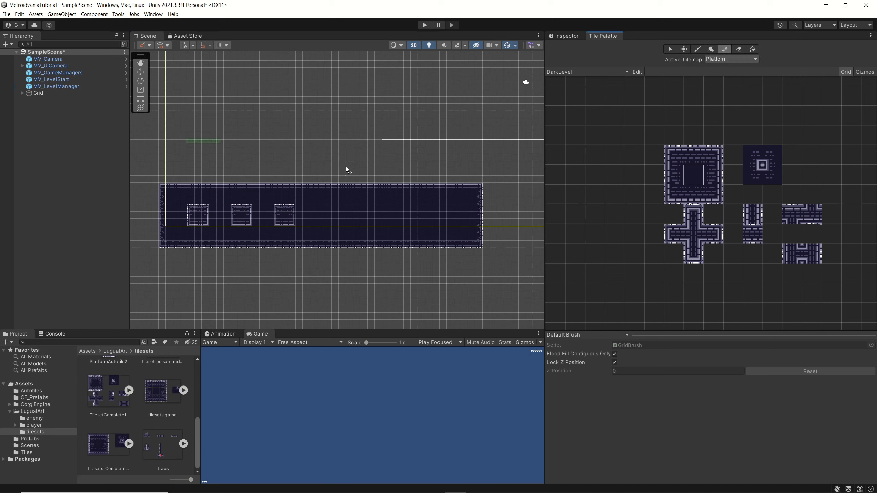
left_click(293, 207)
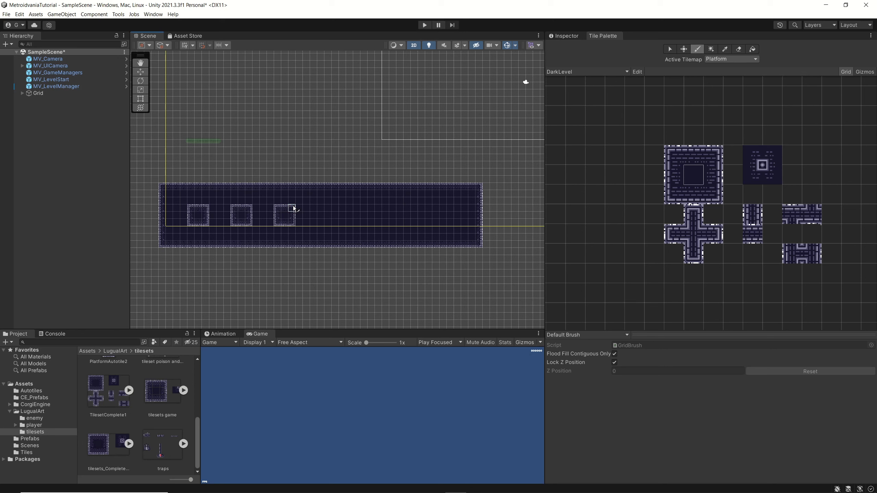
left_click(429, 157)
left_click(724, 51)
left_click(330, 201)
left_click(422, 165)
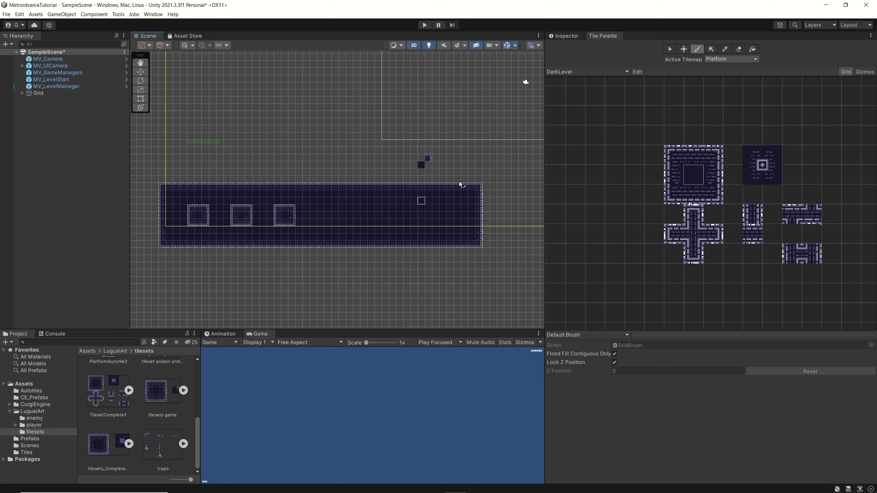
Select the middle square block's tiles in the scene and move them up and to the right with the Move tool.
left_click(669, 51)
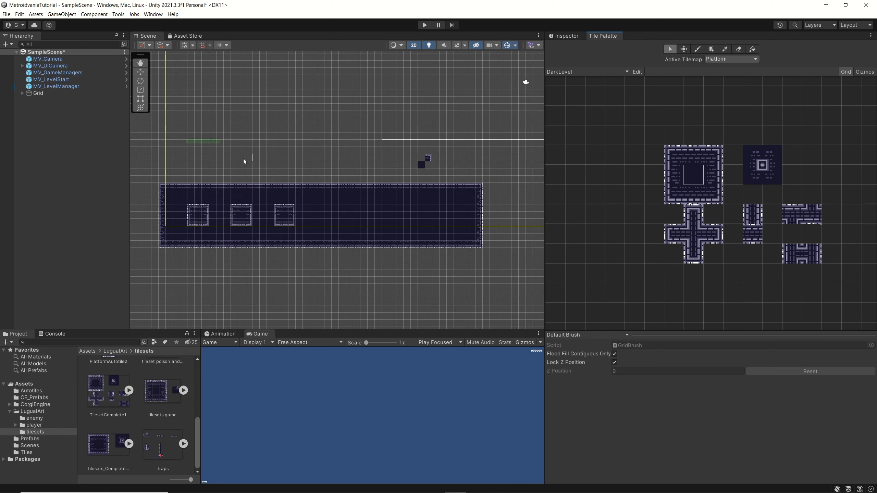
left_click_drag(235, 208, 248, 225)
left_click(605, 36)
left_click(684, 49)
left_click_drag(247, 217, 323, 177)
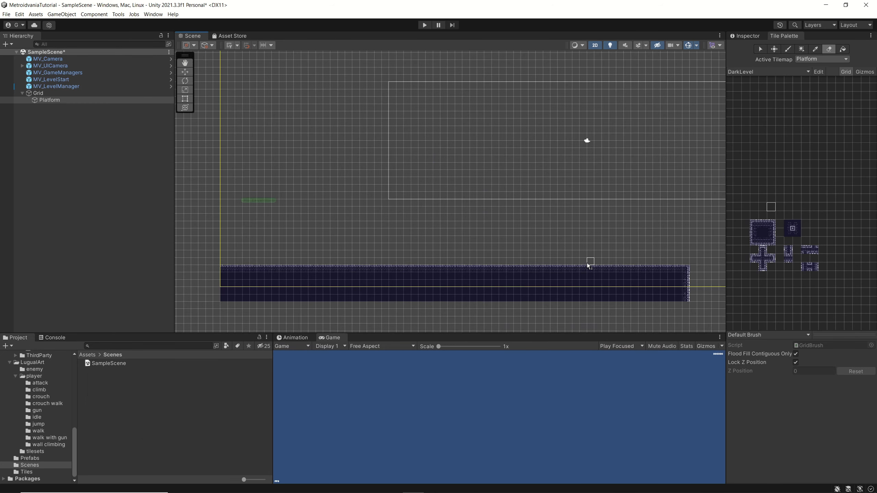
Widen the tile palette and, in palette edit mode, copy the small square's bottom-left tile into an empty cell above the existing tiles.
scroll(783, 238, "up", 2)
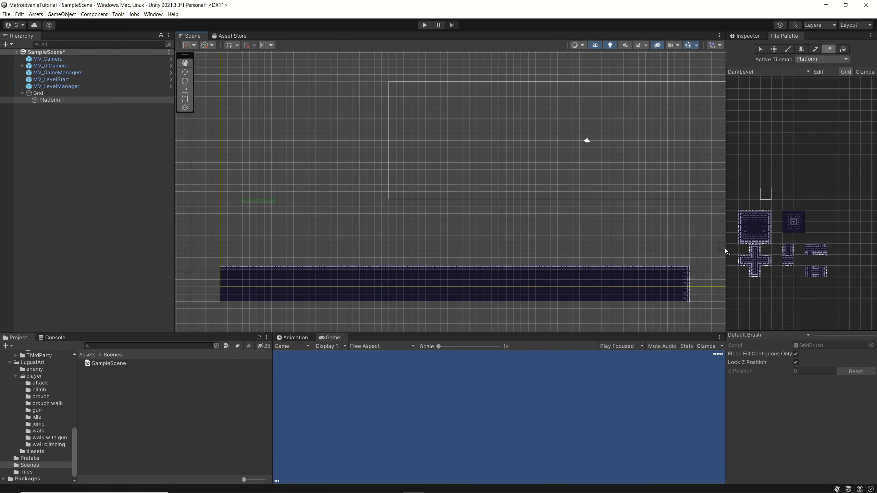
left_click_drag(726, 250, 590, 257)
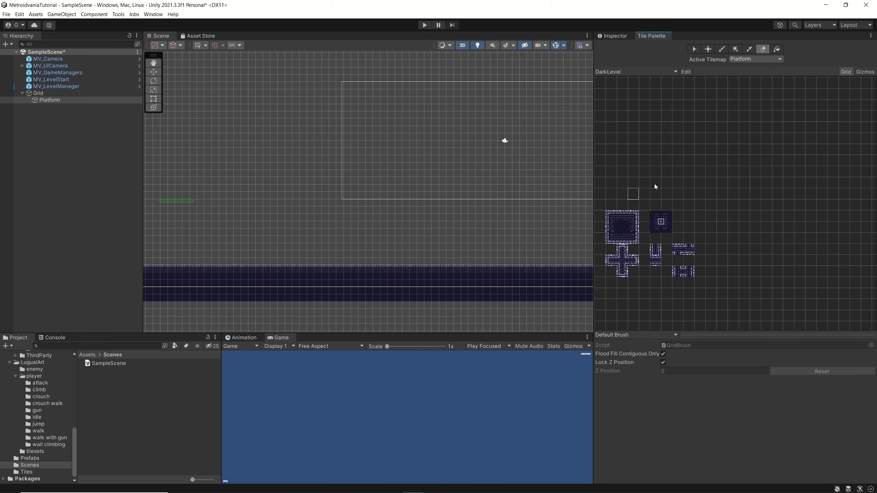
middle_click_drag(706, 222, 800, 203)
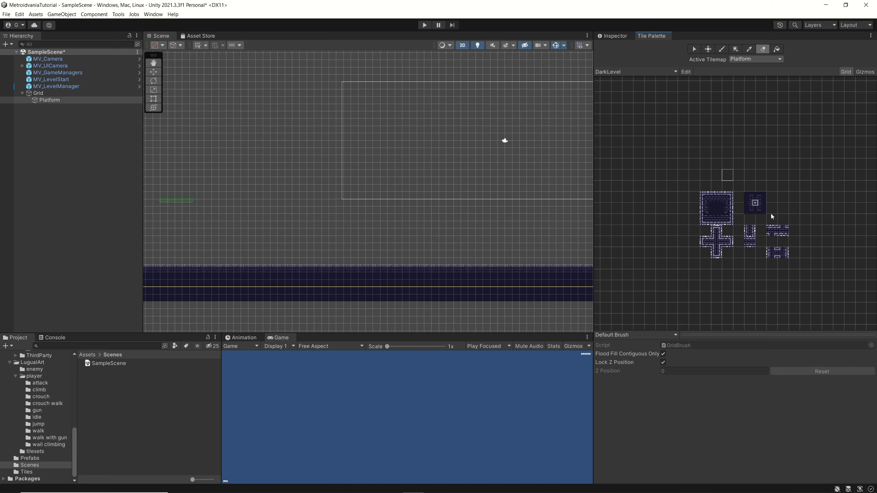
scroll(747, 206, "up", 3)
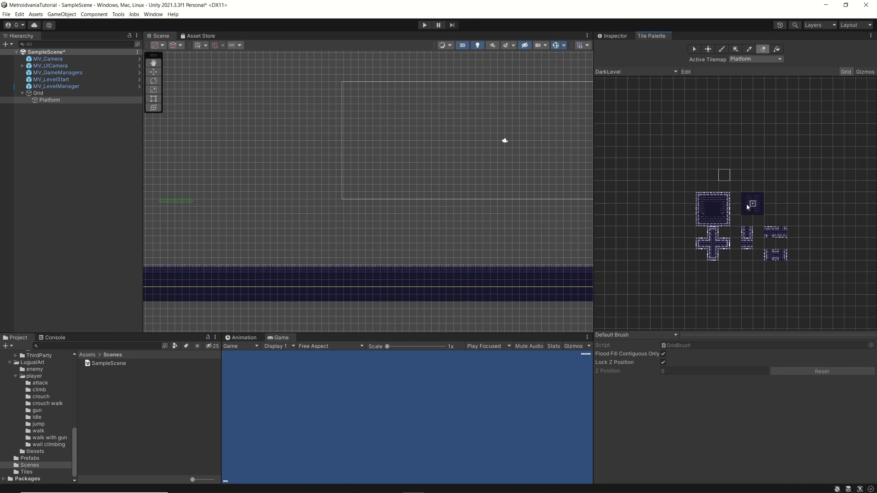
scroll(732, 203, "up", 2)
scroll(730, 203, "up", 2)
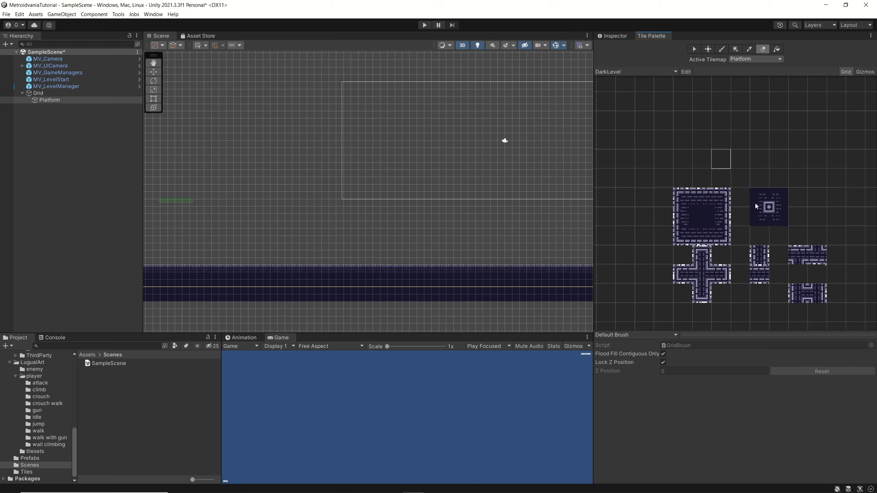
scroll(757, 190, "up", 1)
middle_click_drag(760, 170, 705, 212)
scroll(715, 226, "down", 2)
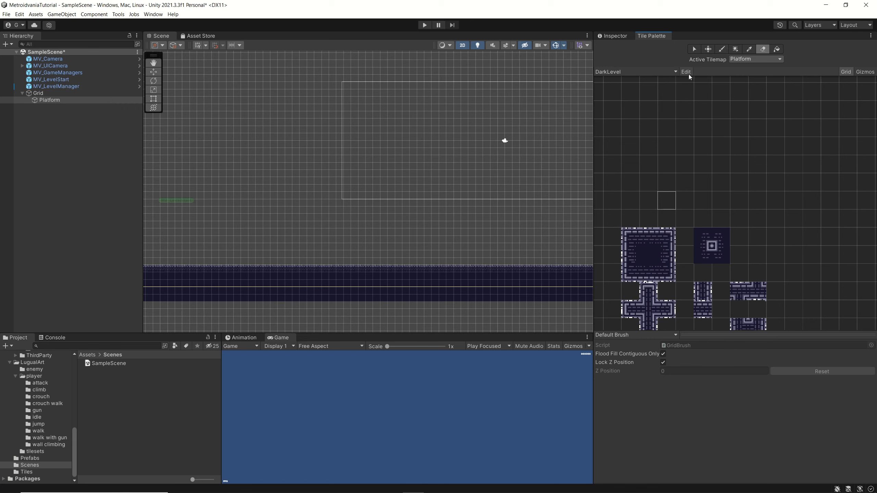
left_click(704, 254)
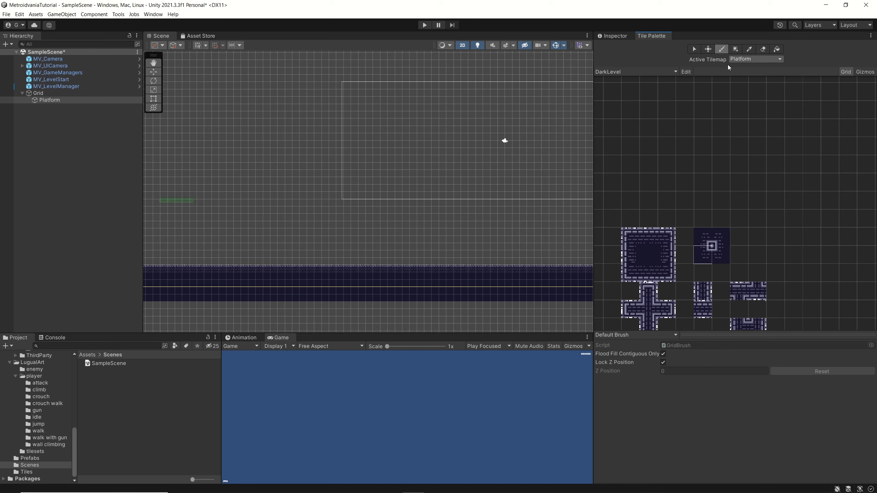
left_click(687, 73)
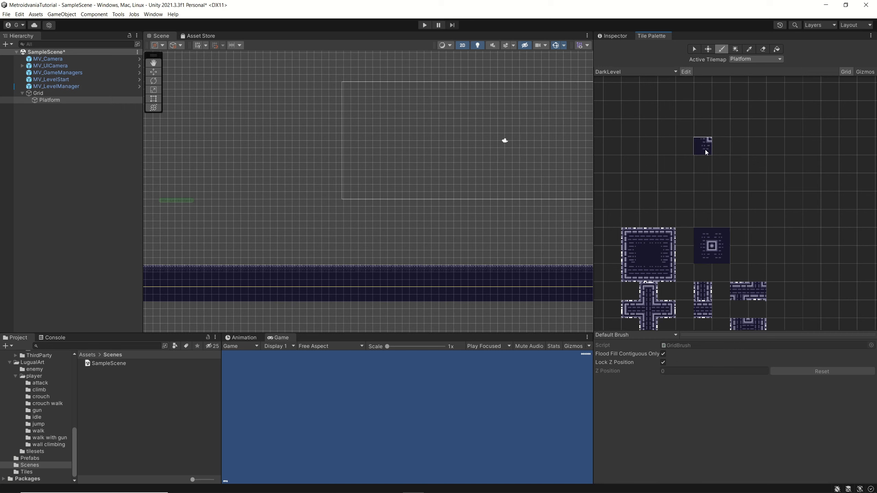
left_click(690, 168)
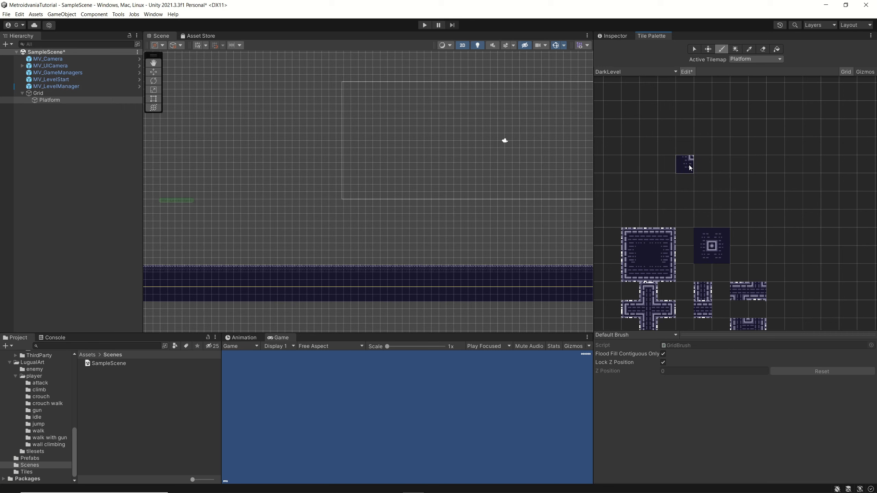
Copy the large block's top-middle tile into the palette cell directly right of the newly added tile.
left_click(690, 71)
left_click(651, 233)
left_click(703, 164)
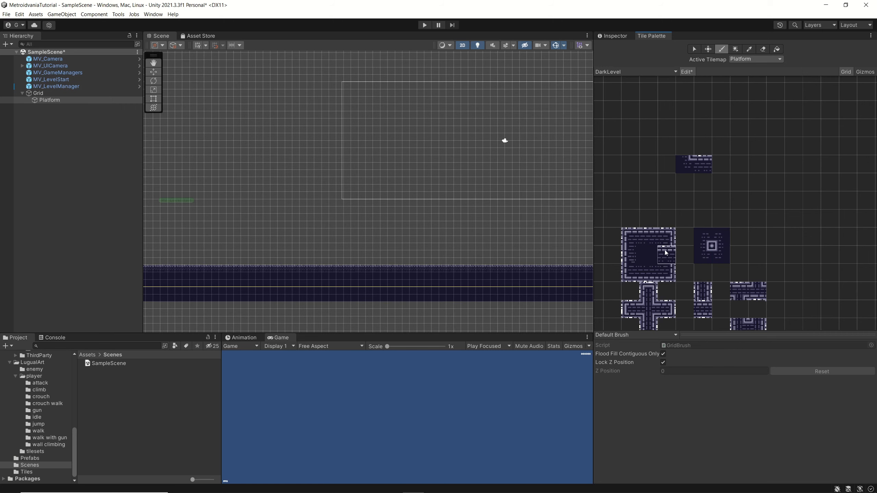
Inspect the grid selection properties of the large block's middle-right tile in the palette.
left_click(694, 49)
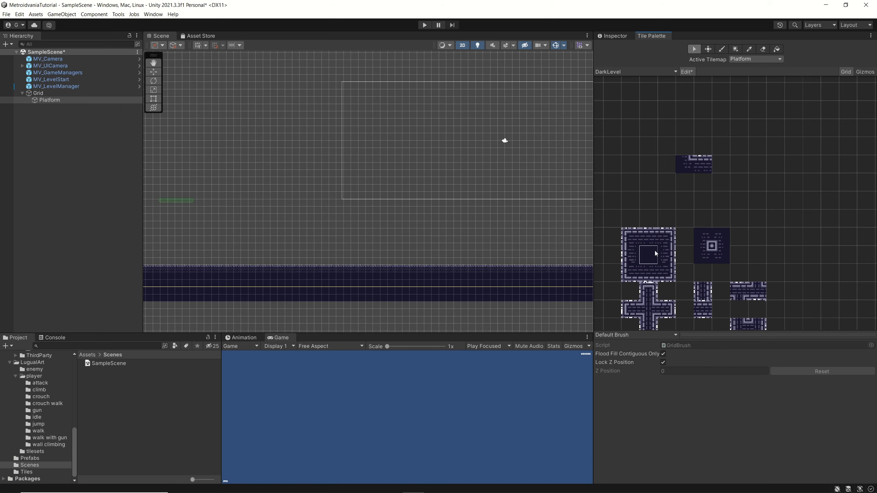
left_click(667, 255)
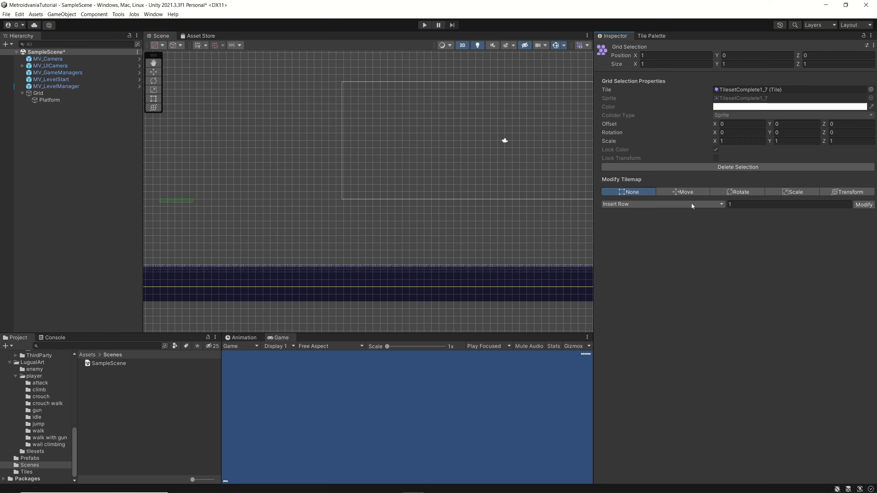
left_click(665, 36)
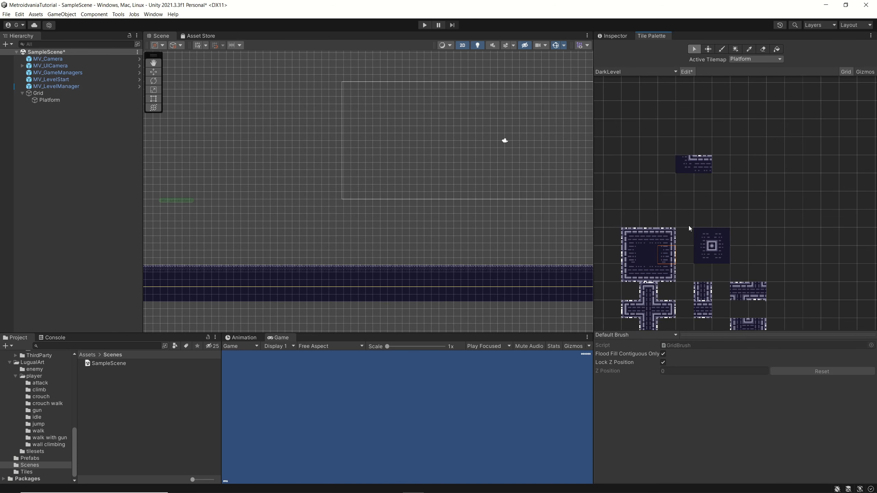
Switch back to the paint brush and finish editing the DarkLevel palette, saving the added tiles.
key("b")
left_click(683, 149)
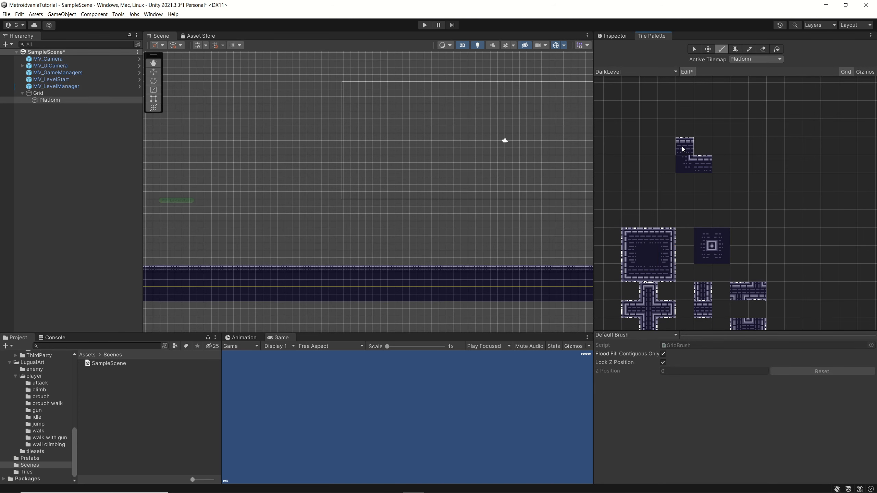
left_click(689, 72)
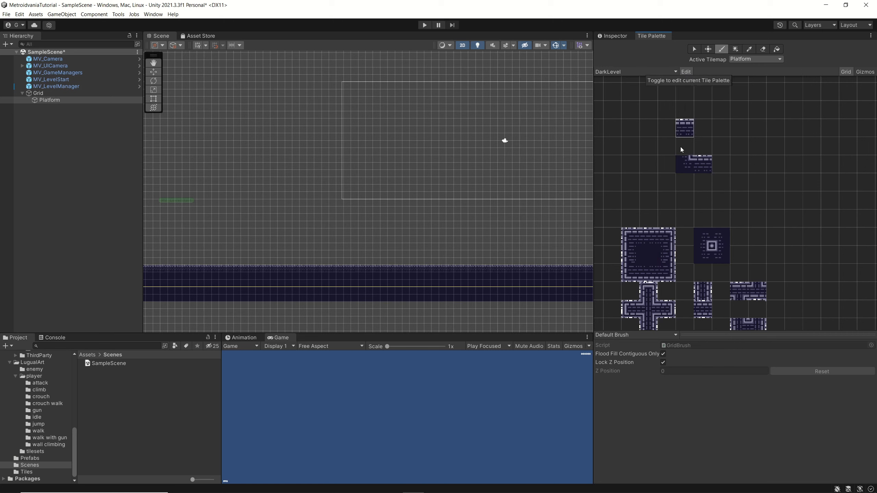
Copy the large block's middle-right tile into the palette cell directly above the newly added inner-corner tile and save the palette edit.
left_click(656, 232)
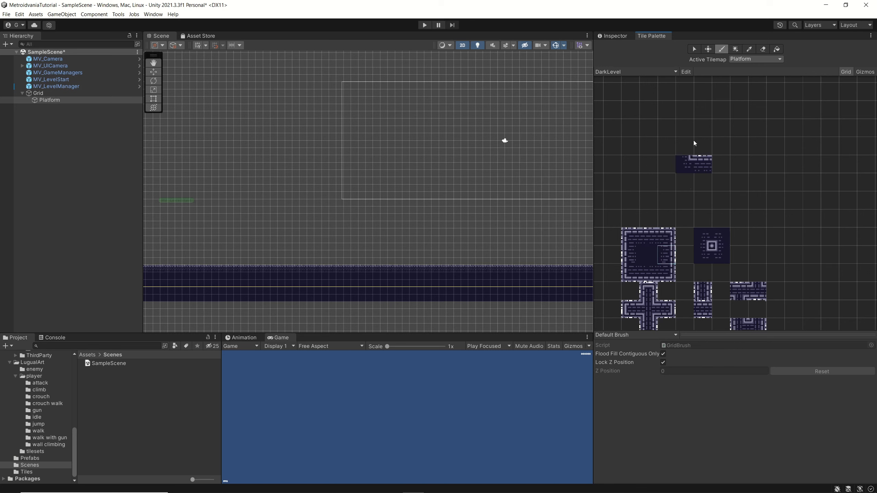
left_click(689, 72)
left_click(692, 118)
left_click(685, 147)
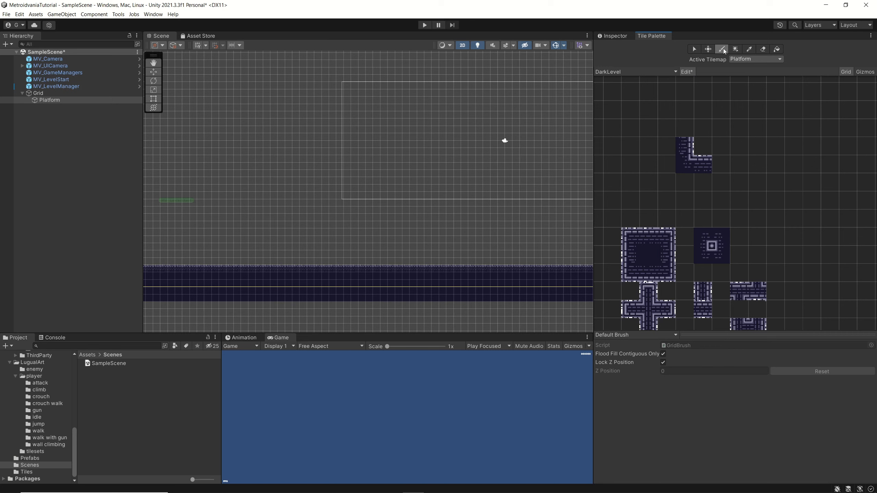
left_click(692, 73)
Add the small square's bottom-right tile at the right end of the new palette row, and the large block's middle-left tile directly above it.
left_click(721, 253)
left_click(683, 73)
left_click(718, 161)
left_click(686, 73)
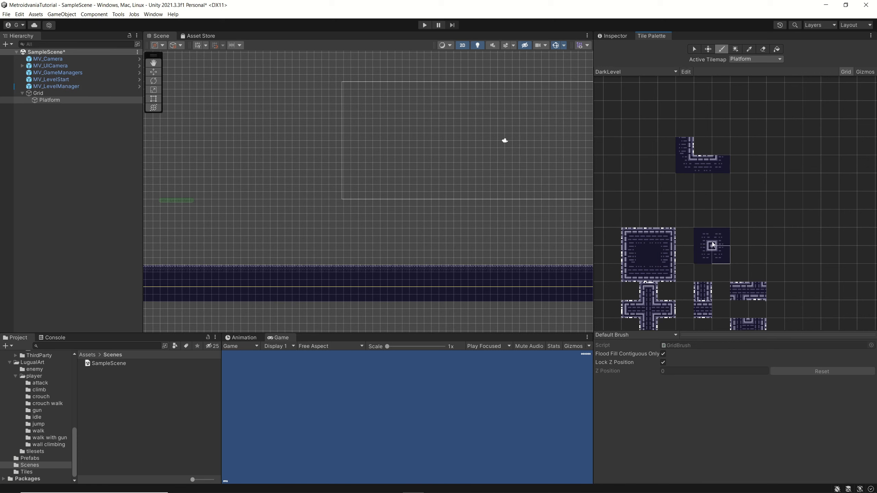
left_click(627, 256)
left_click(690, 74)
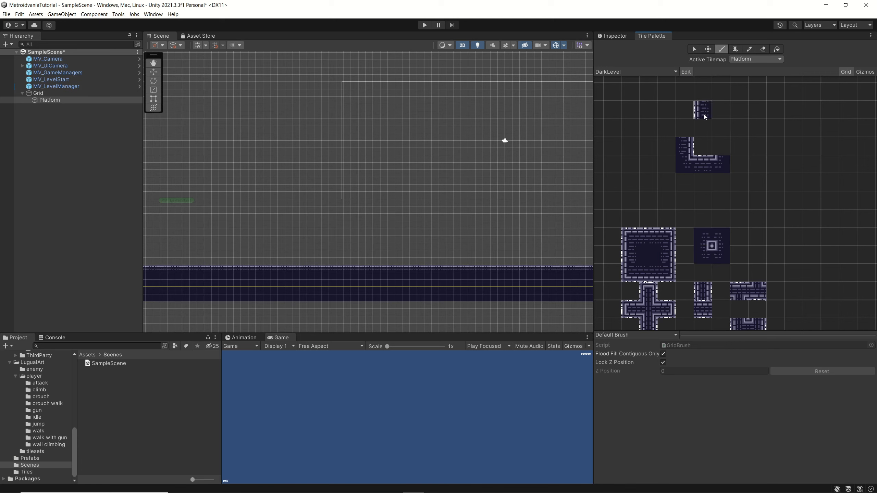
left_click(720, 147)
left_click(692, 73)
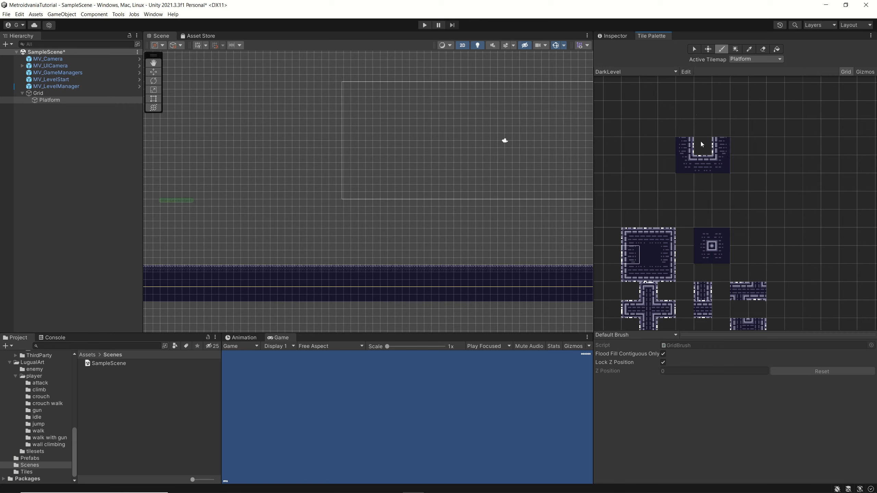
Copy the small square's top-right and top-left tiles into the matching upper corners of the new tile ring, saving the palette.
left_click(721, 236)
left_click(686, 73)
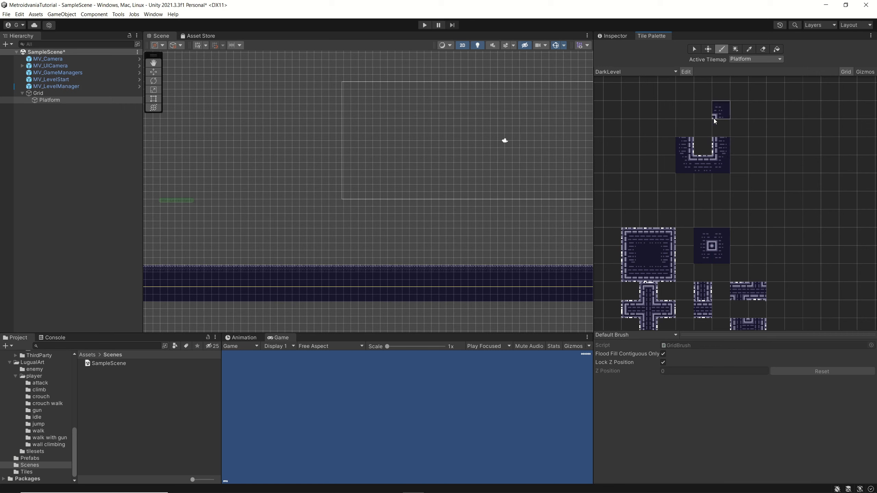
left_click(721, 128)
left_click(687, 73)
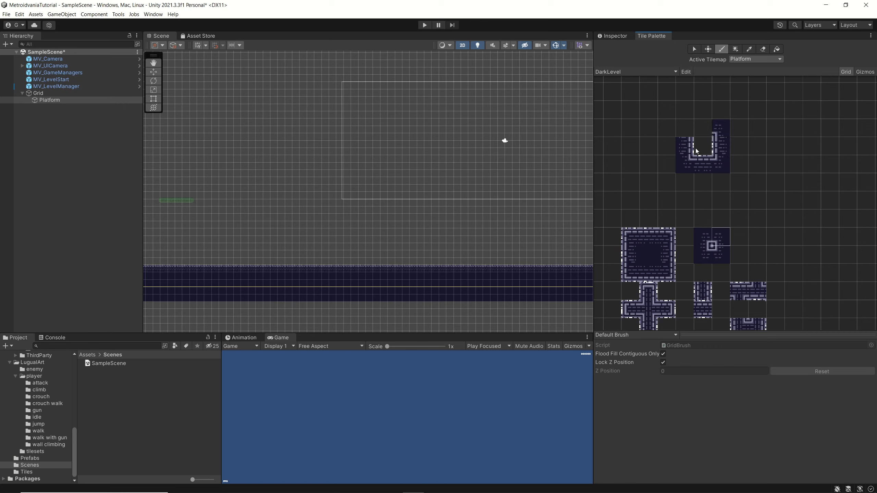
left_click(688, 71)
left_click(685, 129)
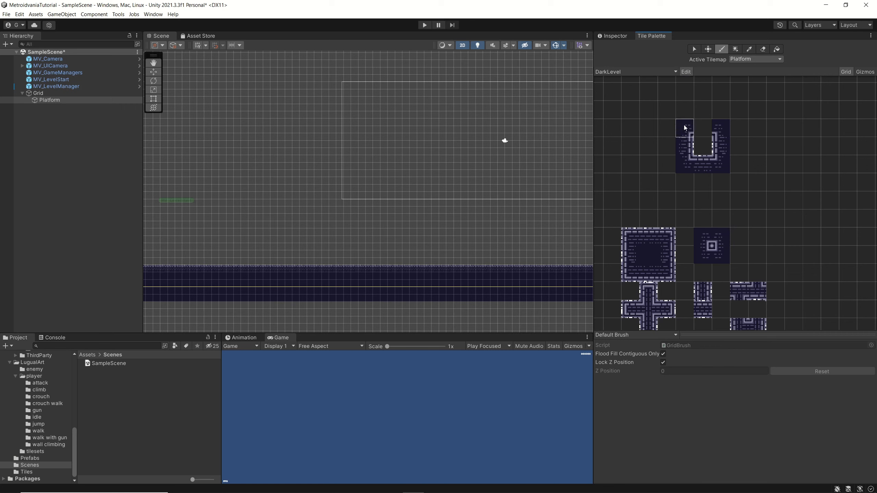
left_click(688, 72)
Close the top of the new tile ring with the large block's bottom-middle tile and finish editing the palette.
left_click(650, 274)
left_click(688, 73)
left_click(695, 130)
scroll(774, 204, "down", 1)
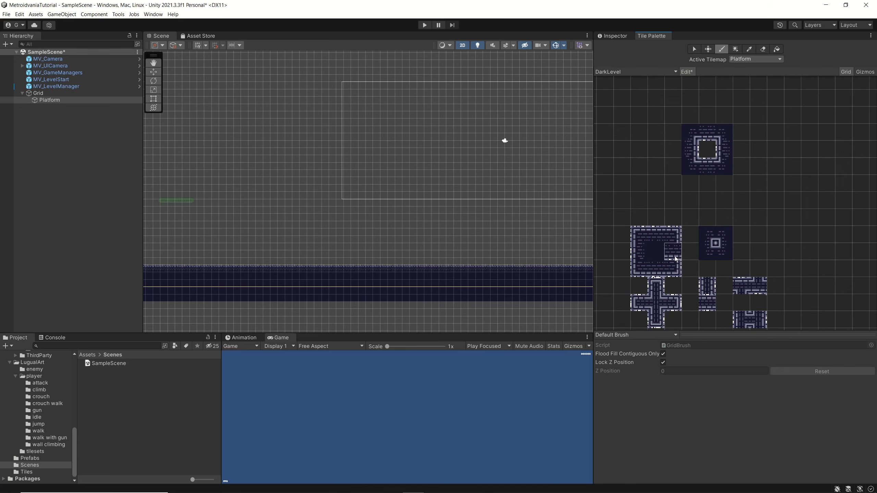
left_click(687, 71)
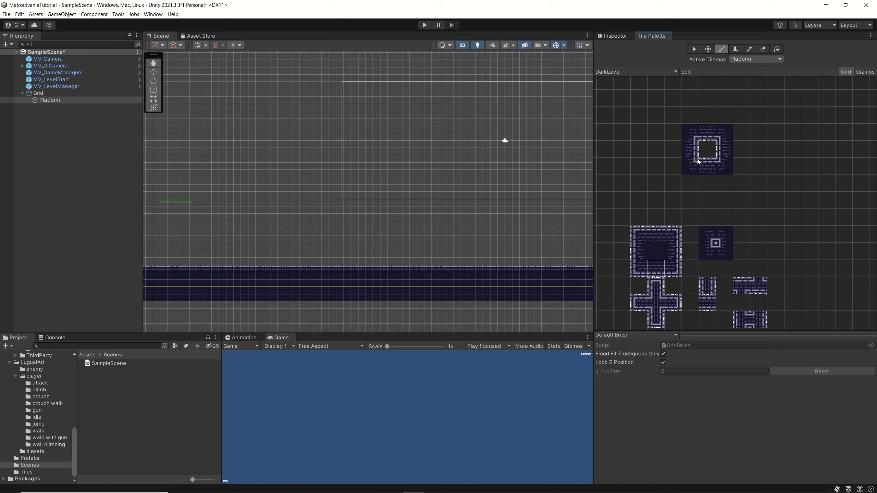
Pick the lower-left 2×2 tile group of the new ring and stamp it onto the ground surface in the scene.
key("i")
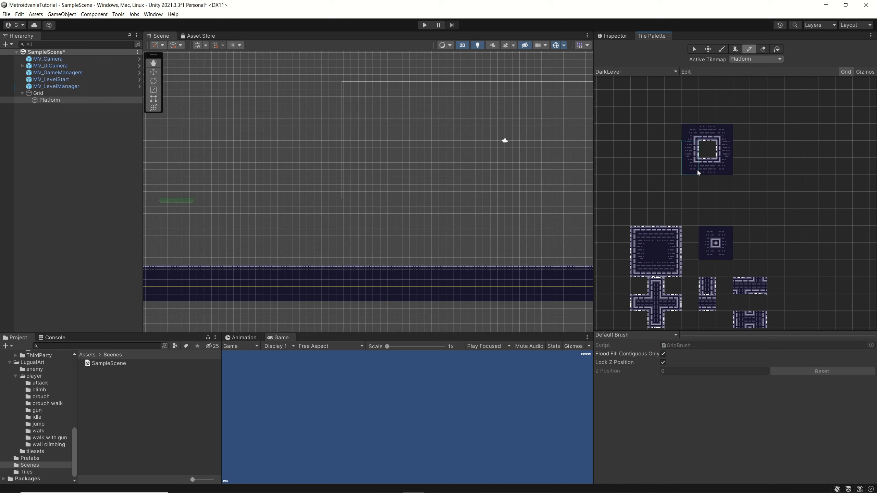
left_click(703, 170)
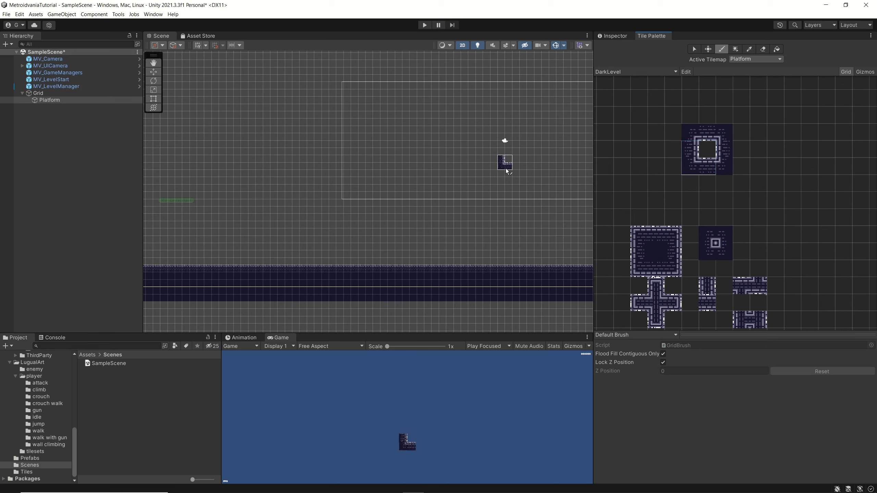
left_click(454, 268)
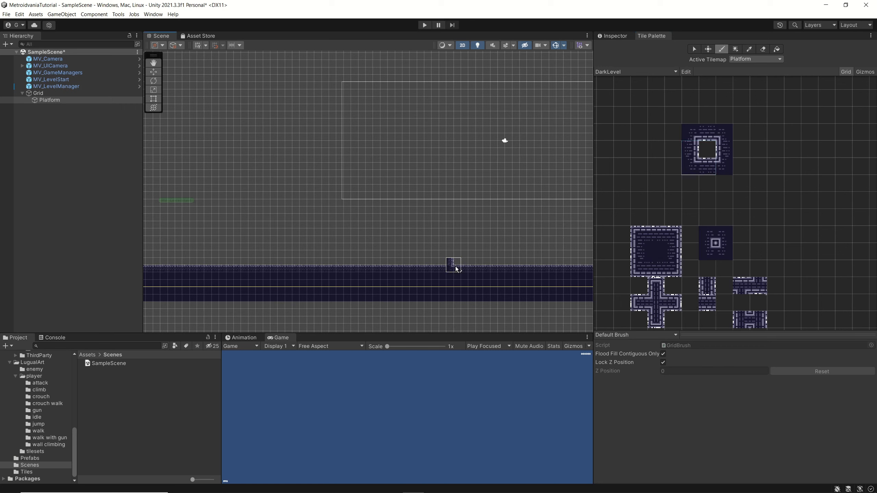
Pick the ring's lower-right 2×2 tile group and stamp it on the ground just left of the previous stamp.
left_click(712, 155)
left_click_drag(710, 153, 725, 174)
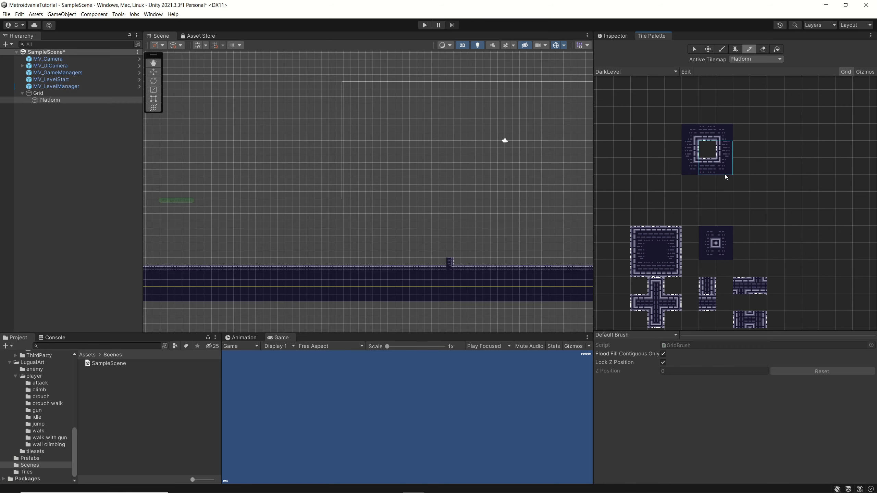
left_click(443, 270)
scroll(452, 252, "up", 10)
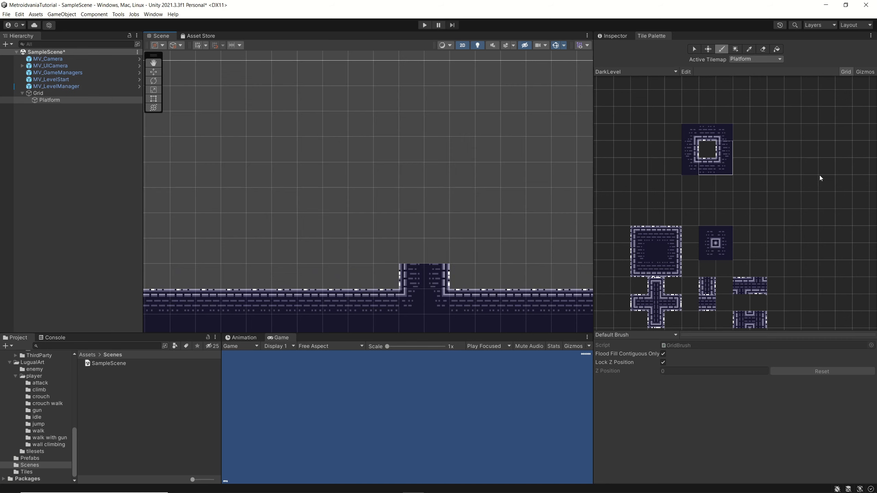
Cap the raised ground bump with the large block's top-left and top-right corner tiles.
left_click(787, 183)
left_click(638, 231)
left_click(406, 252)
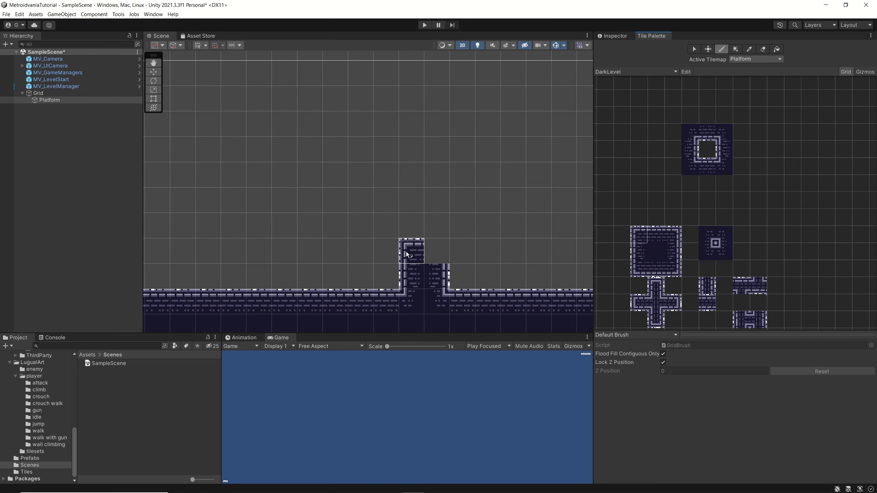
left_click(673, 234)
left_click(441, 250)
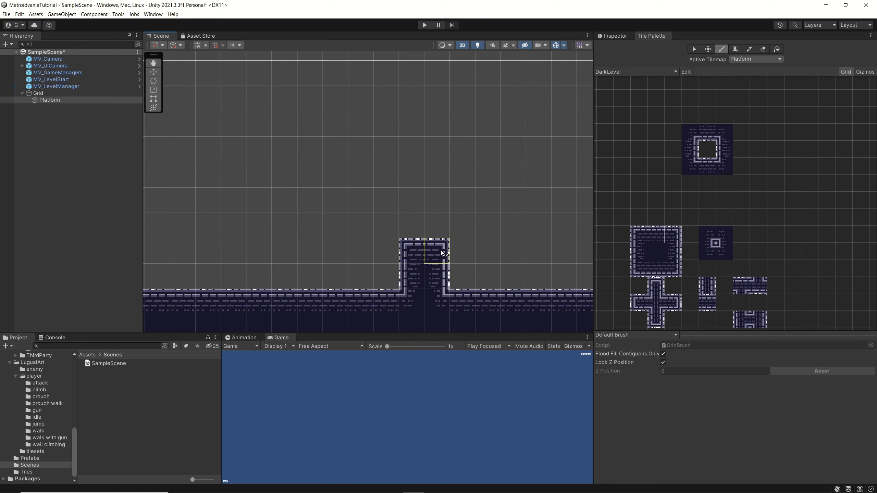
scroll(772, 220, "down", 2)
scroll(468, 271, "down", 6)
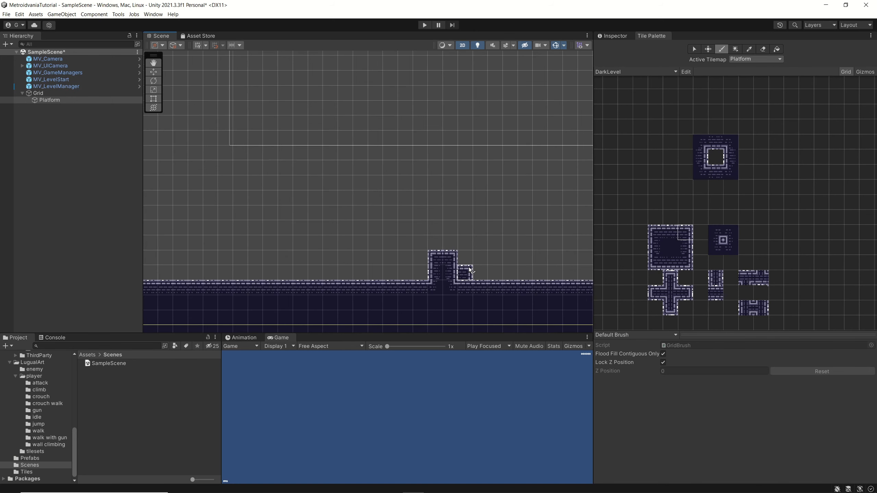
Paint a one-row floating platform about six tiles wide above the ground, using the large block's top-left, top-middle and top-right tiles.
mouse_move(472, 268)
middle_mouse_down()
mouse_move(494, 221)
mouse_move(517, 203)
middle_mouse_up()
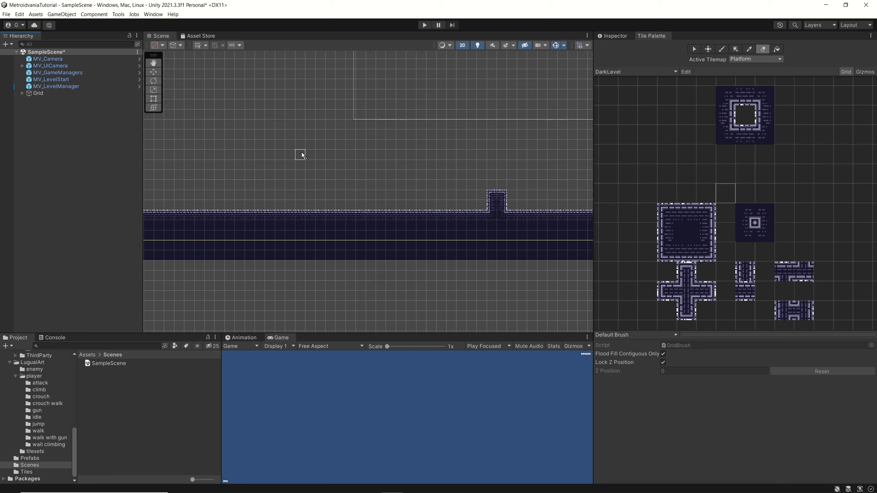
left_click(666, 211)
left_click(359, 177)
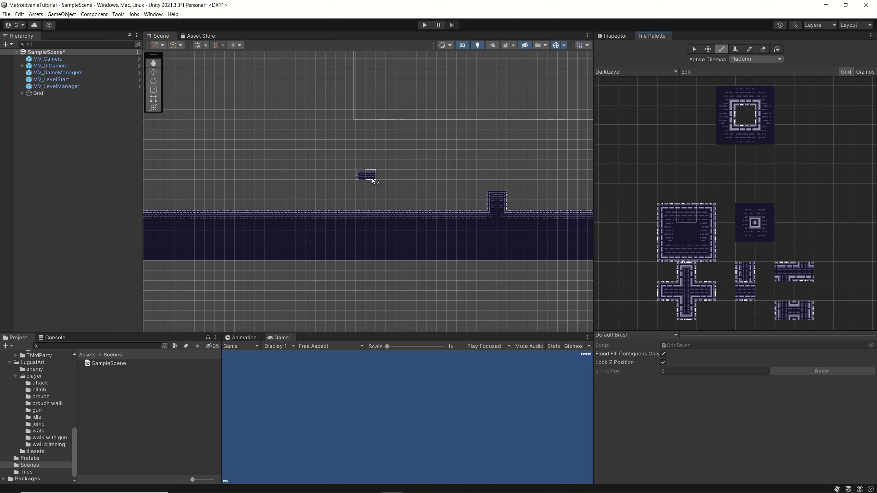
left_click_drag(366, 176, 404, 175)
left_click(714, 212)
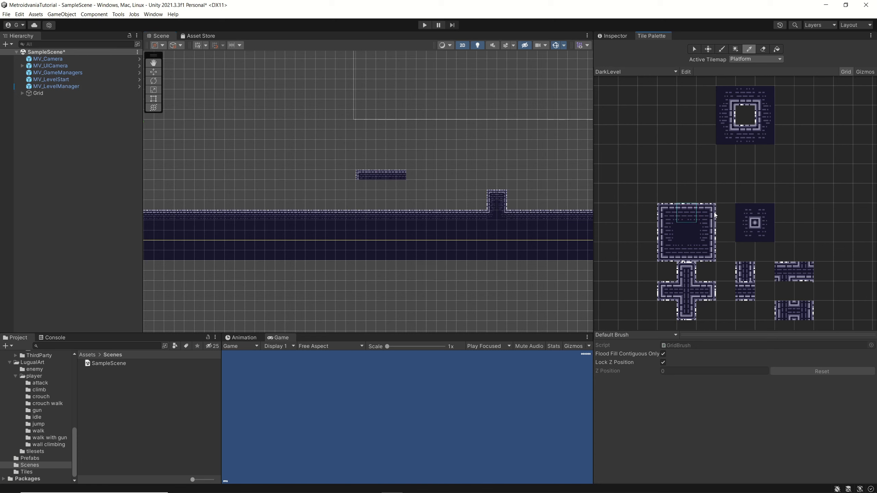
left_click(411, 175)
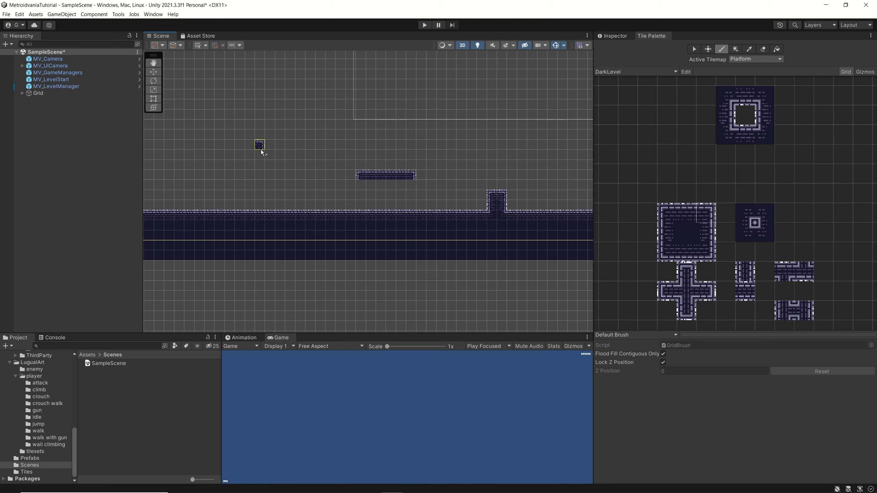
Paint an irregular floating patch above the small platform and fill its interior, using only the large block's top-right corner tile.
mouse_move(257, 145)
left_mouse_down()
mouse_move(358, 135)
mouse_move(258, 130)
mouse_move(251, 147)
left_mouse_up()
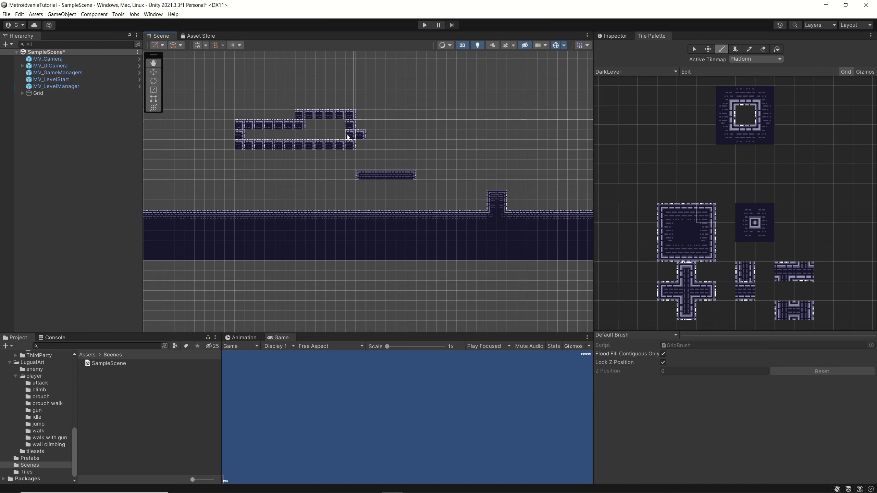
mouse_move(249, 135)
left_mouse_down()
mouse_move(341, 135)
mouse_move(311, 125)
left_mouse_up()
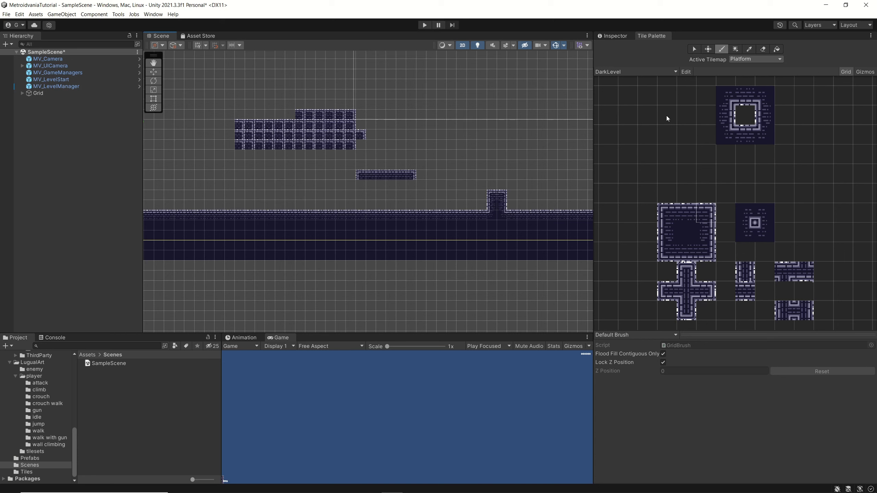
Look through the CorgiEngine project folders for tilemap extras, including the ThirdParty Tilemap 2dExtras folder, collapsing the folders not needed.
scroll(20, 450, "up", 5)
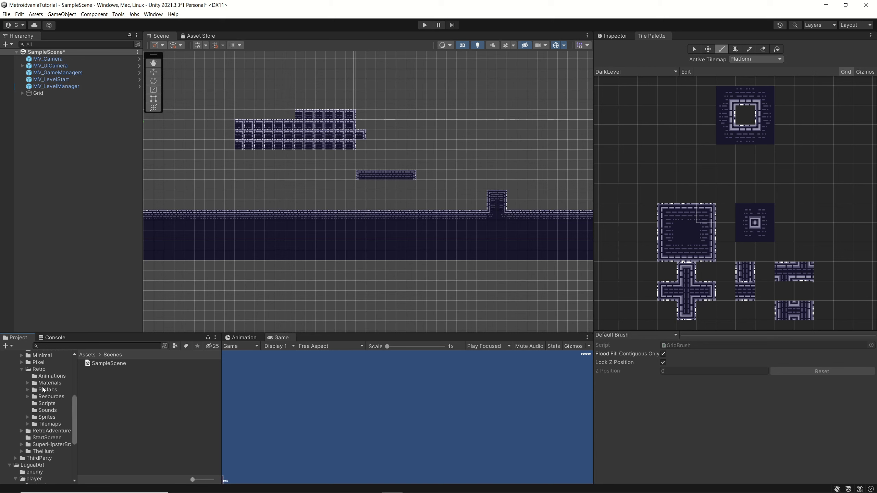
scroll(43, 390, "up", 6)
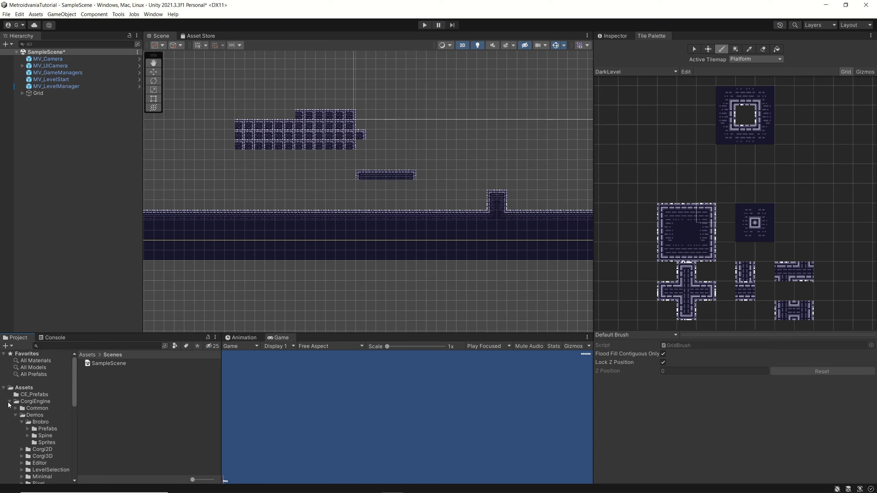
left_click(9, 401)
left_click(9, 408)
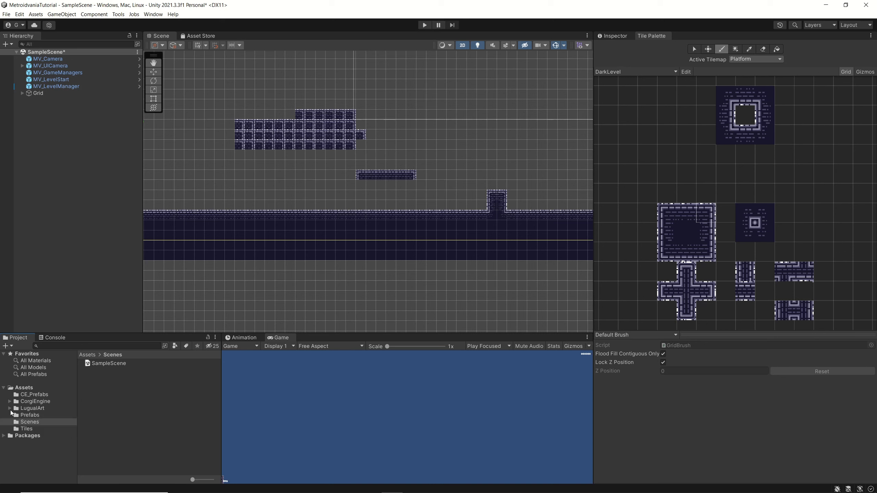
left_click(9, 402)
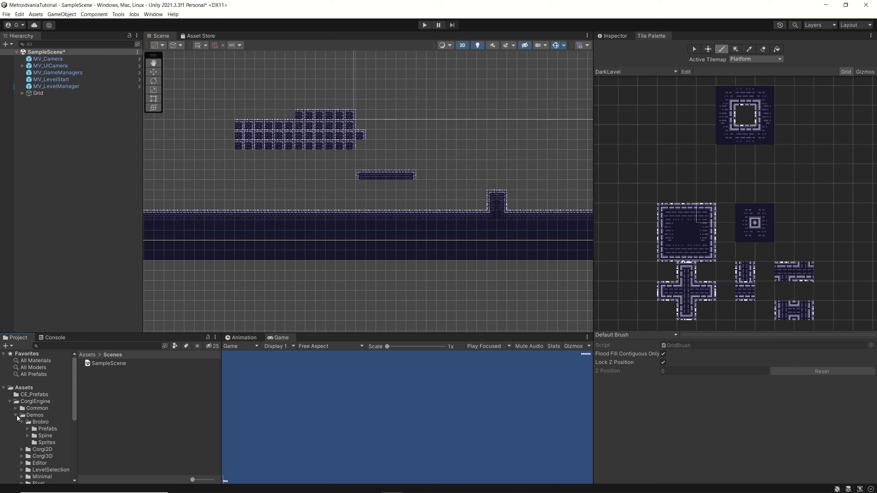
left_click(16, 415)
left_click(16, 422)
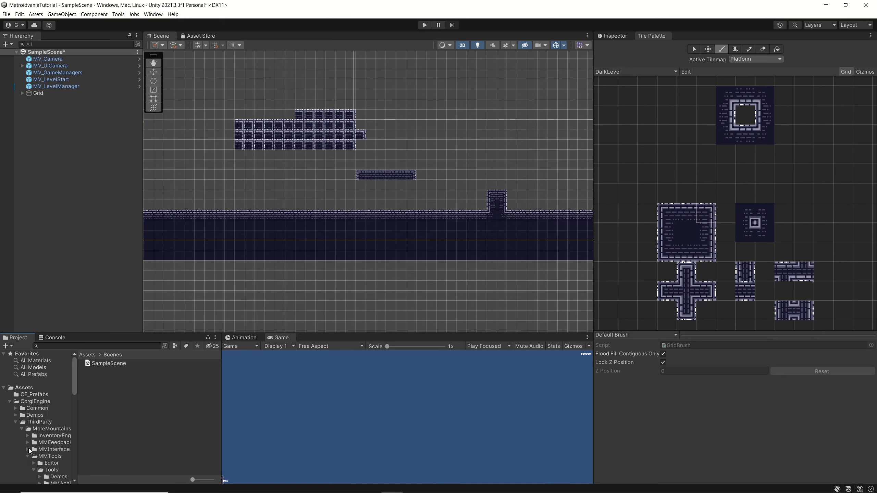
left_click(20, 429)
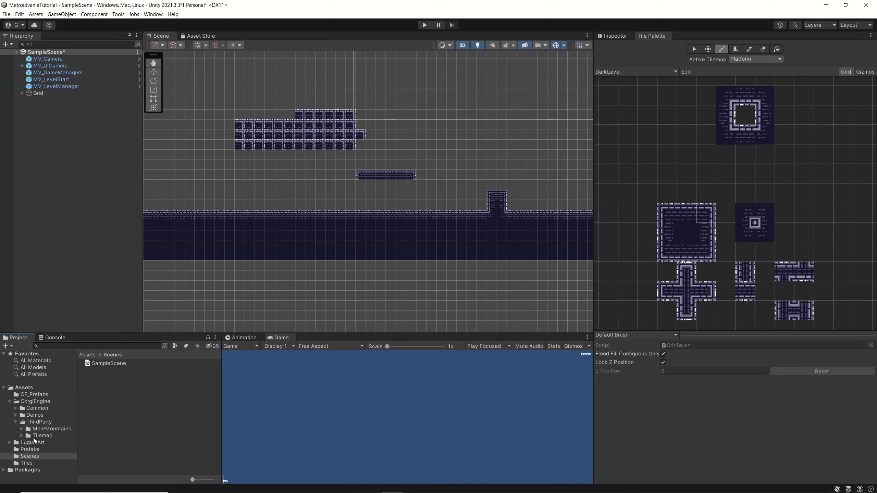
left_click(22, 436)
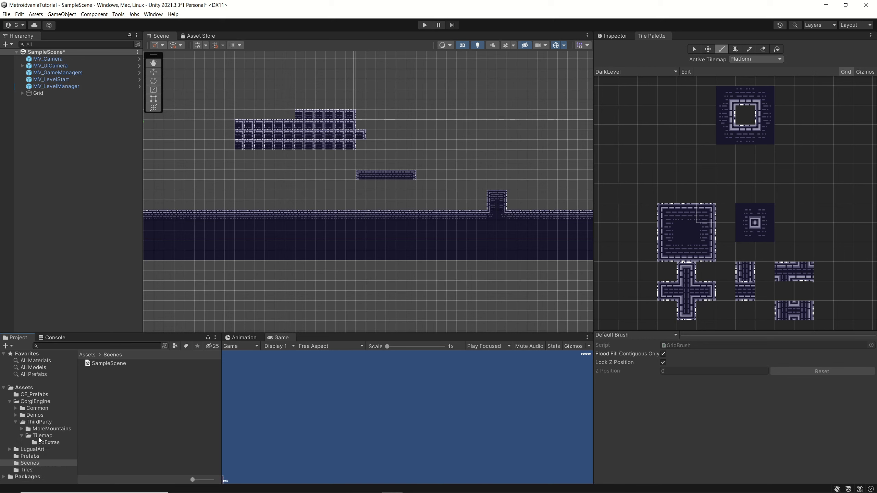
left_click(38, 436)
left_click(42, 443)
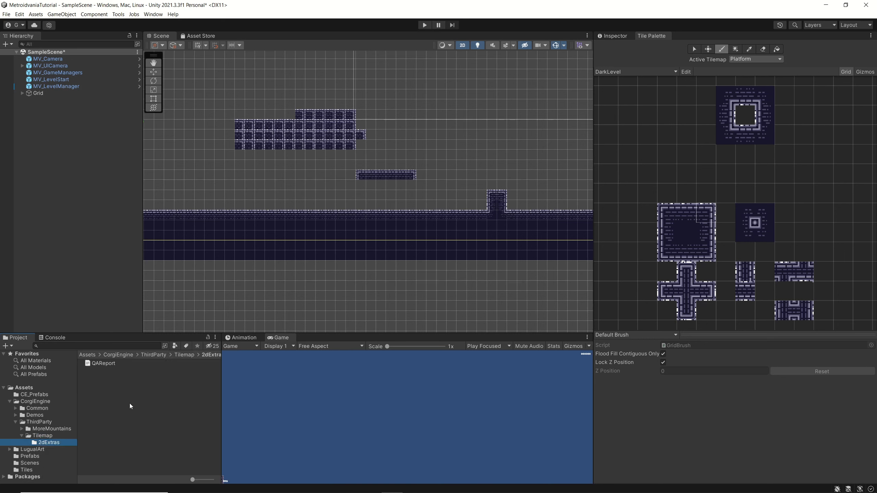
left_click(16, 423)
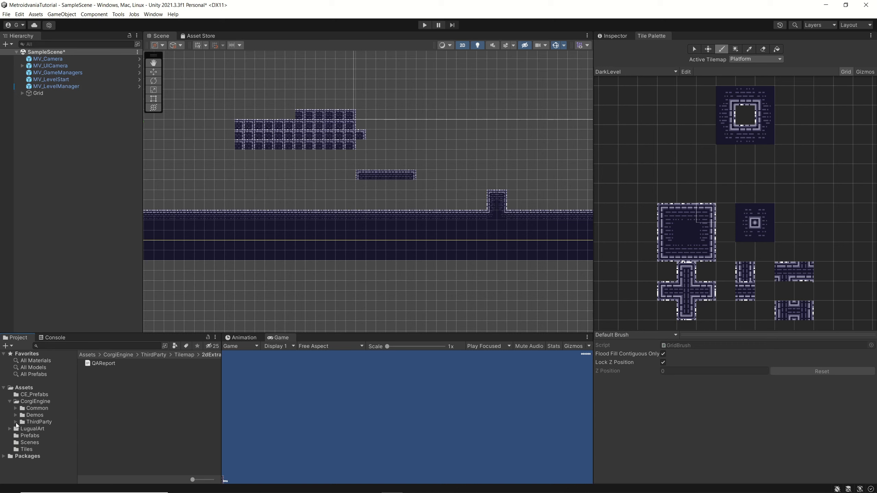
Open the Package Manager.
left_click(76, 256)
left_click(153, 14)
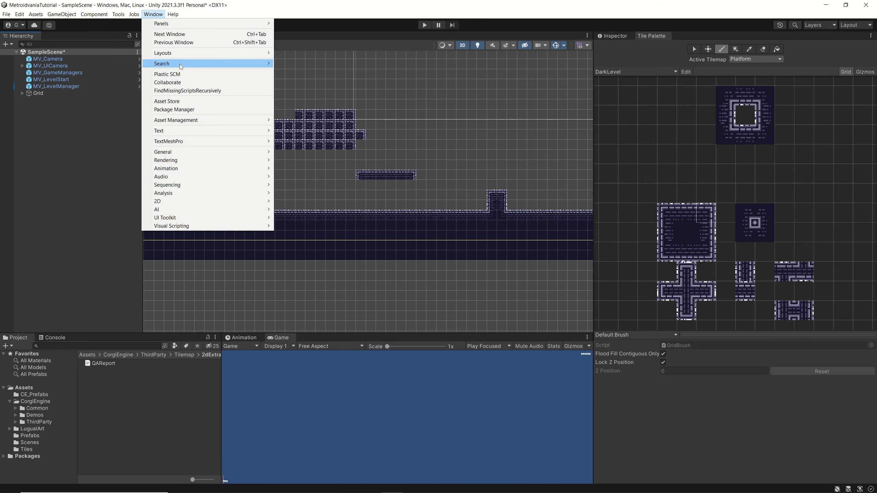
left_click(184, 109)
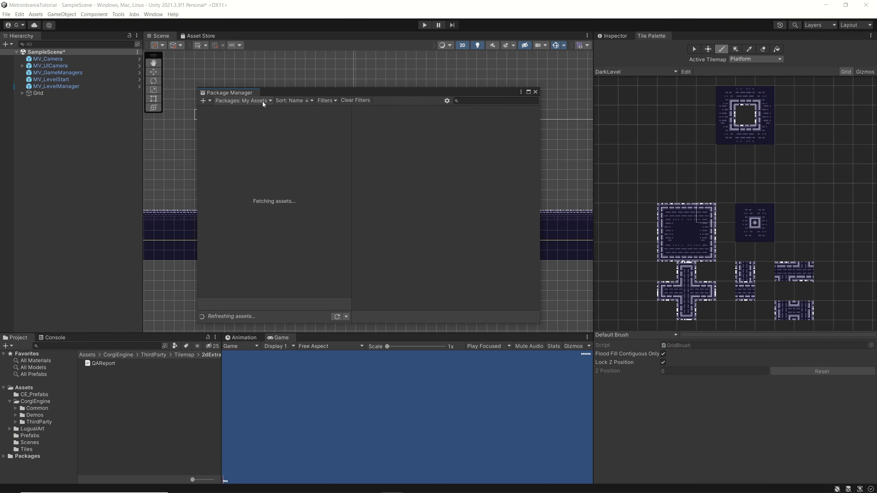
Check the 2D Tilemap Extras package in the Unity Registry and close the Package Manager.
left_click(264, 100)
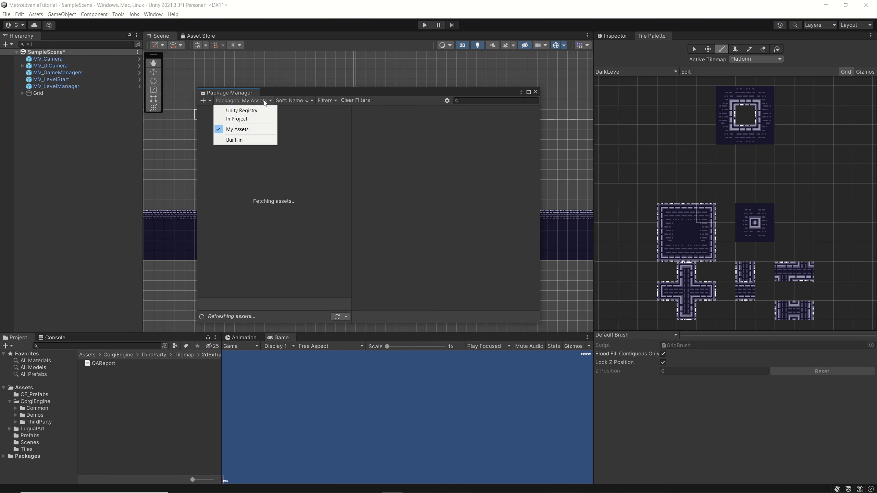
left_click(250, 111)
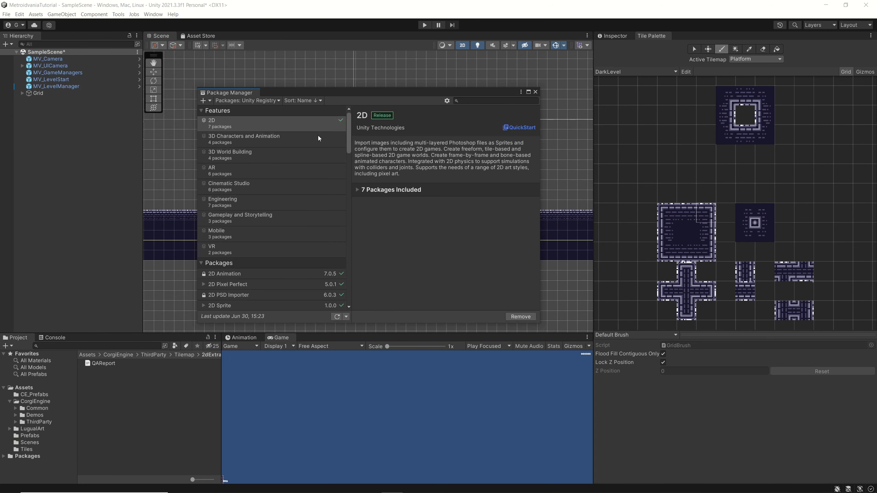
scroll(254, 257, "down", 3)
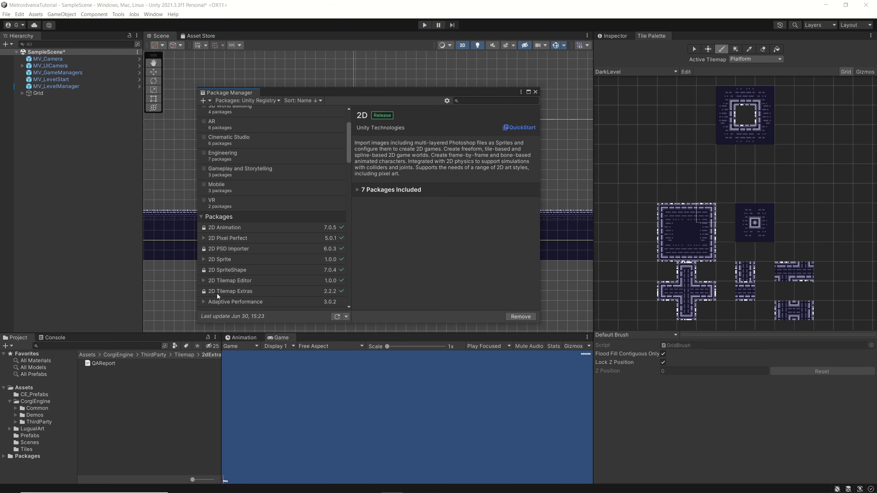
left_click(217, 294)
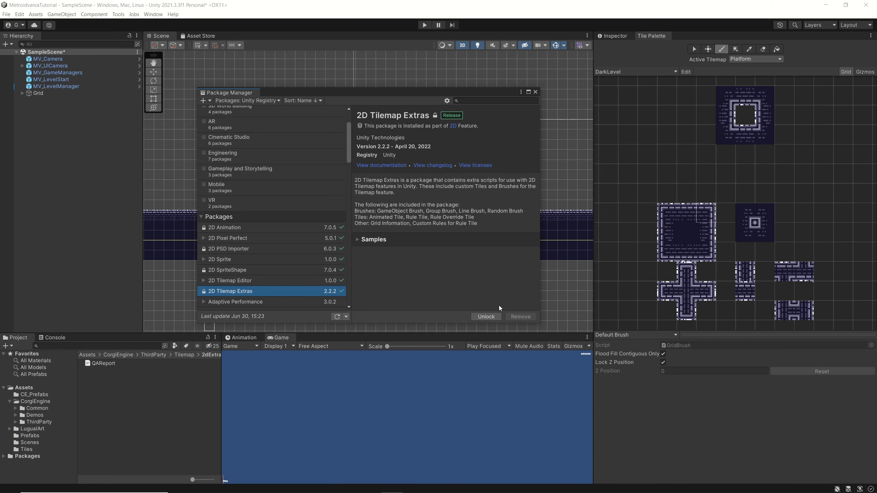
left_click(535, 91)
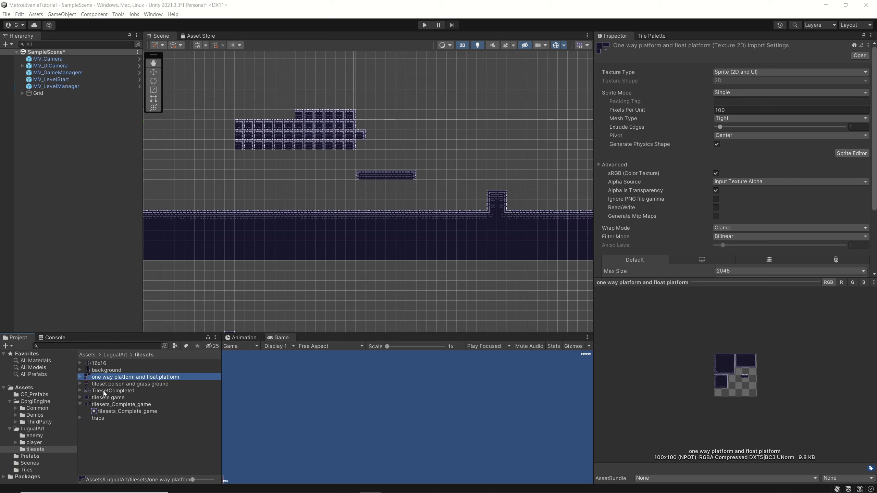
Preview the TilesetComplete1 sheet and its sliced sprites 0 to 3 in the LugualArt tilesets folder.
left_click(86, 392)
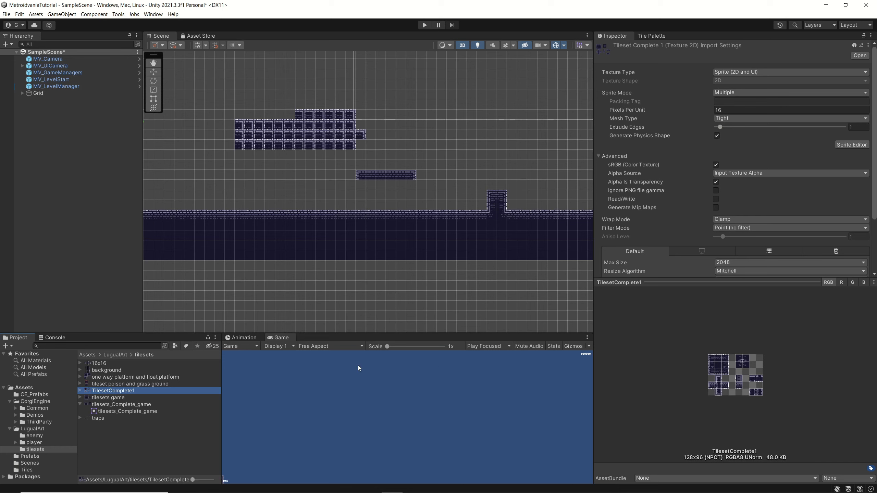
left_click(80, 391)
left_click(114, 400)
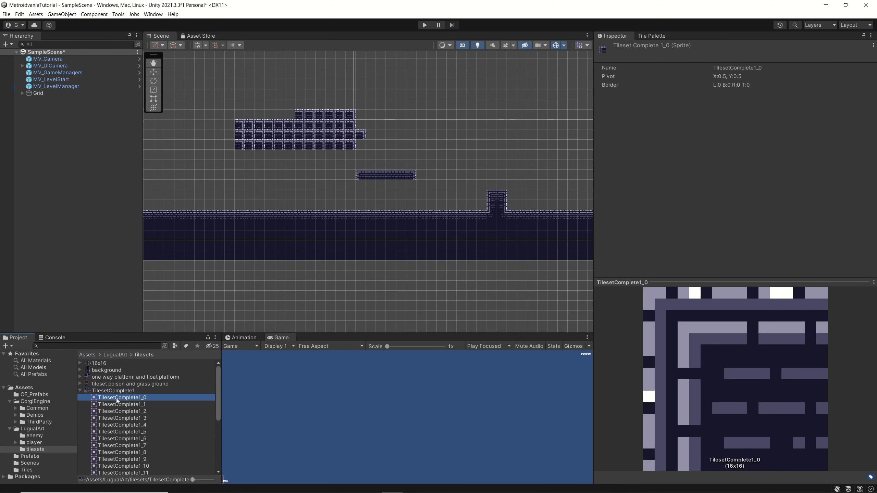
left_click(134, 405)
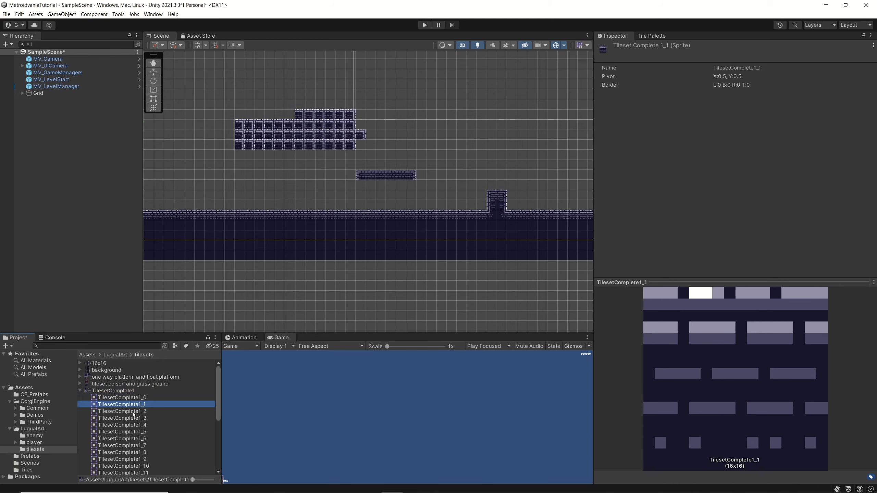
left_click(132, 412)
left_click(134, 419)
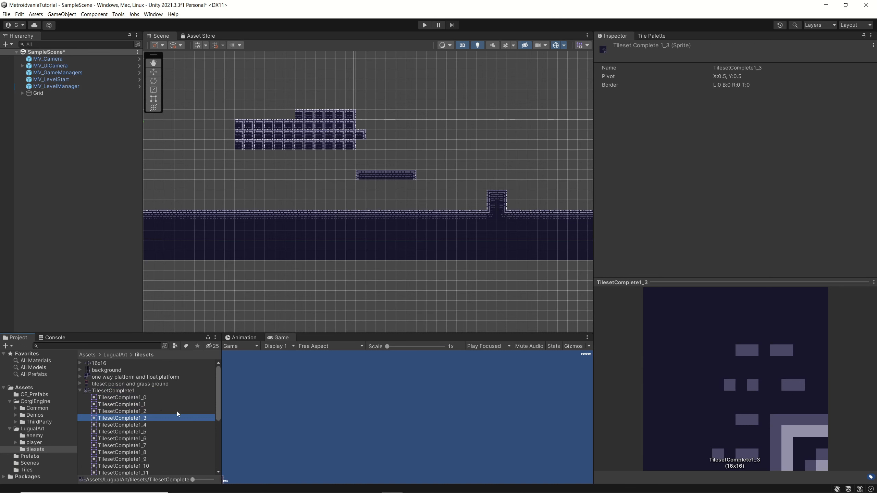
left_click(118, 391)
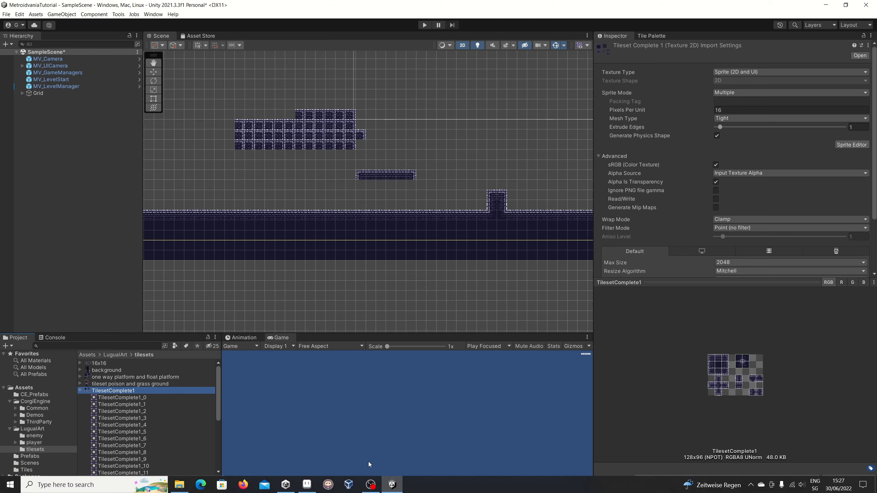
Switch to Aseprite and look over the tileset rearranged as a single narrow column.
left_click(312, 489)
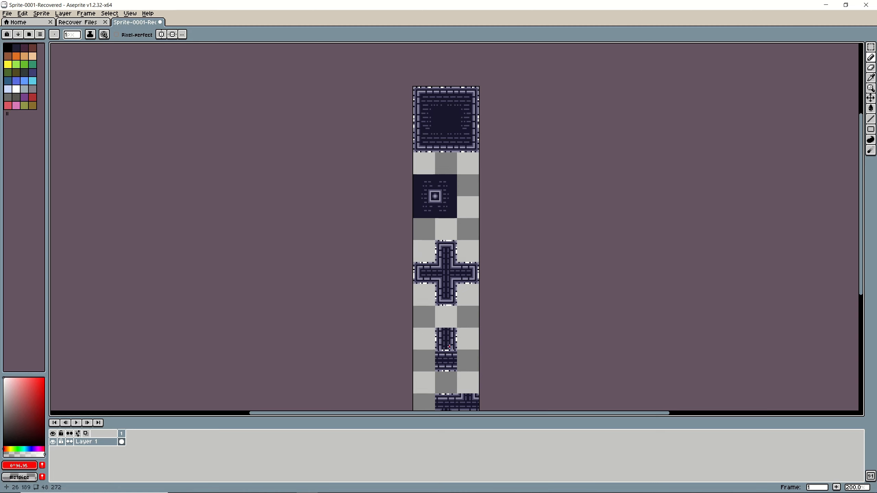
scroll(449, 347, "down", 1)
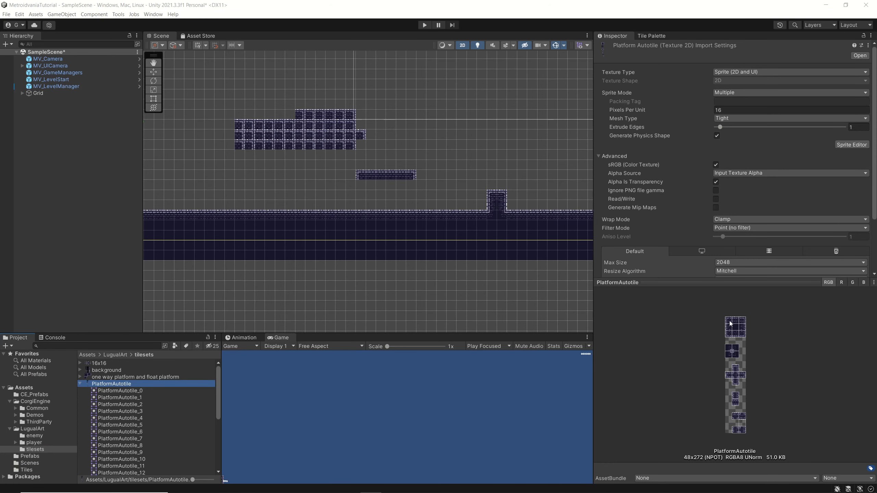
Preview the PlatformAutotile sprites 0 to 8 one after another, then collapse the PlatformAutotile sheet.
left_click(120, 391)
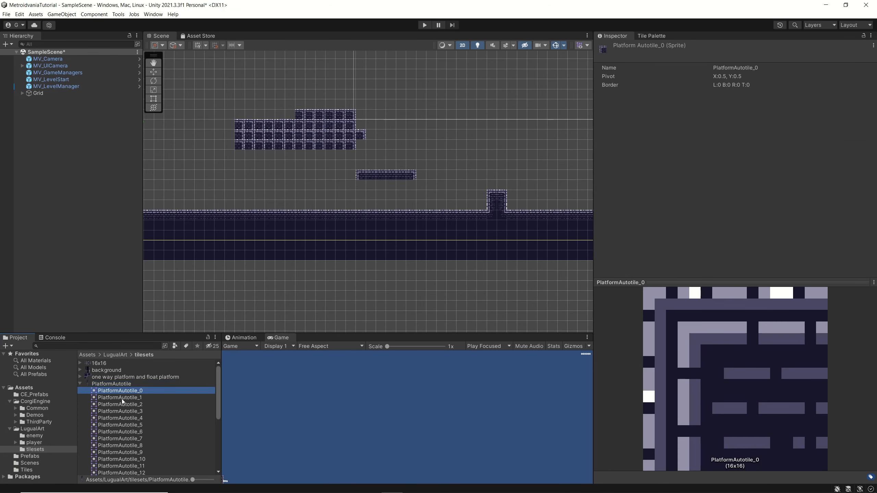
left_click(122, 398)
left_click(125, 405)
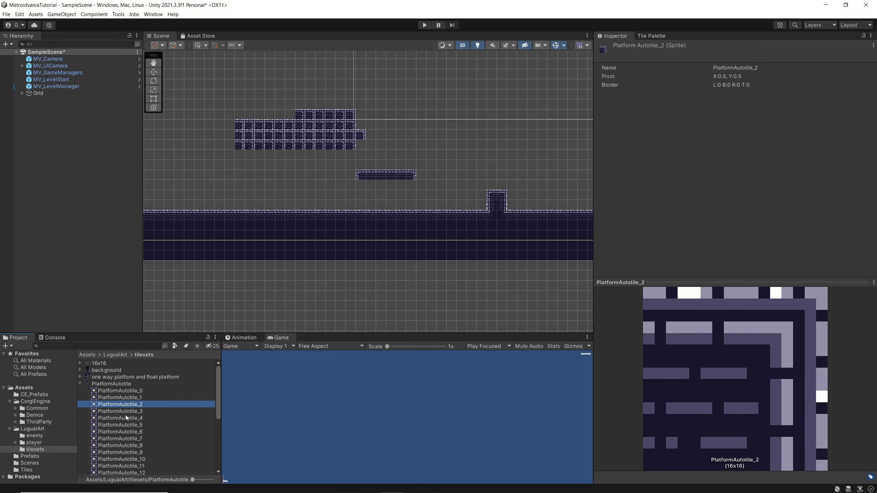
left_click(129, 412)
left_click(126, 419)
left_click(128, 426)
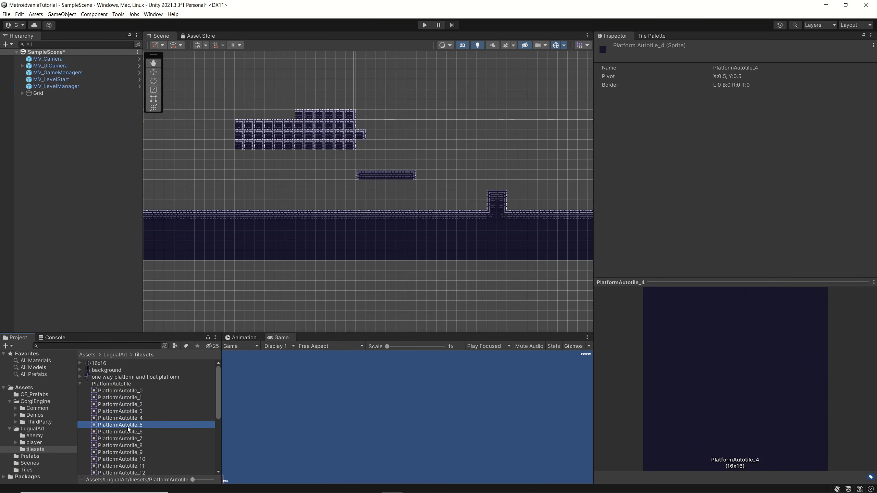
left_click(130, 433)
left_click(129, 440)
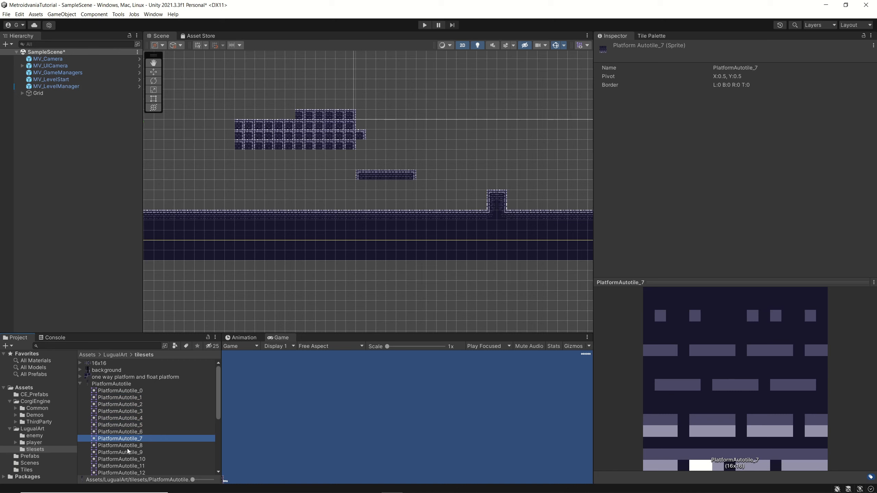
left_click(128, 447)
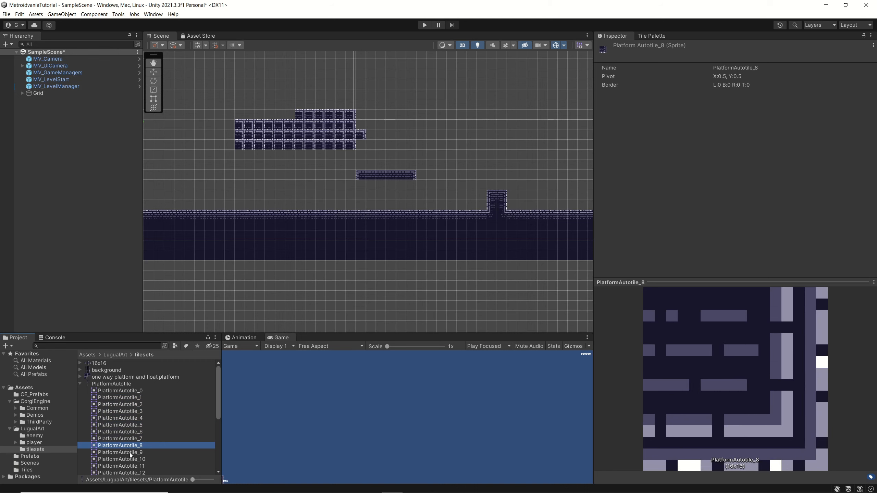
left_click(80, 384)
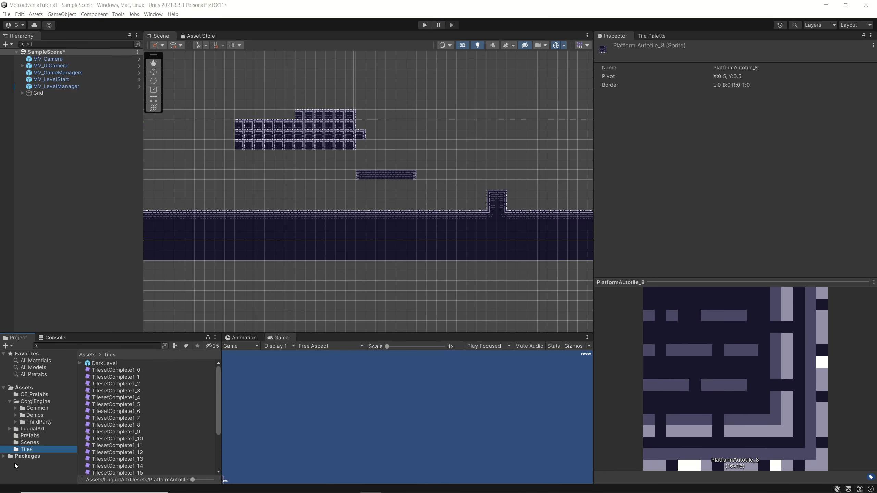
Create a folder named Autotiles directly under Assets.
right_click(27, 388)
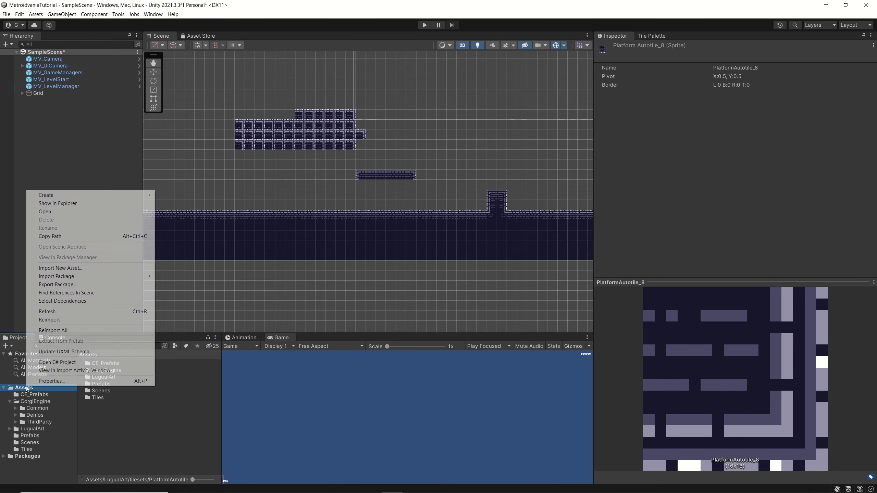
mouse_move(108, 200)
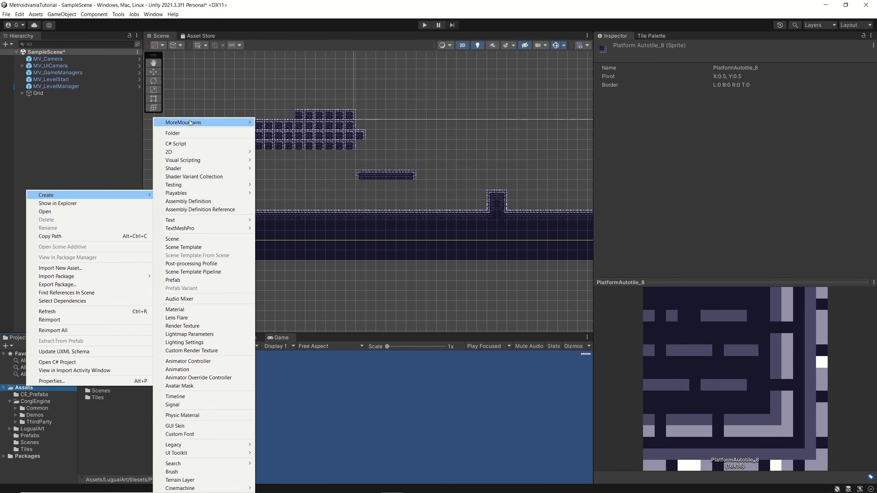
left_click(188, 134)
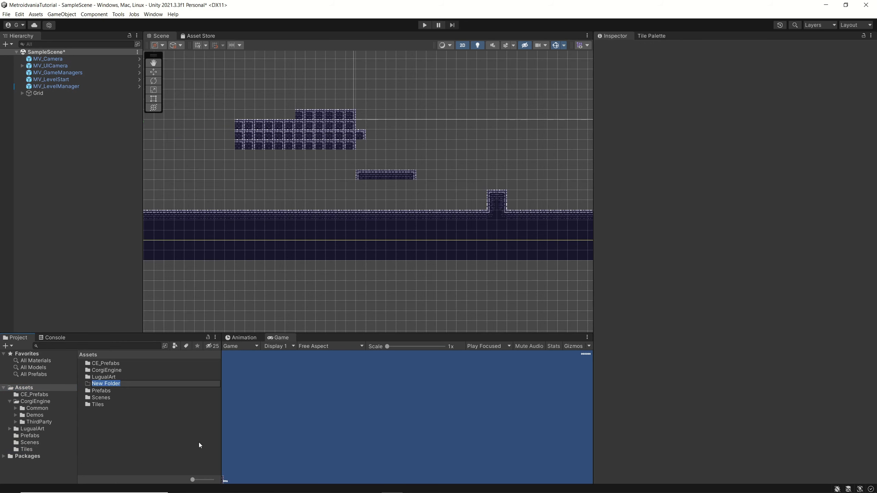
type("Autotiles")
key("Return")
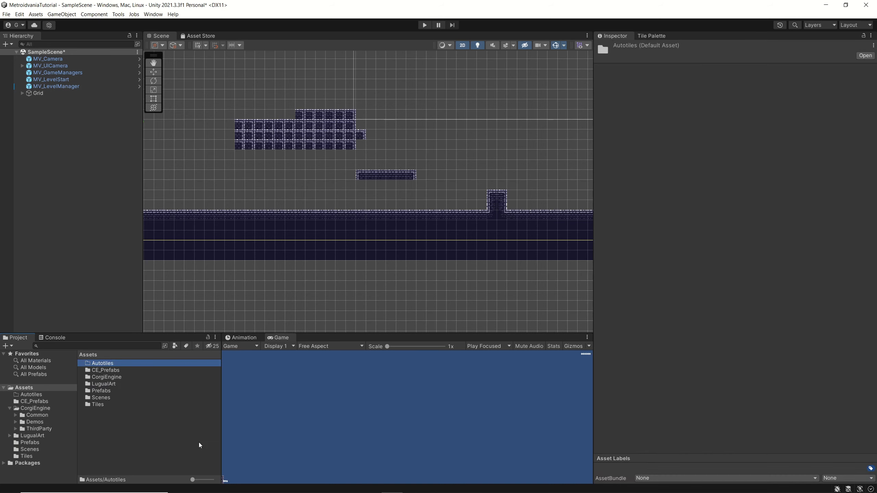
Create a standard Rule Tile named DarkRule inside the Autotiles folder.
double_click(112, 364)
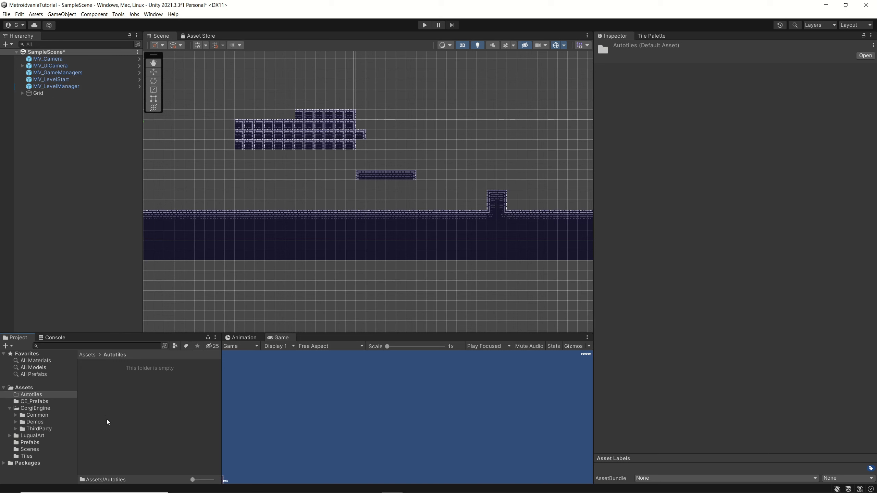
right_click(108, 403)
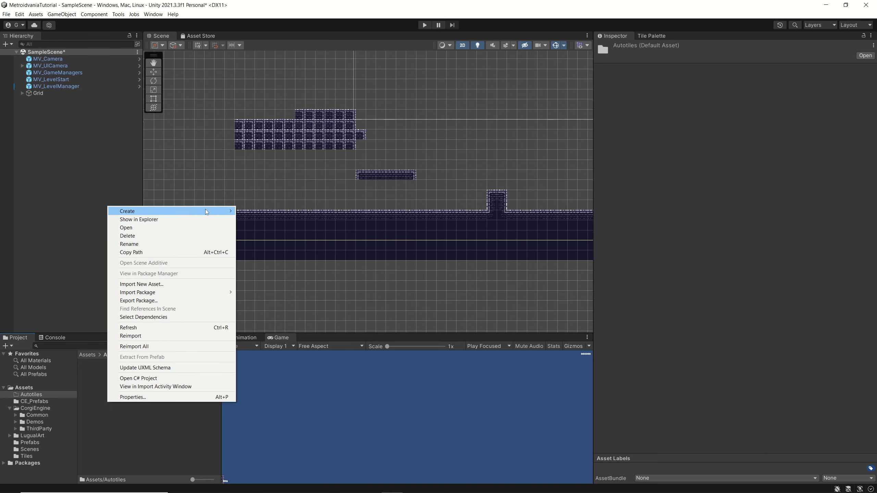
mouse_move(205, 209)
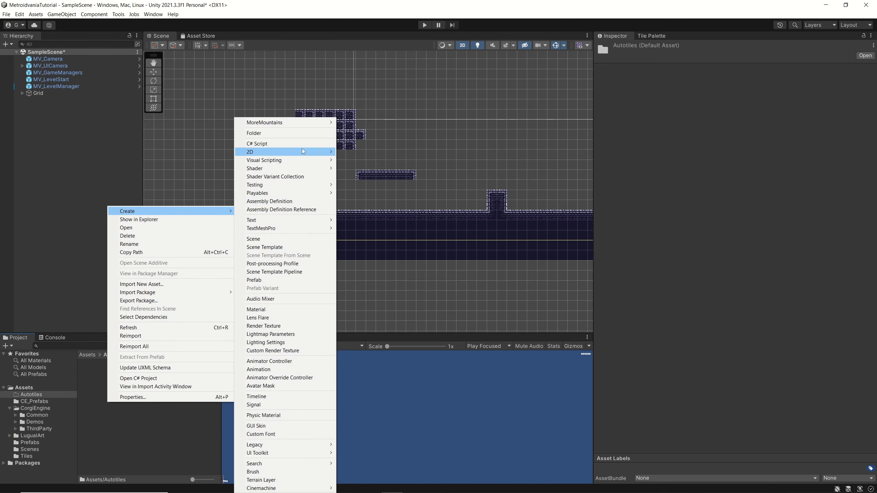
mouse_move(316, 152)
mouse_move(373, 208)
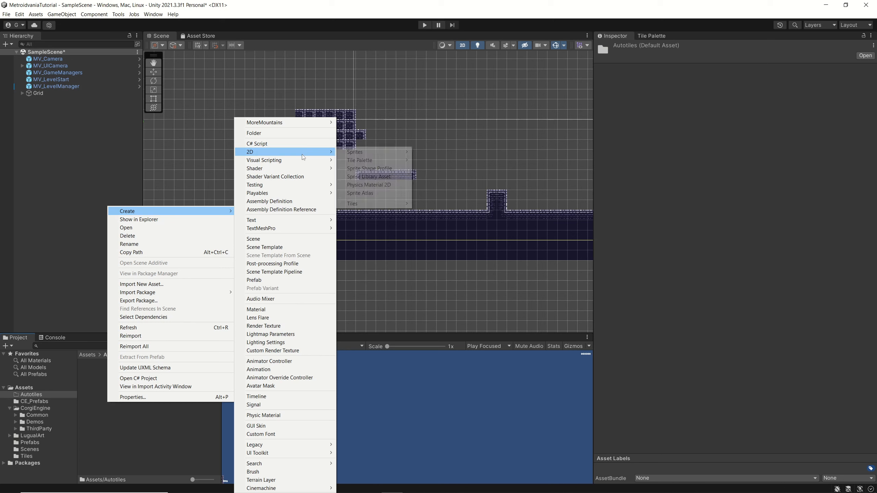
mouse_move(399, 162)
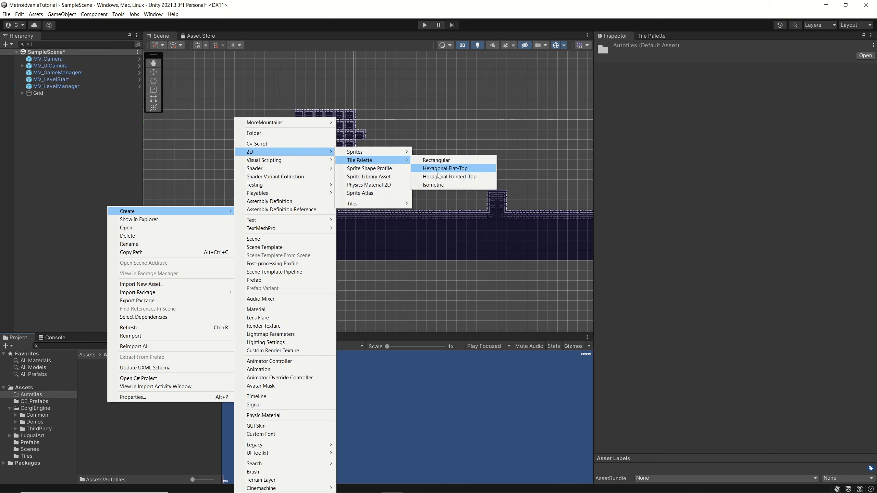
mouse_move(401, 206)
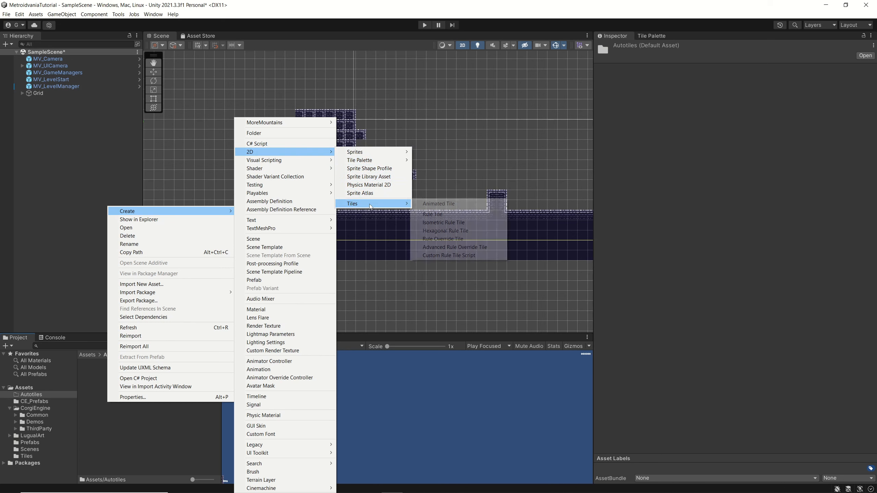
left_click(441, 217)
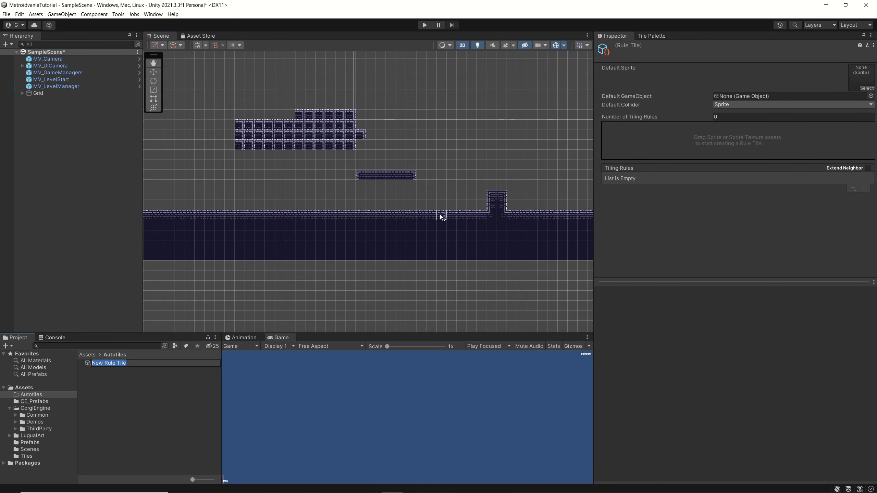
type("DarkRule")
key("Return")
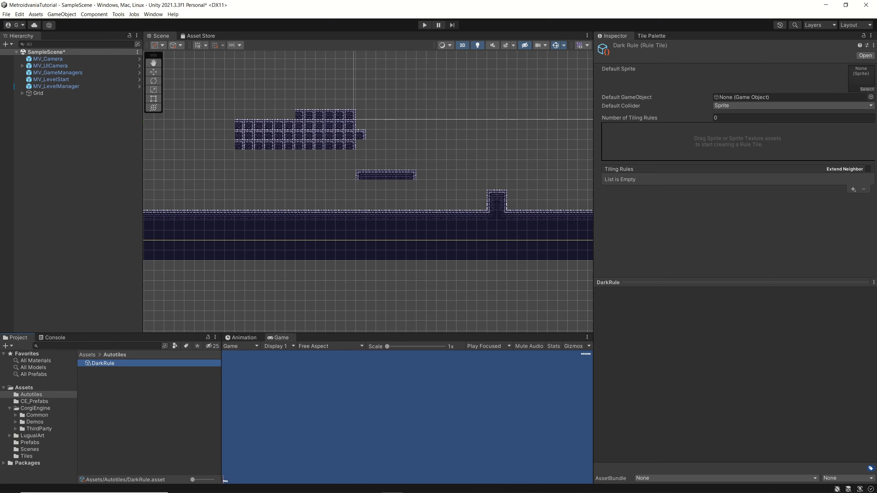
Widen the Inspector and lock it on the DarkRule rule tile.
left_click_drag(593, 87, 544, 87)
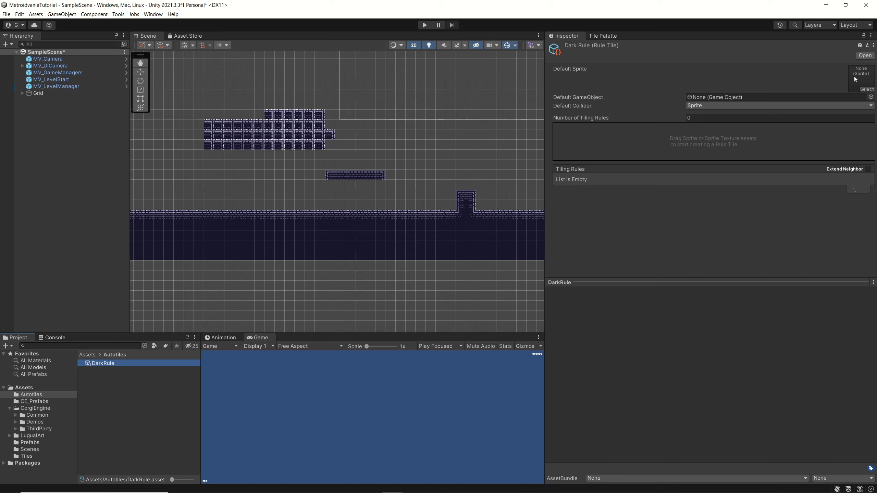
left_click(863, 37)
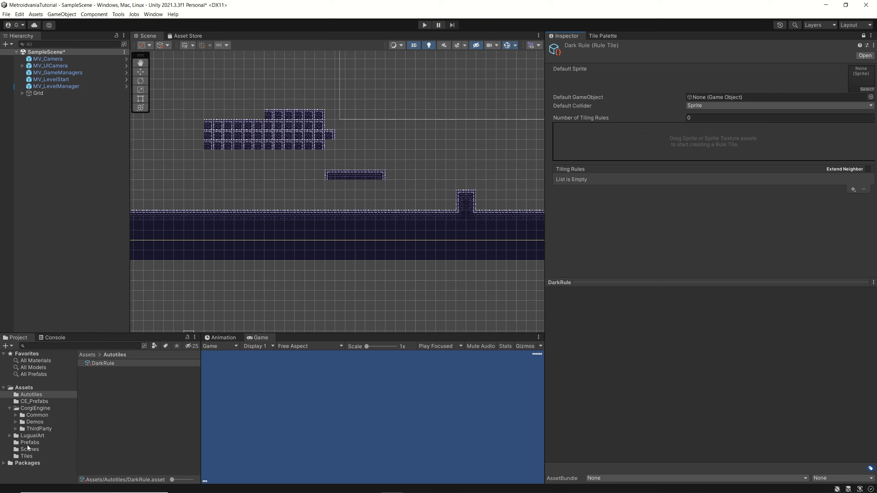
Open the LugualArt tilesets folder, expand the PlatformAutotile sheet and show its sprites as large thumbnails.
left_click(41, 436)
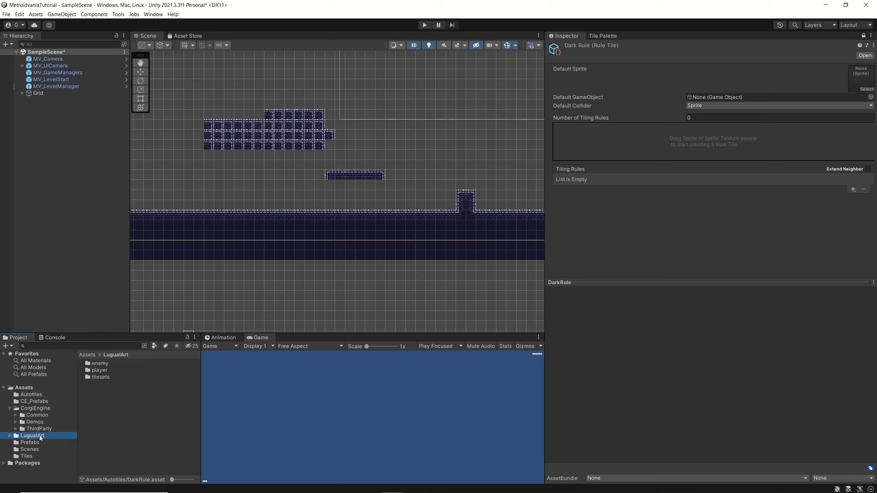
double_click(90, 378)
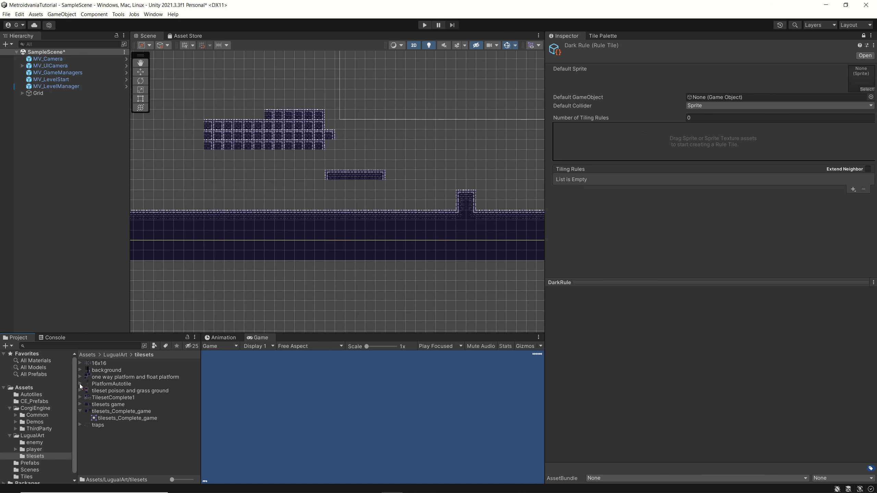
left_click(81, 384)
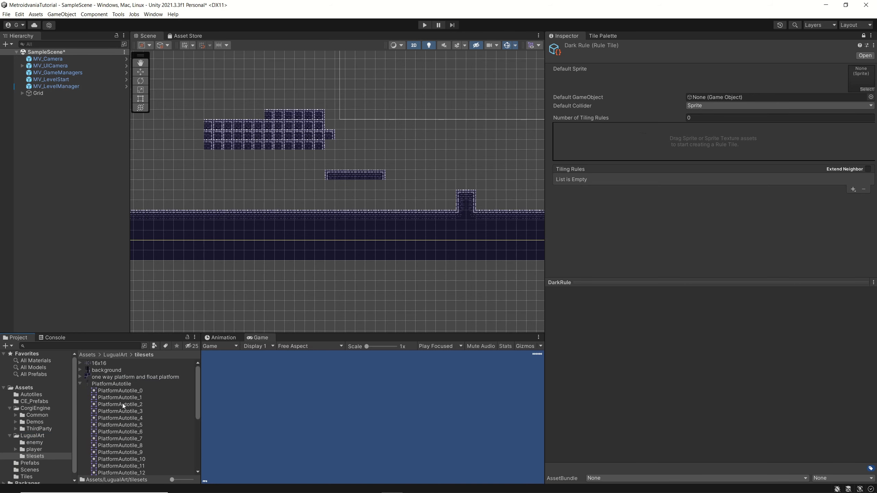
left_click(190, 480)
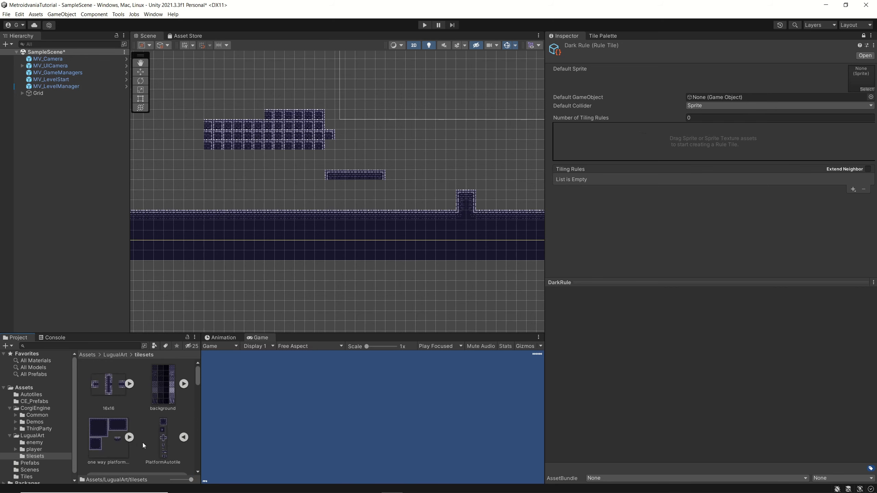
Assign the plain dark centre sprite from PlatformAutotile as the default sprite of DarkRule.
scroll(136, 441, "down", 3)
scroll(136, 441, "down", 2)
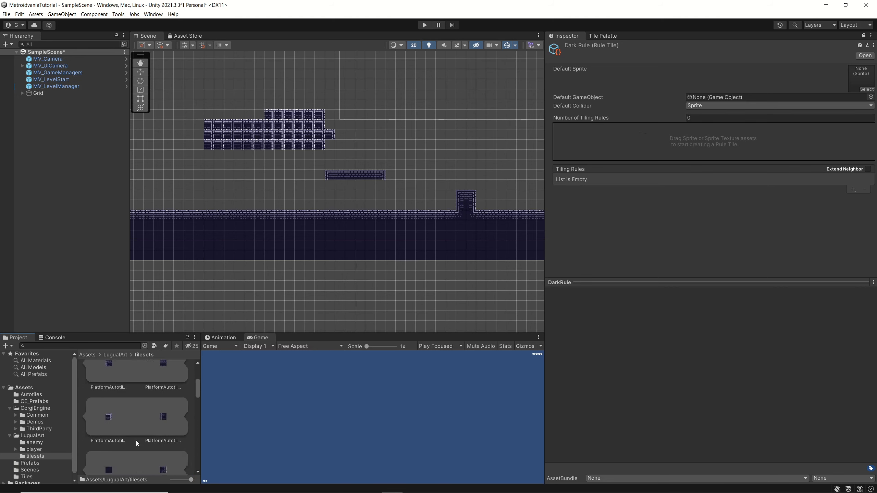
scroll(135, 441, "down", 2)
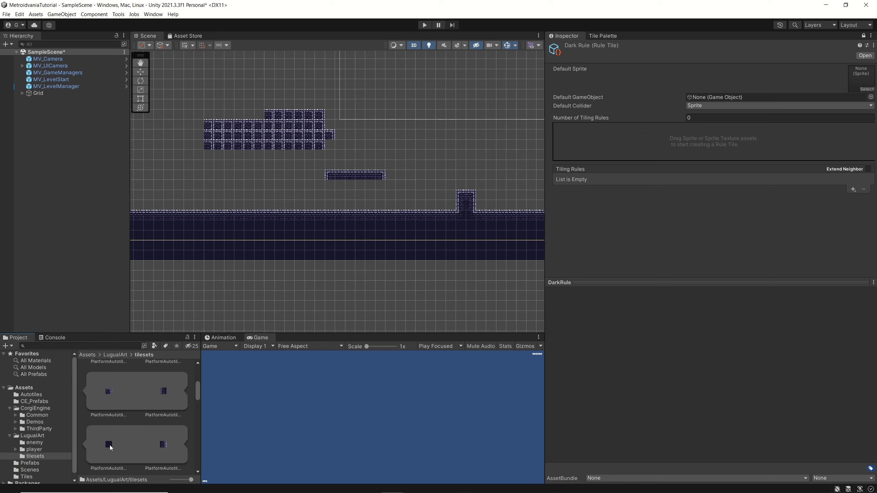
left_click_drag(109, 446, 862, 81)
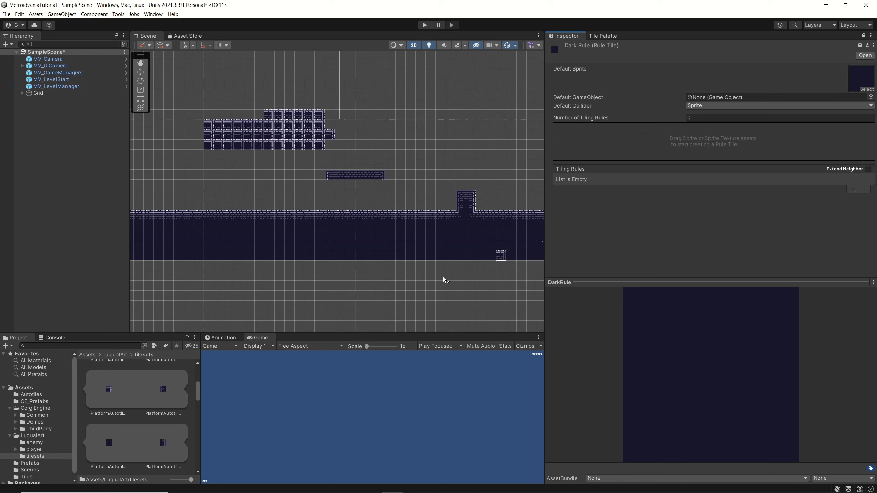
Add a first tiling rule to DarkRule and assign it the top-left corner sprite from PlatformAutotile.
scroll(180, 406, "up", 2)
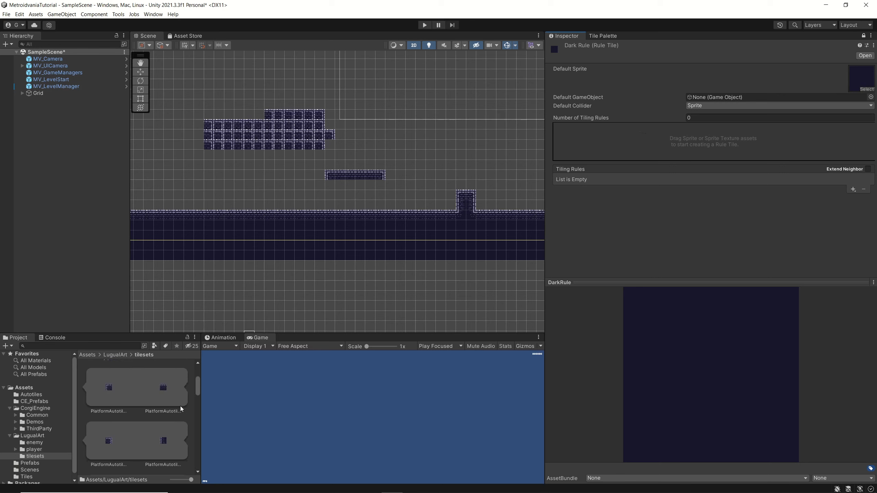
scroll(181, 409, "up", 1)
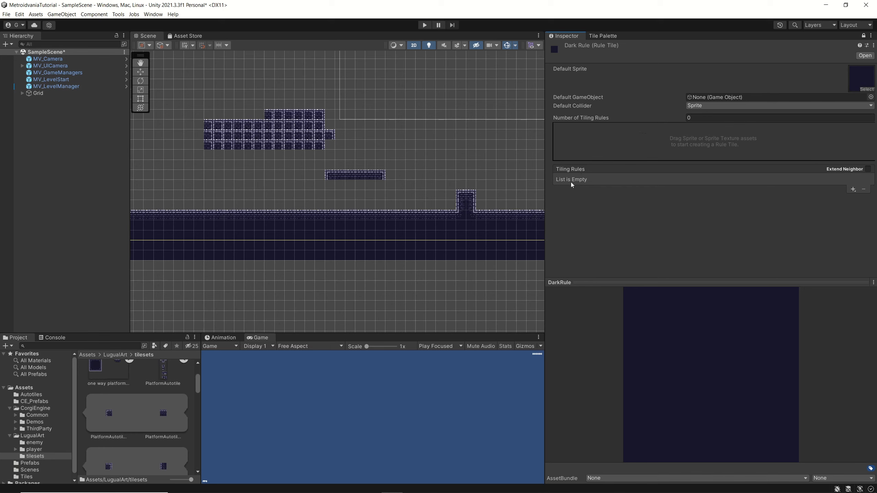
left_click(853, 190)
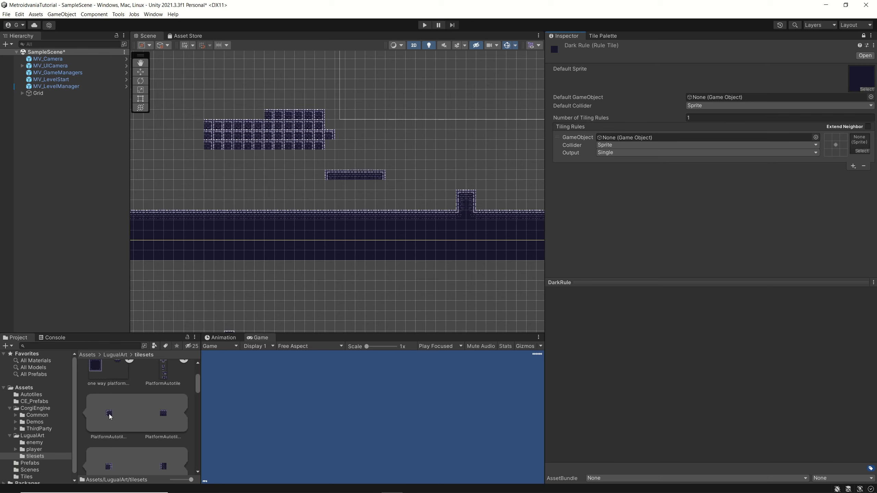
left_click_drag(109, 414, 861, 149)
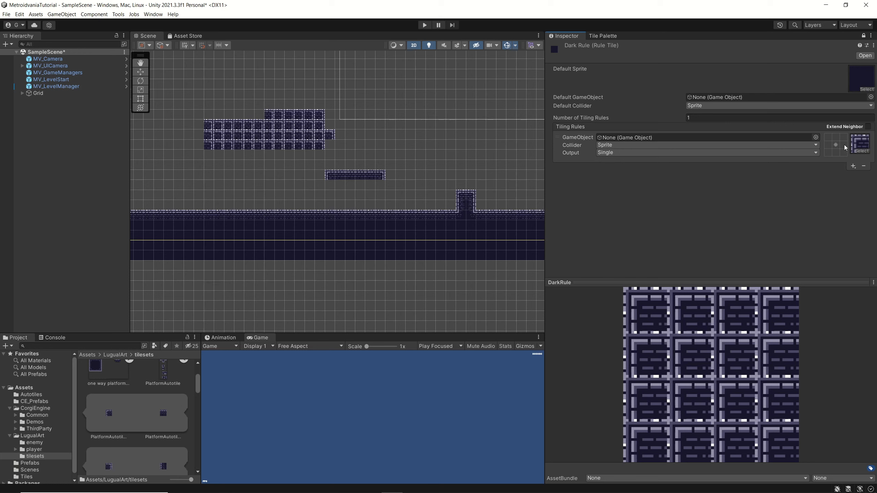
Set the first rule's neighbours: This for right, below and lower-right; Not This for upper-left, above and left.
left_click(844, 146)
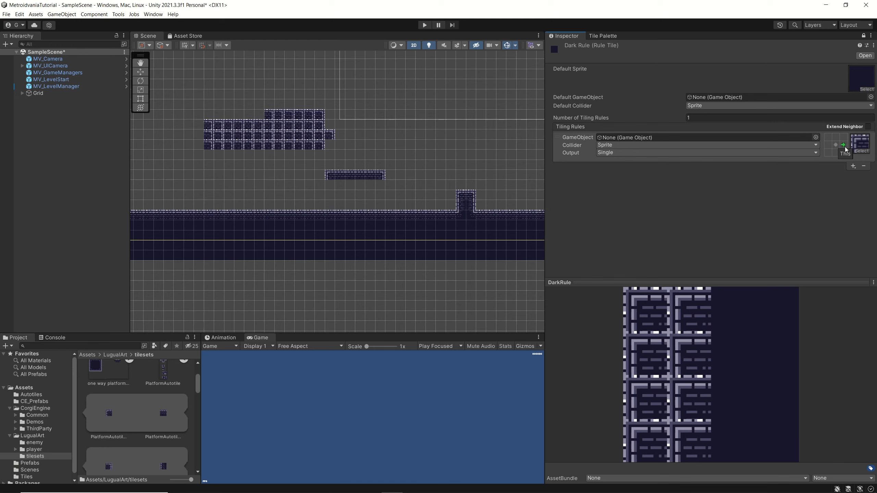
left_click(836, 153)
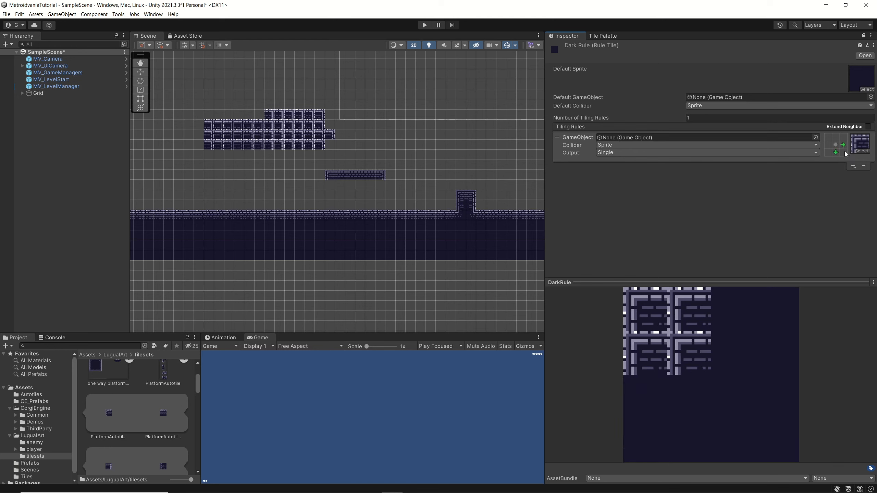
left_click(844, 153)
left_click(831, 140)
left_click(830, 138)
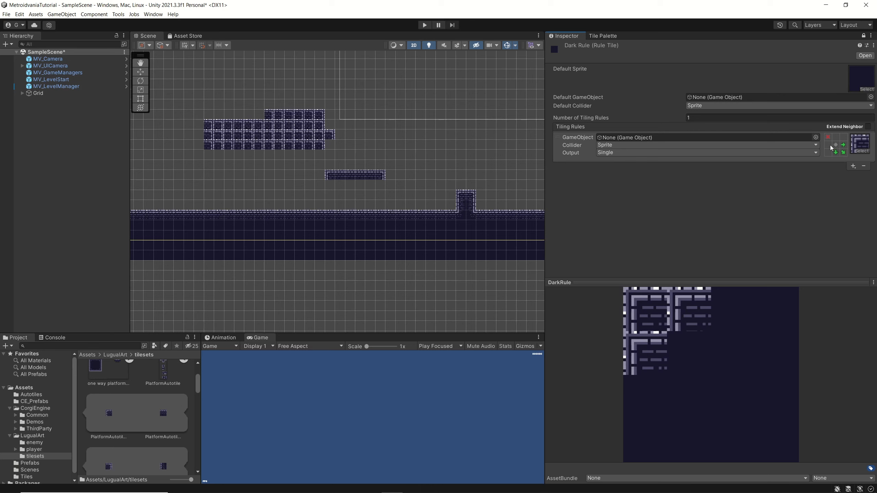
left_click(830, 147)
left_click(830, 146)
left_click(836, 138)
left_click(835, 137)
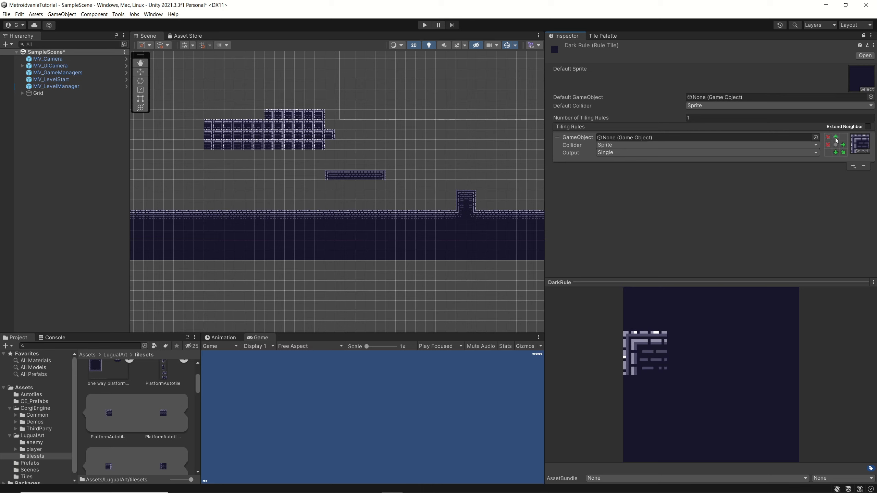
left_click(836, 153)
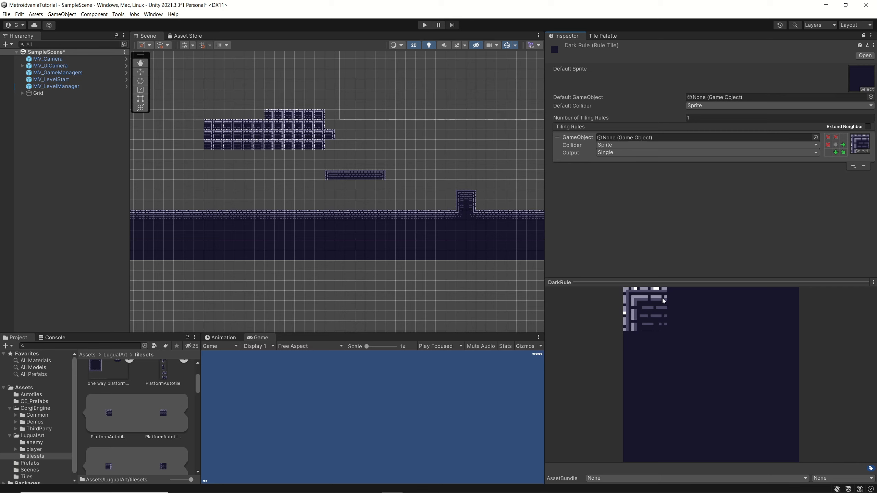
Add a second tiling rule and assign it the top-edge sprite from PlatformAutotile.
left_click(853, 166)
left_click(840, 174)
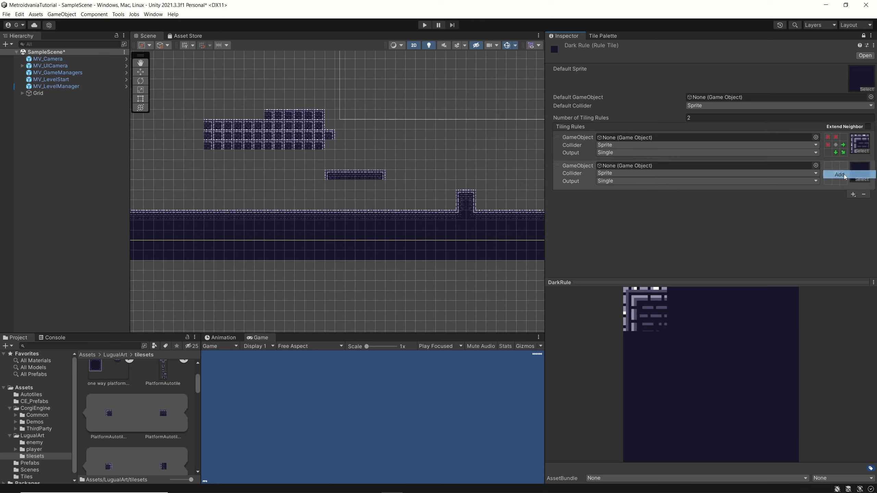
left_click_drag(165, 413, 861, 175)
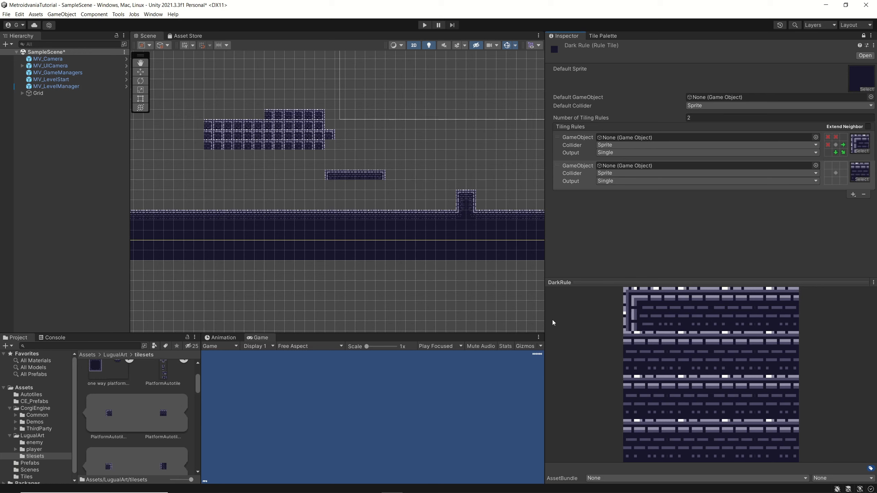
Set the second rule's neighbours: This for left, right and all three cells below; Not This for the cell directly above.
left_click(829, 174)
left_click(844, 174)
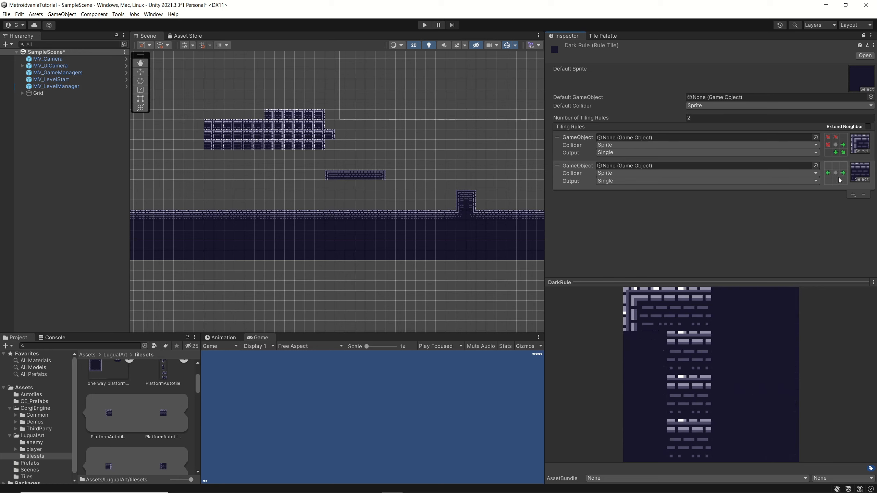
left_click(836, 182)
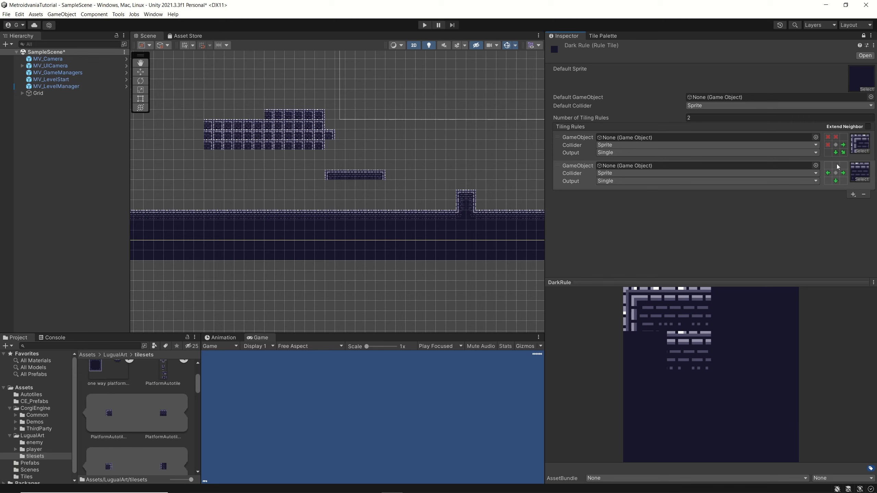
left_click(836, 166)
left_click(836, 167)
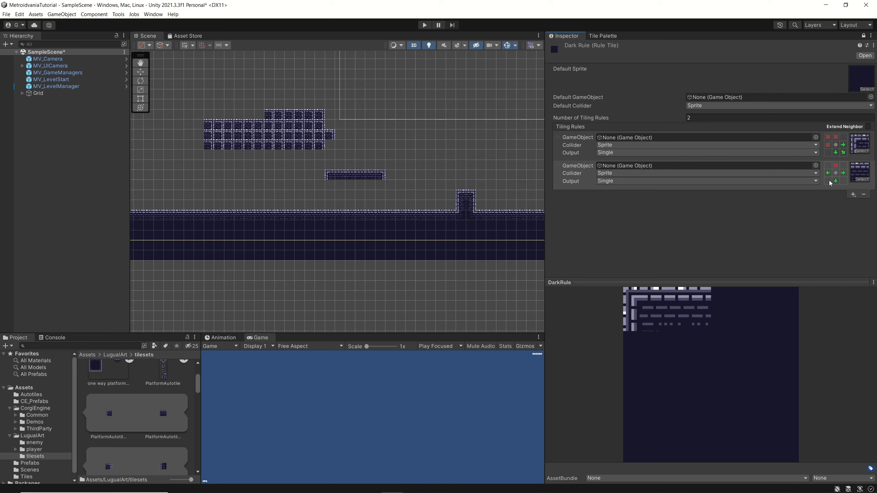
left_click(843, 181)
Add a third tiling rule and assign it the top-right corner sprite from PlatformAutotile.
left_click(853, 195)
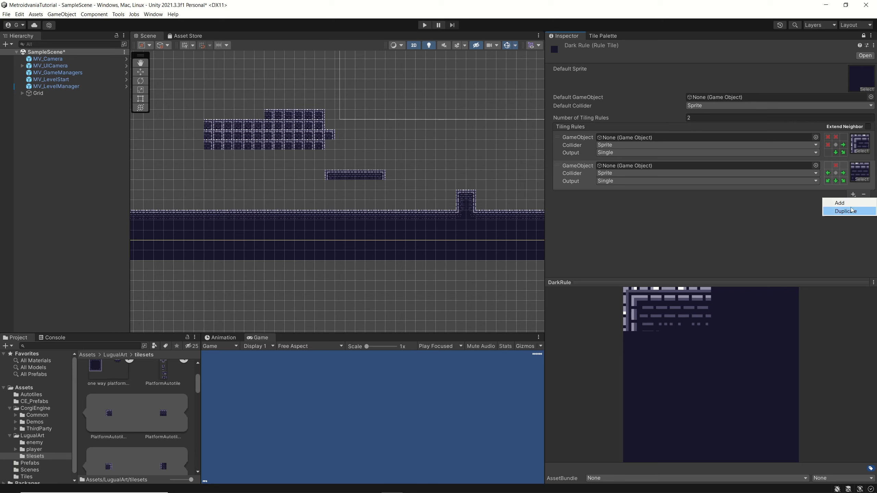
left_click(839, 202)
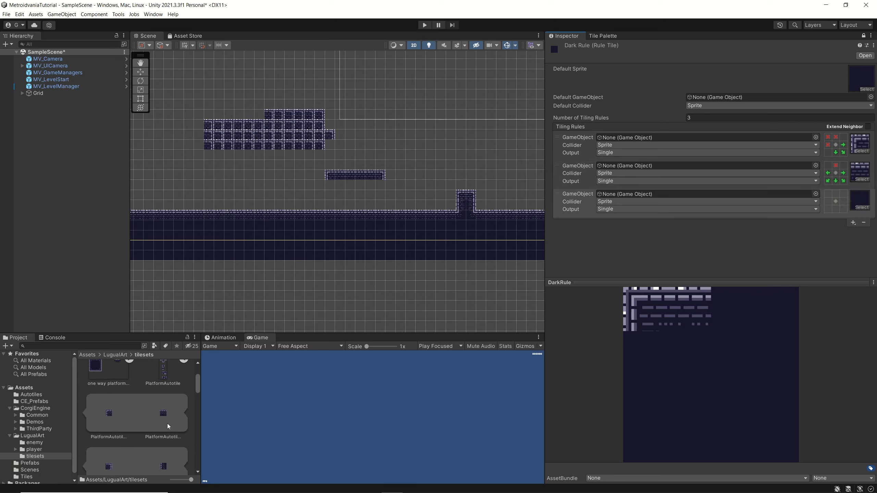
scroll(110, 466, "down", 1)
left_click(110, 465)
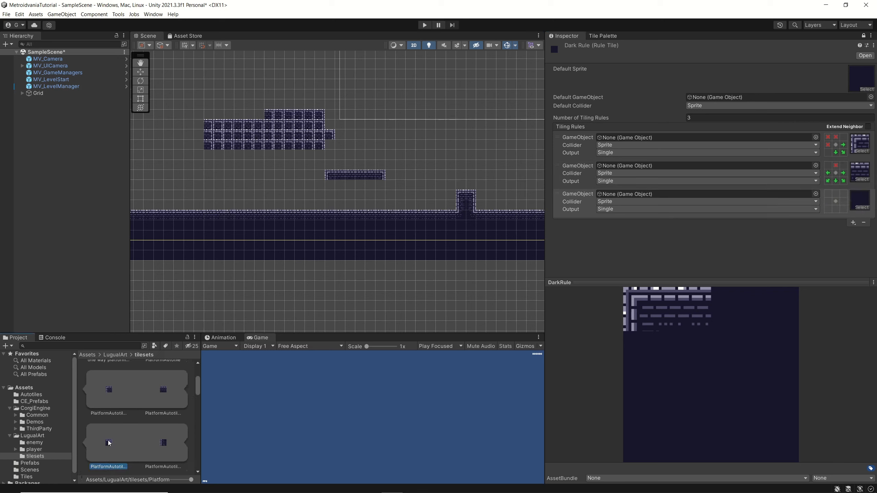
left_click_drag(109, 445, 861, 206)
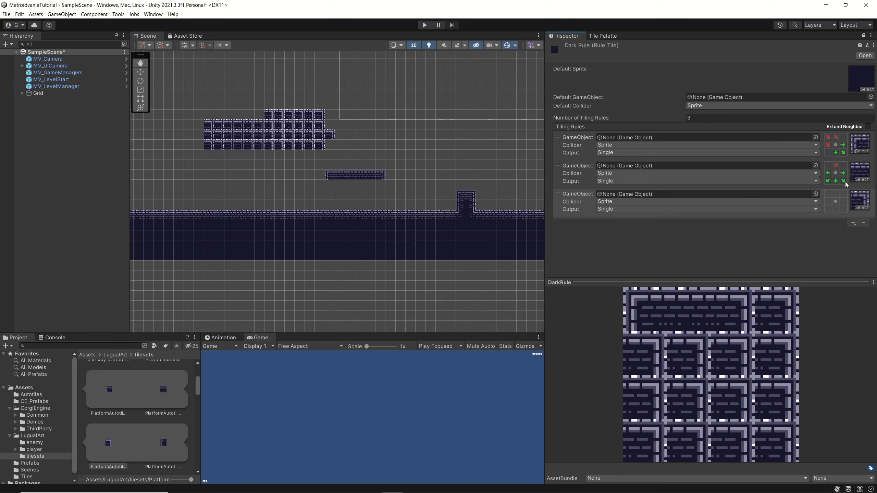
Set the third rule's neighbours: Not This for above, upper-right and right; This for left, lower-left and below.
left_click(837, 194)
left_click(837, 194)
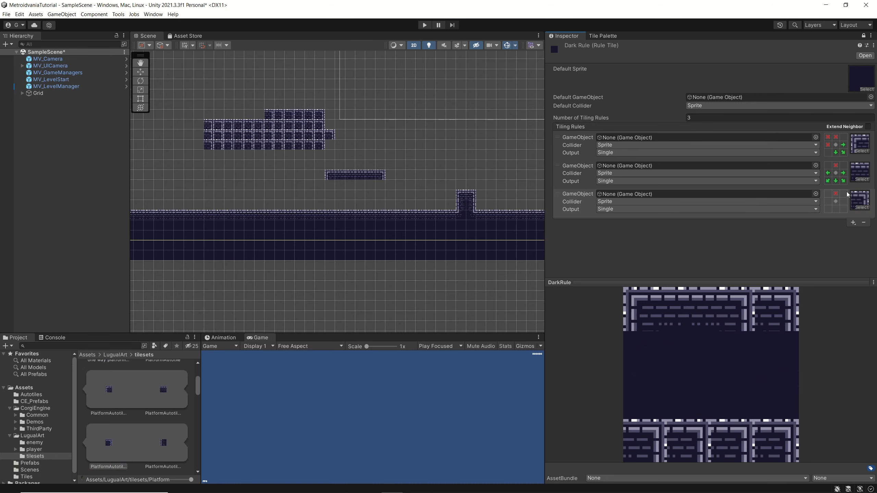
left_click(845, 192)
left_click(846, 192)
left_click(844, 202)
left_click(844, 201)
left_click(836, 209)
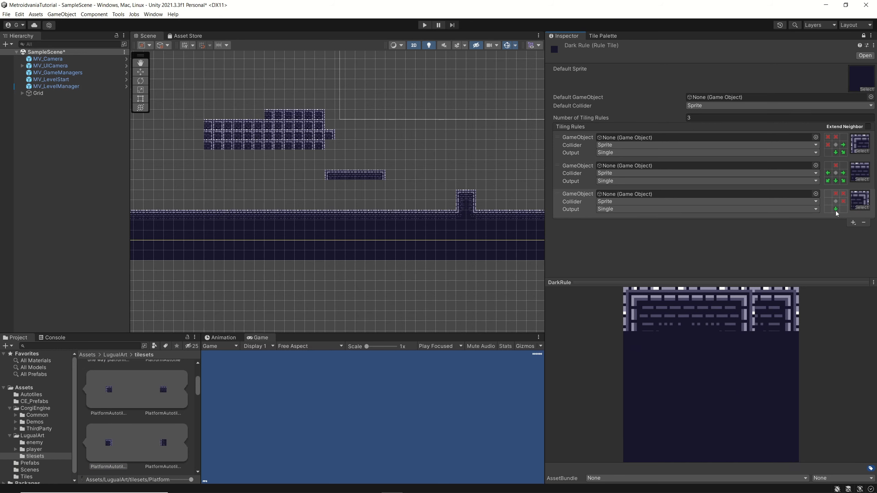
left_click(828, 209)
left_click(829, 202)
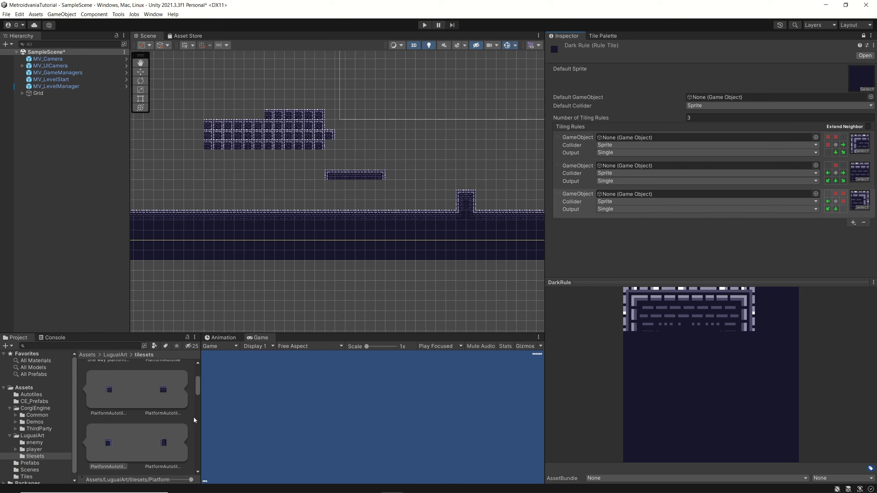
Add a fourth tiling rule with the left-edge sprite, setting This for above and below and Not This for left.
left_click(854, 222)
left_click(853, 234)
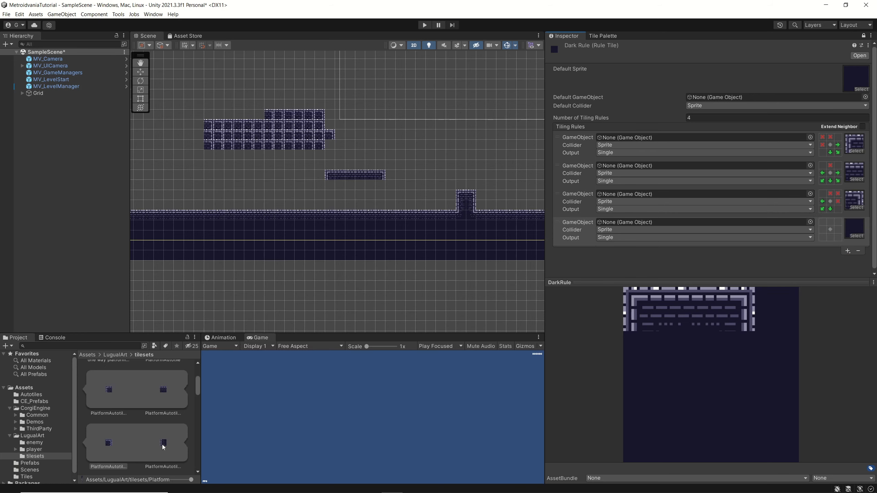
left_click_drag(163, 445, 853, 230)
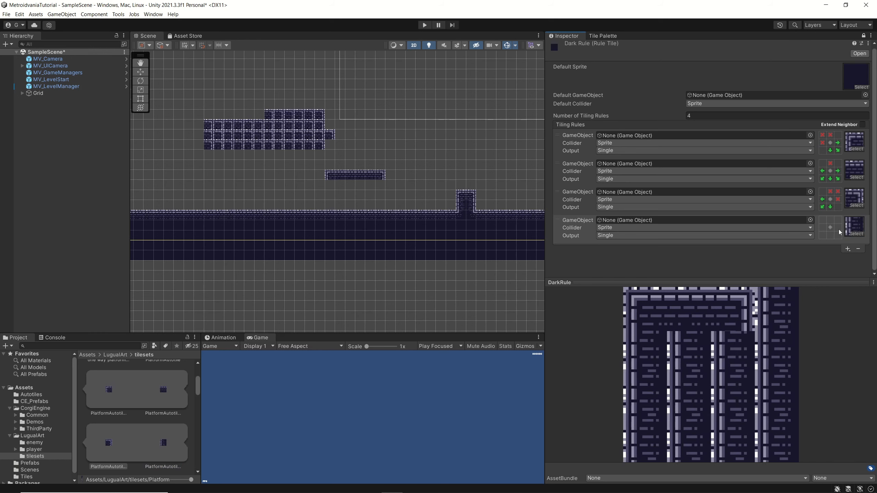
left_click(831, 219)
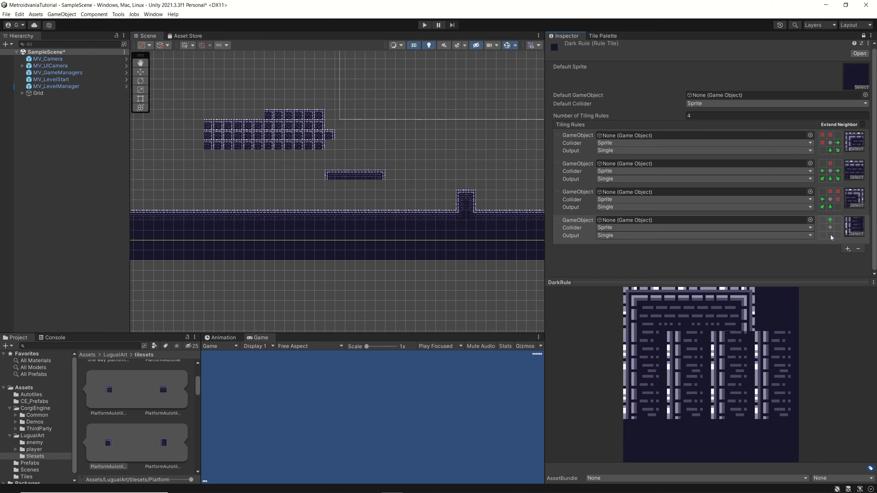
left_click(831, 236)
left_click(823, 228)
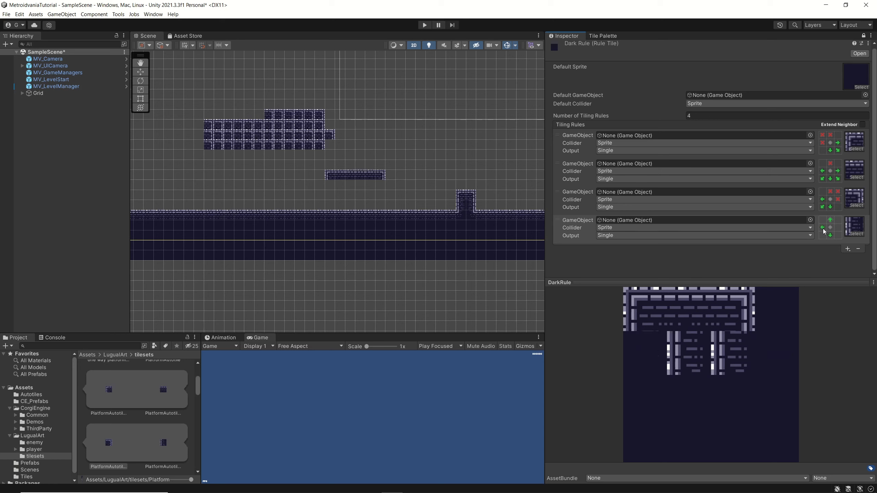
left_click(823, 228)
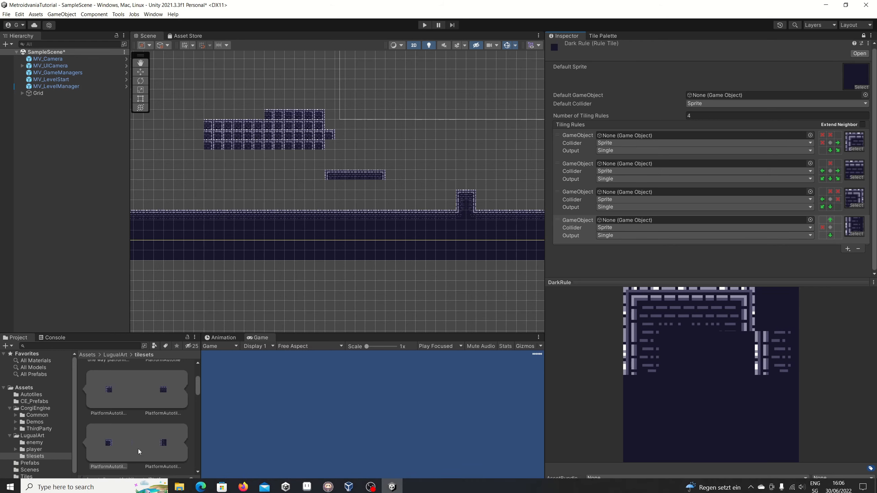
Add a fifth tiling rule to DarkRule for the plain dark centre sprite.
scroll(180, 447, "down", 1)
scroll(180, 447, "down", 1)
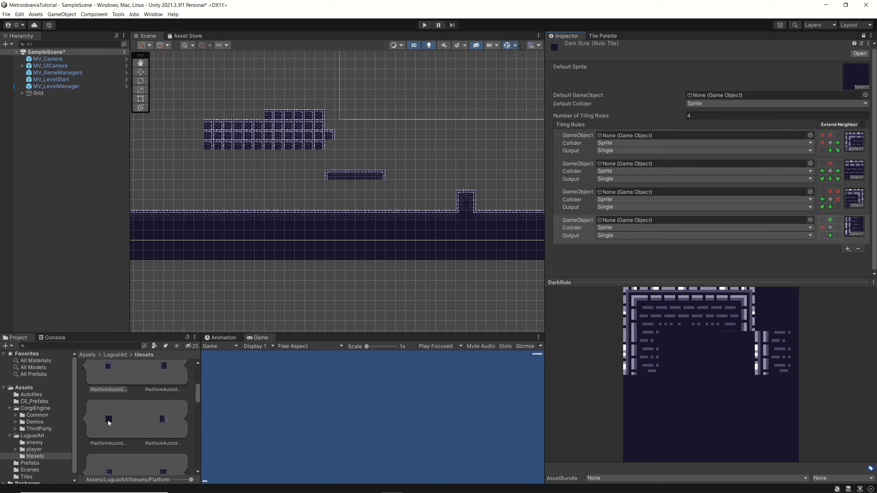
left_click_drag(109, 420, 848, 249)
left_click(847, 249)
left_click(841, 257)
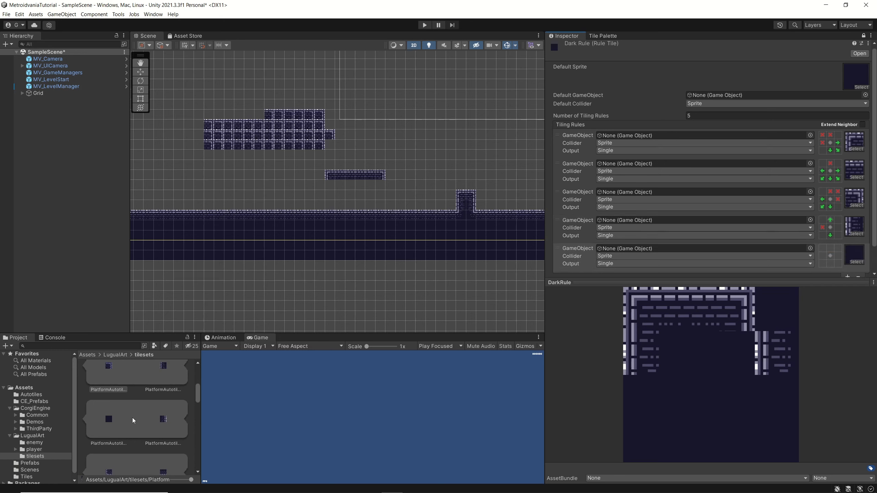
Set all eight neighbours of the fifth rule to This.
left_click(823, 248)
left_click(838, 248)
left_click(838, 255)
left_click(838, 263)
left_click(831, 263)
left_click(823, 263)
left_click(824, 256)
Add a sixth tiling rule with the right-edge sprite, and set the fourth rule's right neighbour to This.
left_click_drag(847, 281, 847, 307)
left_click(848, 277)
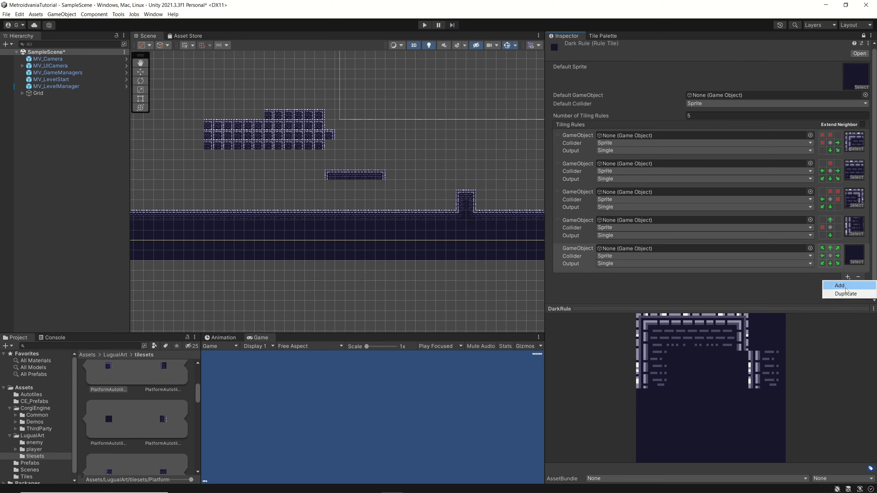
left_click(845, 286)
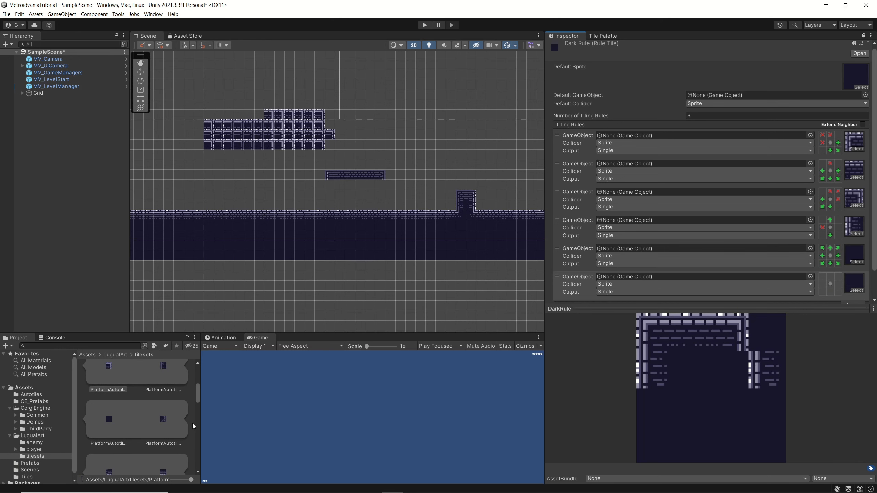
left_click_drag(164, 423, 857, 253)
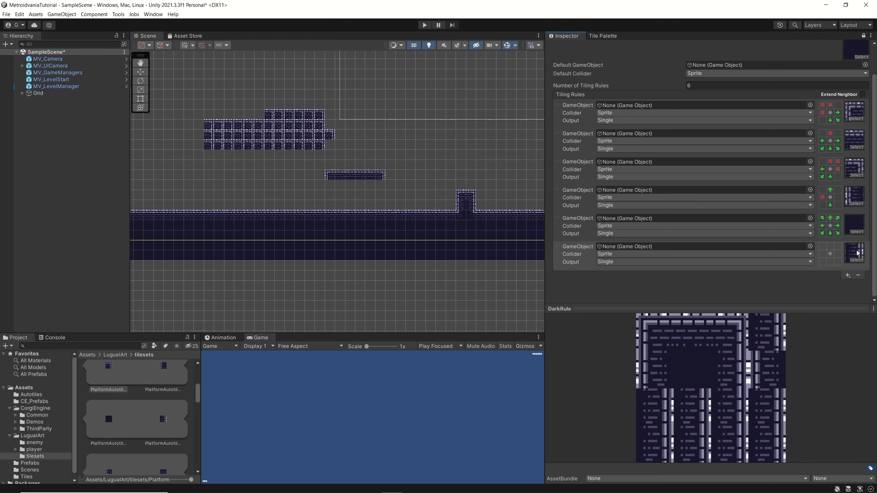
left_click(838, 197)
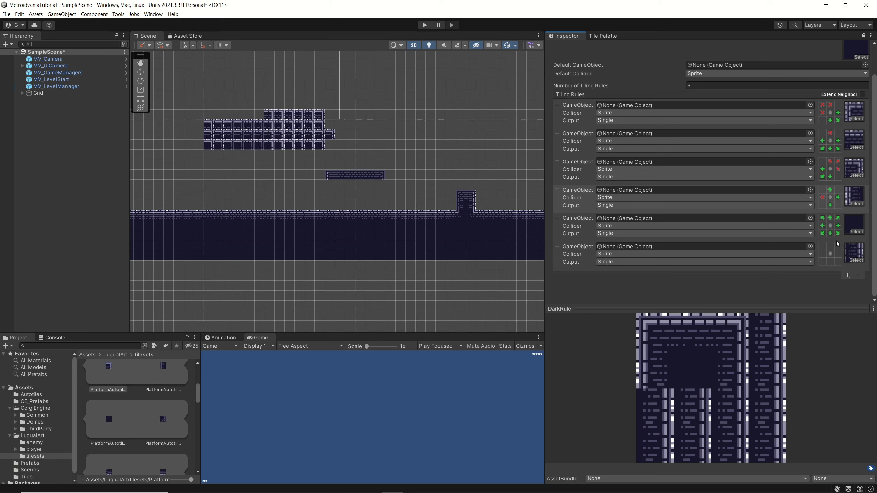
Set the sixth rule's neighbours: Not This for right; This for above, below and left.
left_click(838, 255)
left_click(838, 255)
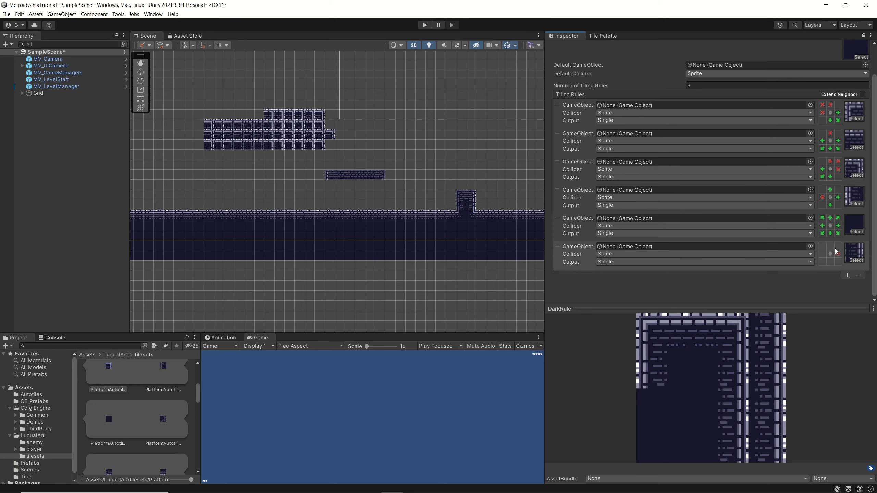
left_click(831, 247)
left_click(829, 260)
left_click(826, 255)
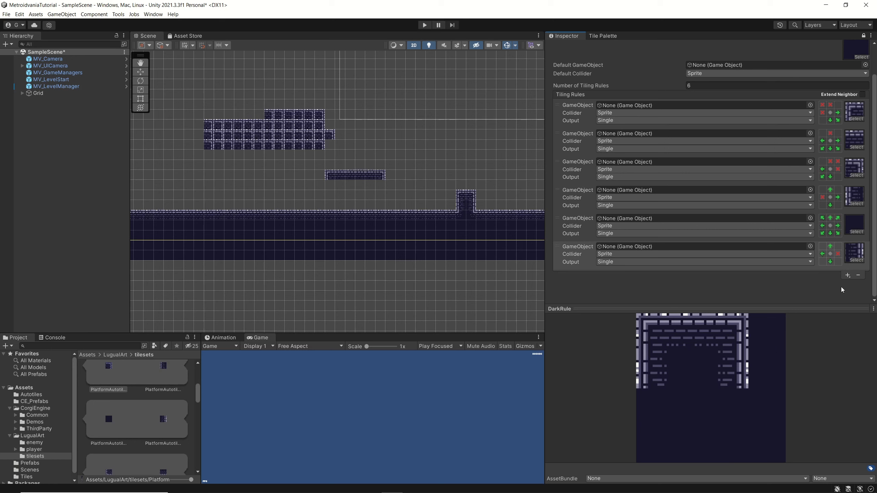
left_click(823, 246)
left_click(823, 261)
left_click(823, 260)
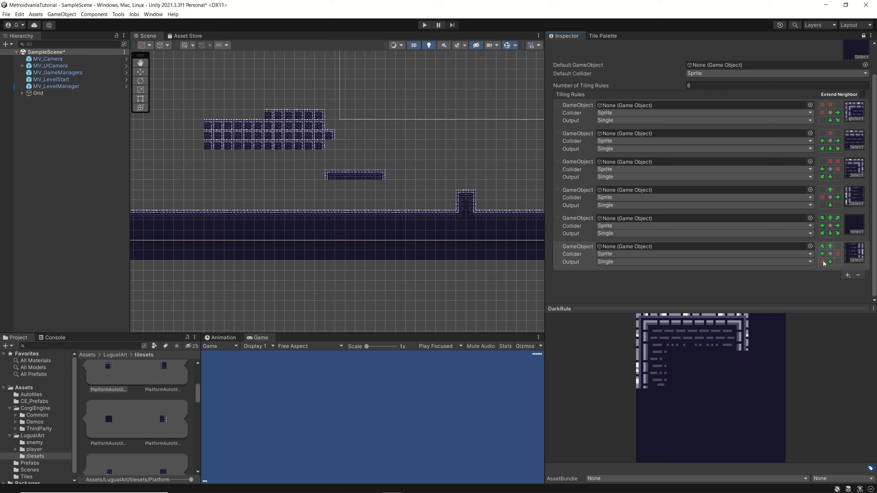
left_click(823, 247)
left_click(823, 247)
left_click(823, 261)
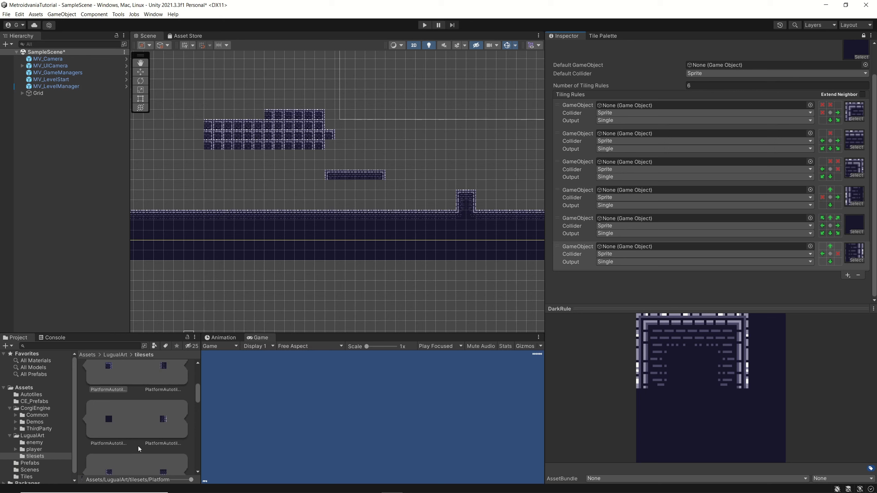
Add a seventh tiling rule and assign it the bottom-left corner sprite from PlatformAutotile.
left_click(848, 275)
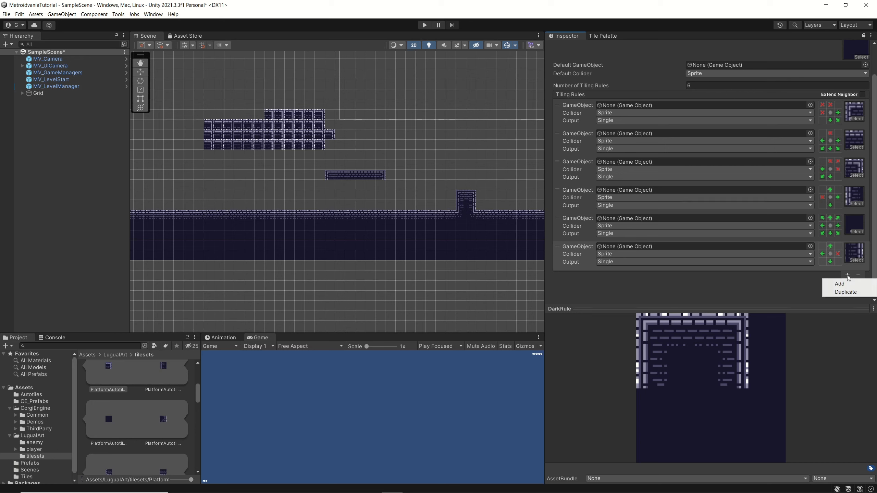
left_click(838, 285)
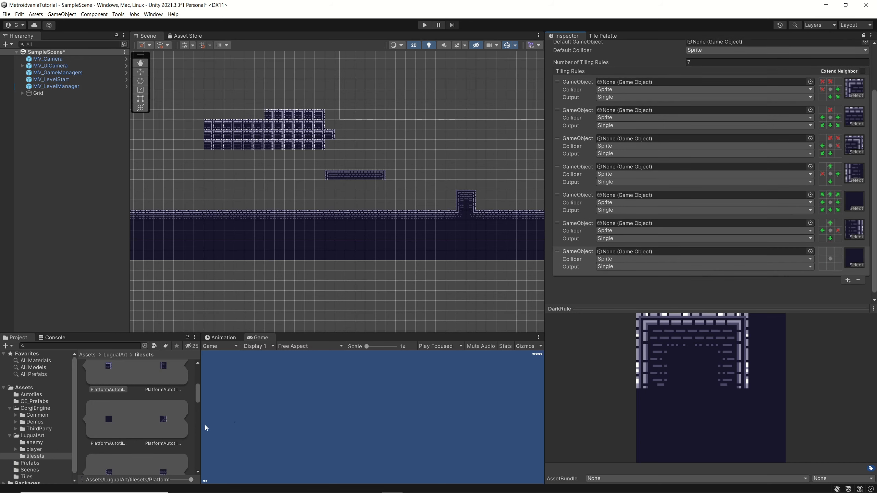
scroll(116, 453, "down", 1)
left_click_drag(111, 445, 851, 257)
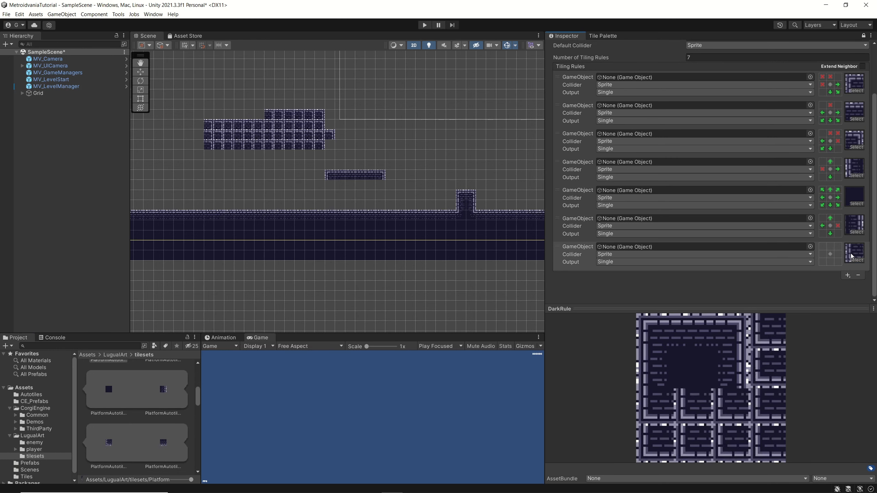
Set the seventh rule's neighbours: Not This for left, lower-left and below; This for right, above and upper-right.
left_click(821, 256)
left_click(821, 256)
left_click(823, 262)
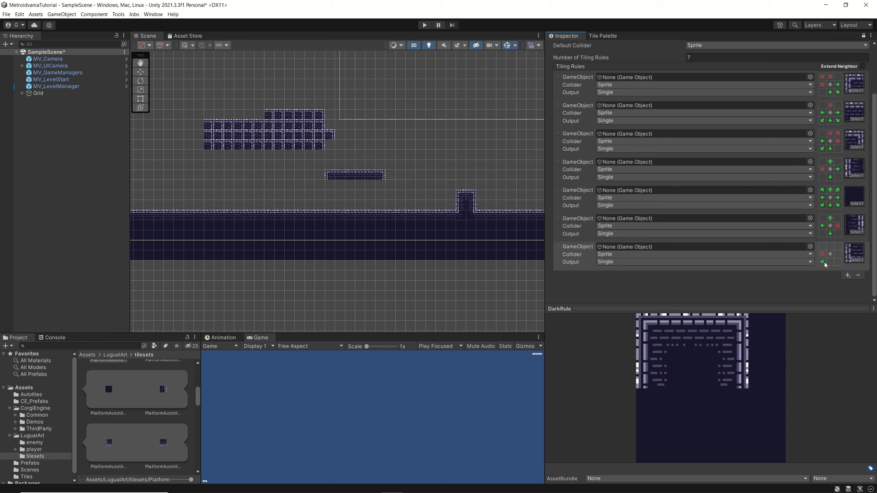
left_click(823, 262)
left_click(829, 262)
left_click(830, 262)
left_click(838, 254)
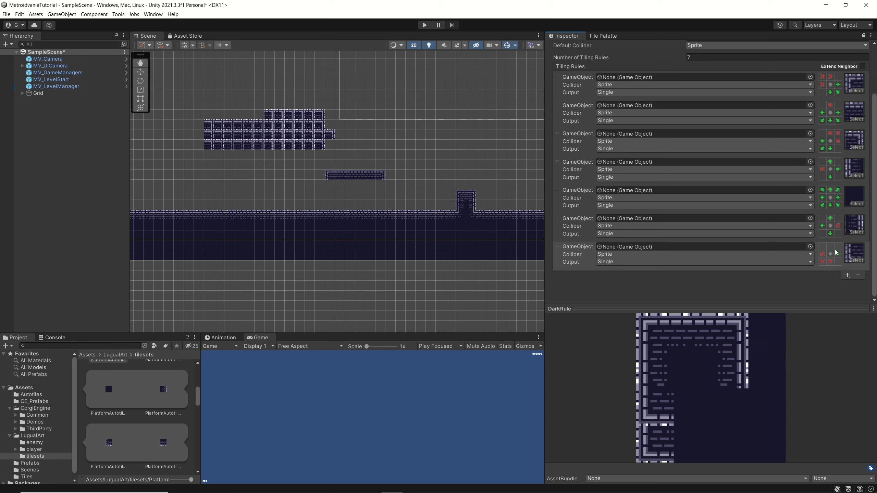
left_click(830, 247)
left_click(838, 246)
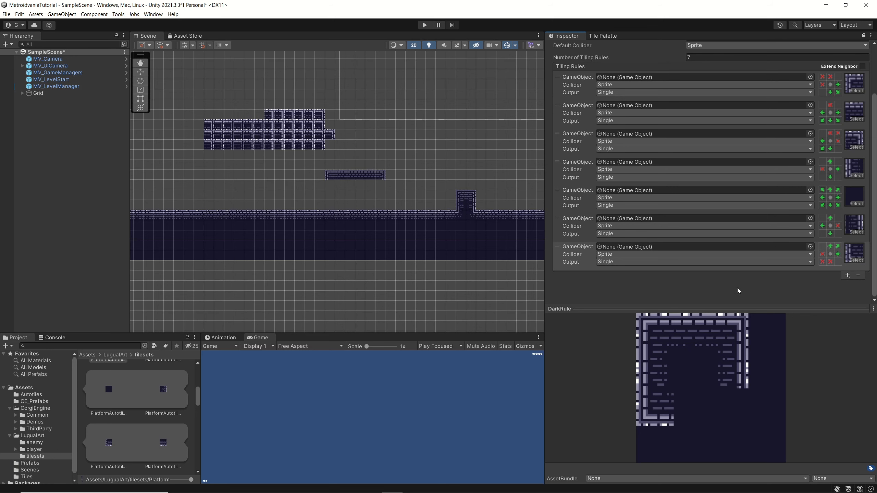
Add an eighth tiling rule and assign it the bottom-edge sprite from PlatformAutotile.
left_click(847, 276)
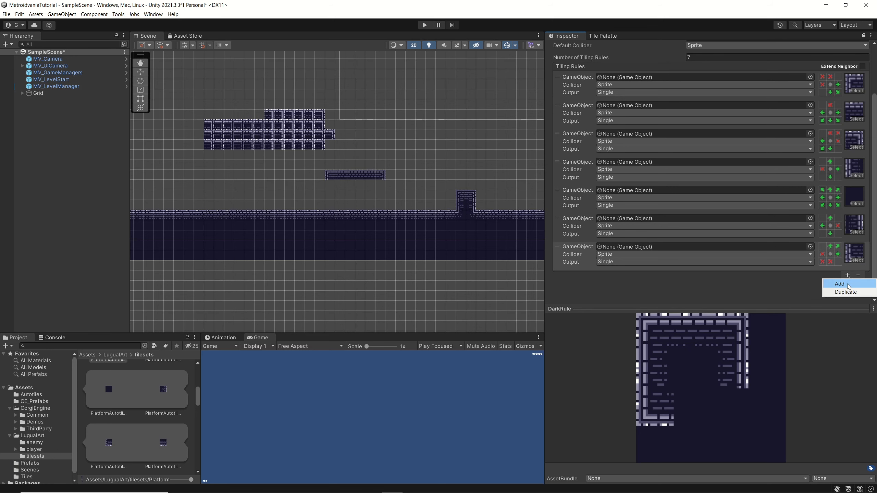
left_click(843, 282)
scroll(352, 318, "down", 1)
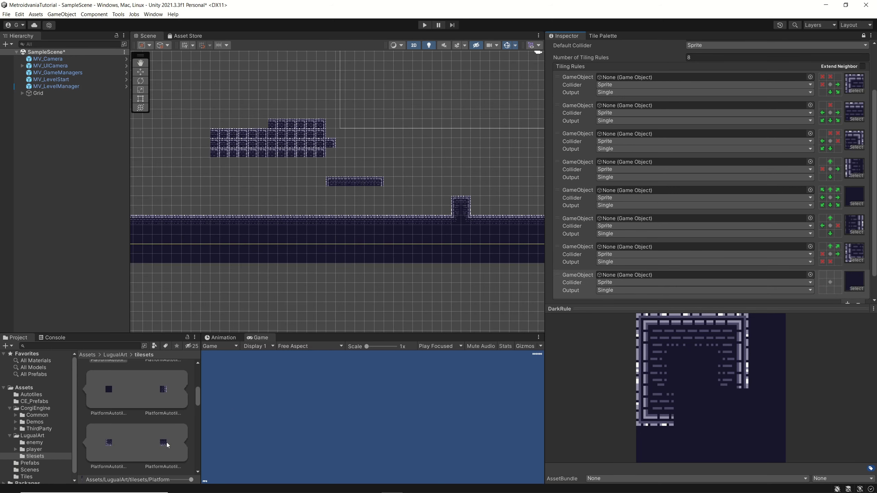
left_click_drag(163, 442, 855, 254)
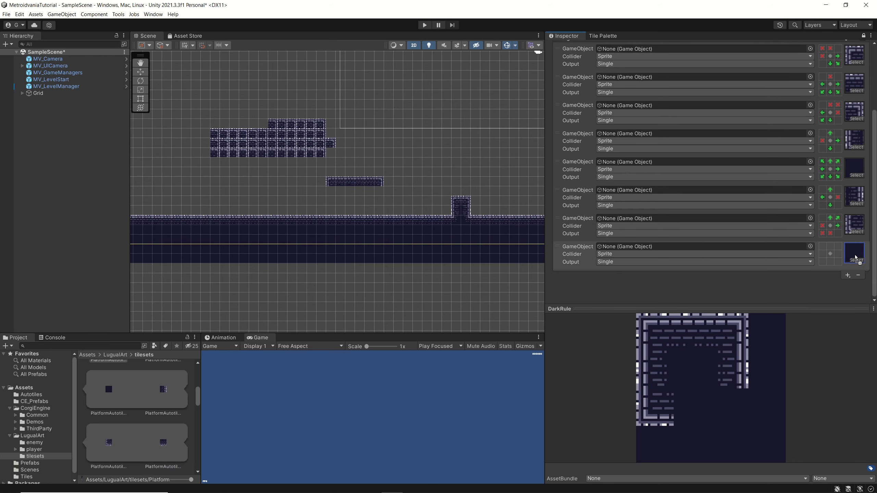
Set the eighth rule's neighbours: This for left, right and above; Not This for below.
left_click(822, 254)
left_click(837, 254)
left_click(831, 261)
left_click(830, 262)
left_click(830, 246)
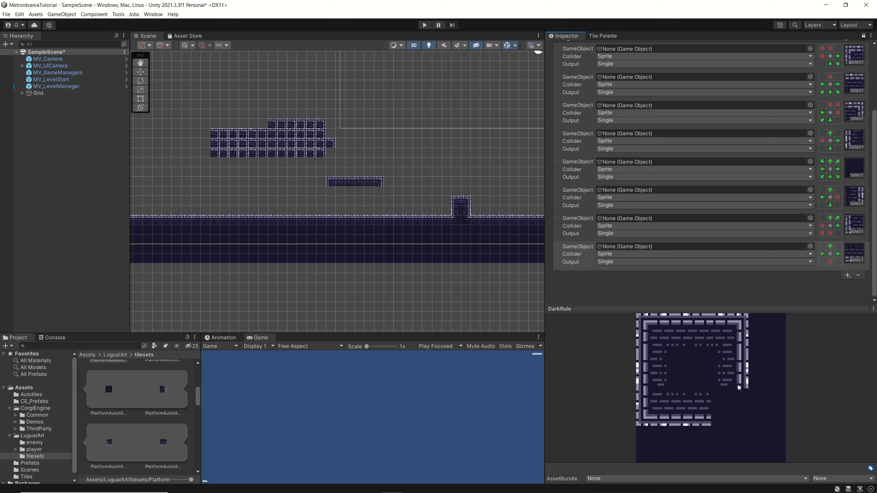
Add a ninth tiling rule and assign it the bottom-right corner sprite from PlatformAutotile.
scroll(137, 434, "down", 2)
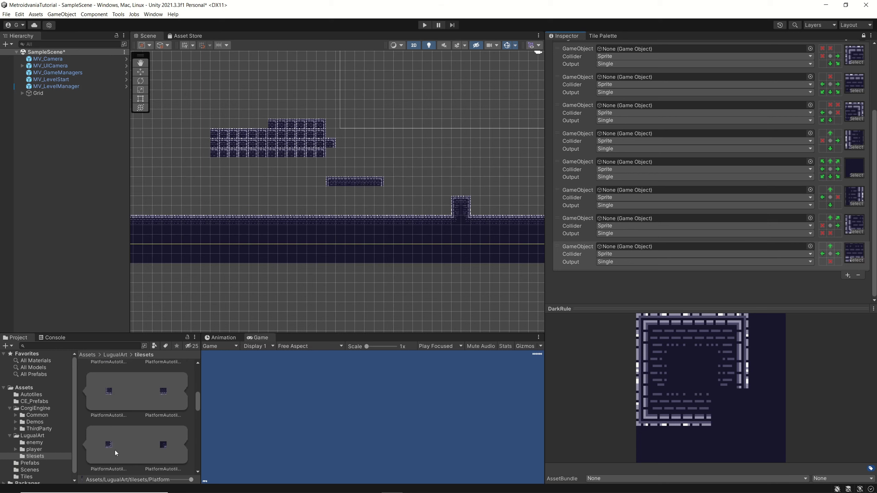
left_click(847, 275)
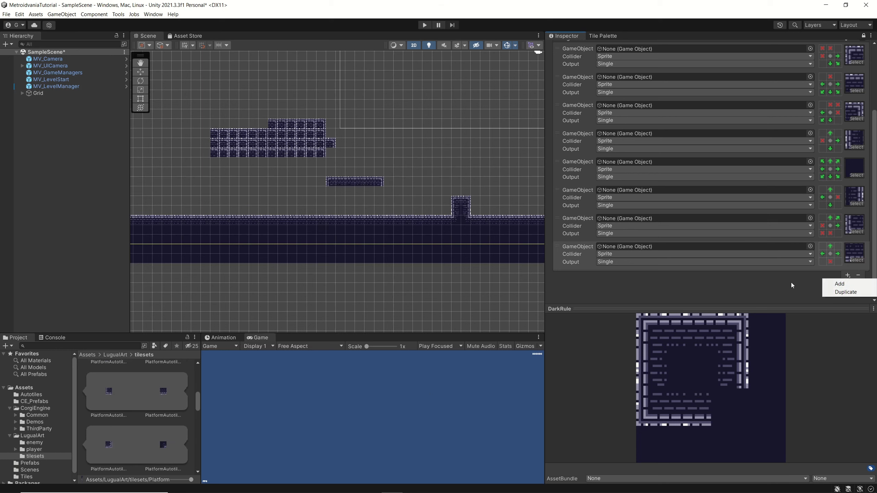
left_click(839, 284)
left_click_drag(92, 452, 849, 262)
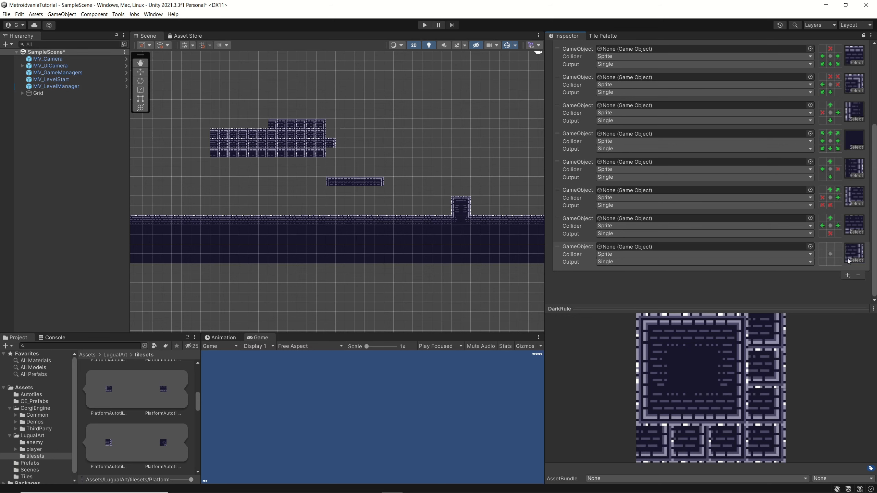
Set the ninth rule's neighbours: Not This for right, lower-right and below; This for left, upper-left and above.
left_click(838, 255)
left_click(838, 254)
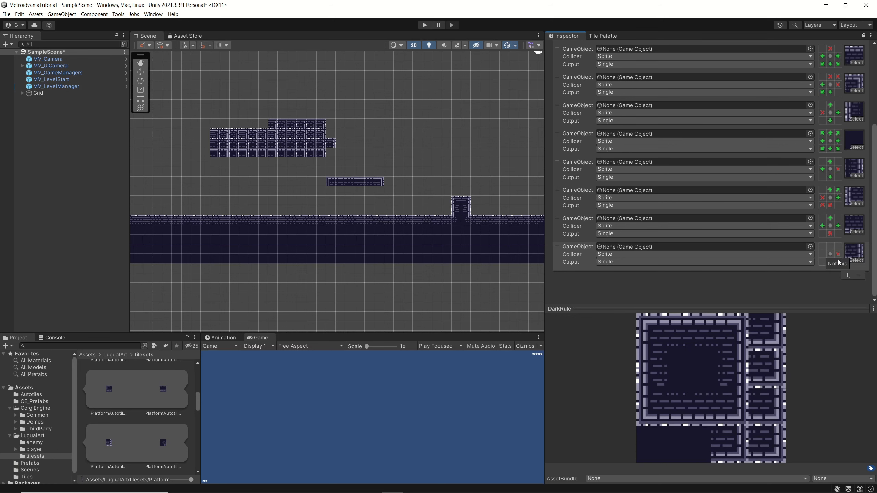
left_click(838, 262)
left_click(838, 262)
left_click(830, 262)
left_click(831, 262)
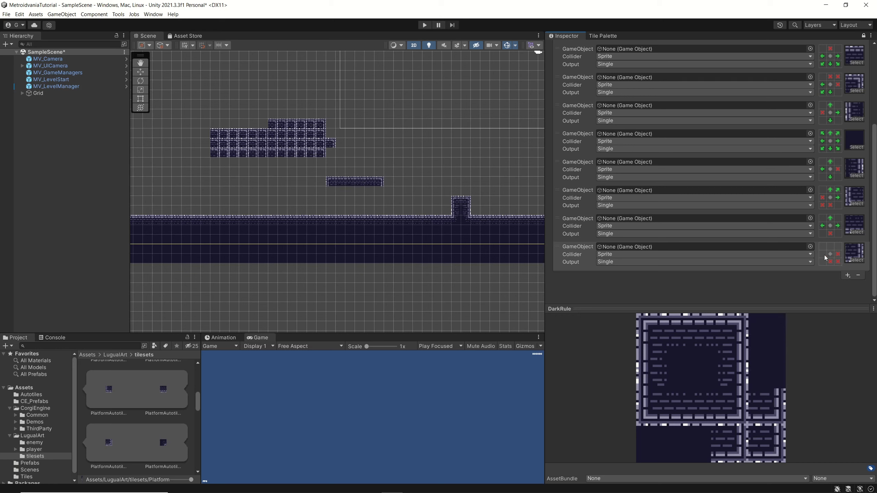
left_click(823, 254)
left_click(823, 247)
left_click(831, 247)
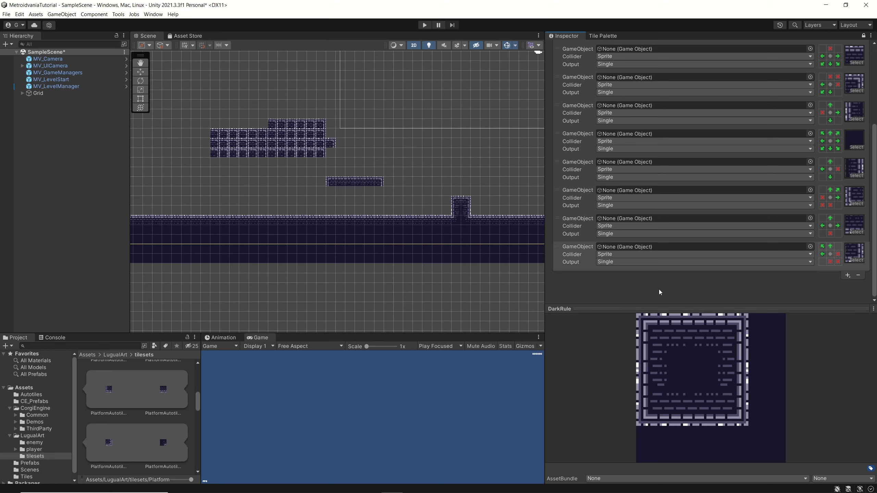
Save the scene and unlock the Inspector from the DarkRule asset.
scroll(659, 292, "up", 4)
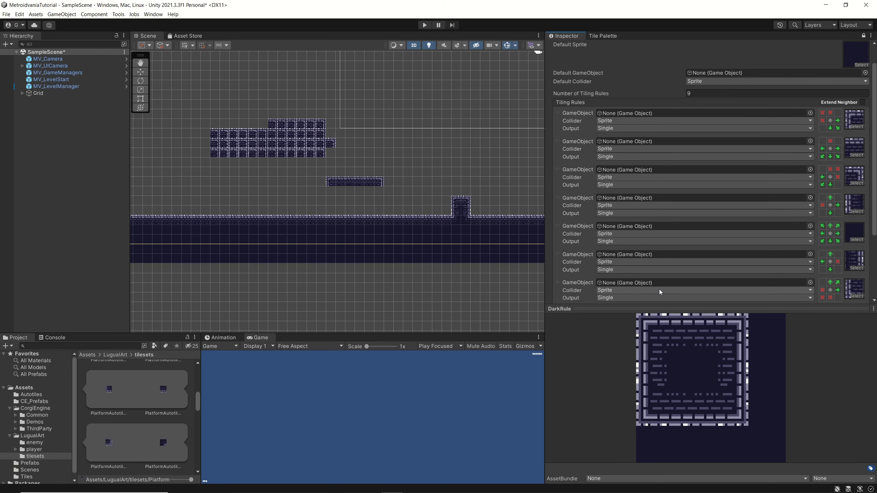
key("ctrl+s")
scroll(869, 48, "up", 2)
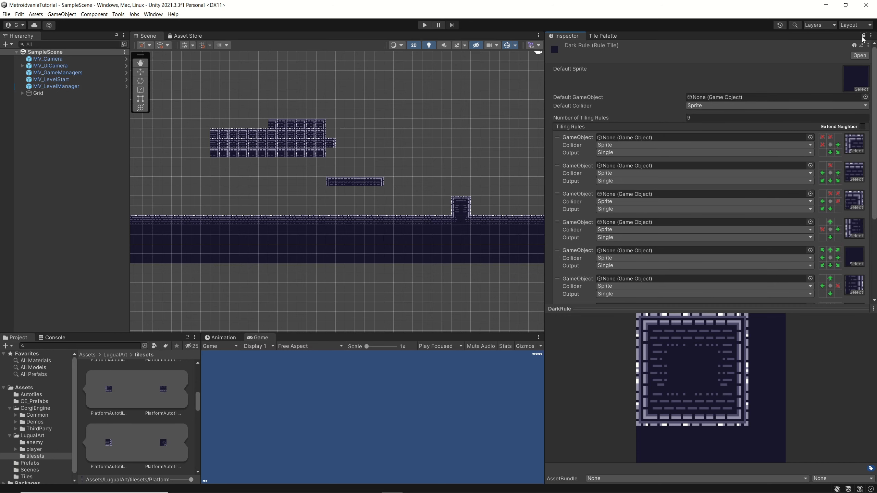
left_click(863, 36)
Add the DarkRule tile from the Autotiles folder to an empty cell of the DarkLevel tile palette.
scroll(34, 446, "down", 1)
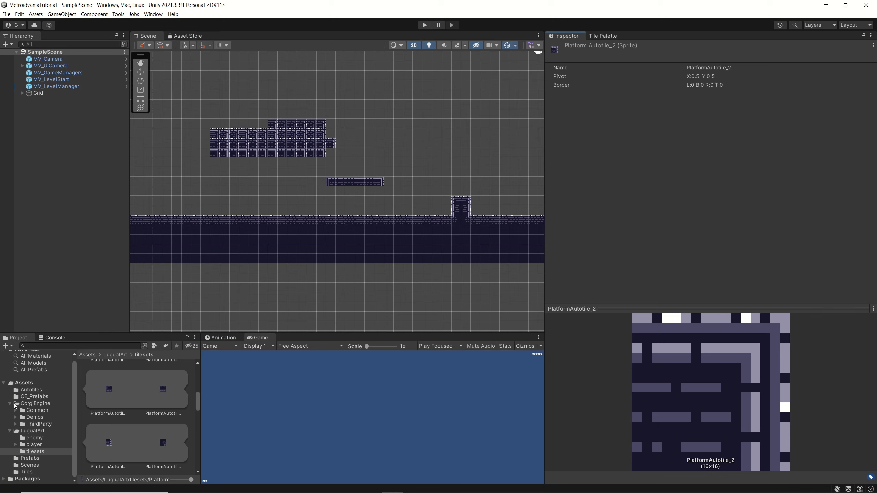
scroll(15, 406, "up", 1)
left_click(9, 408)
left_click(26, 396)
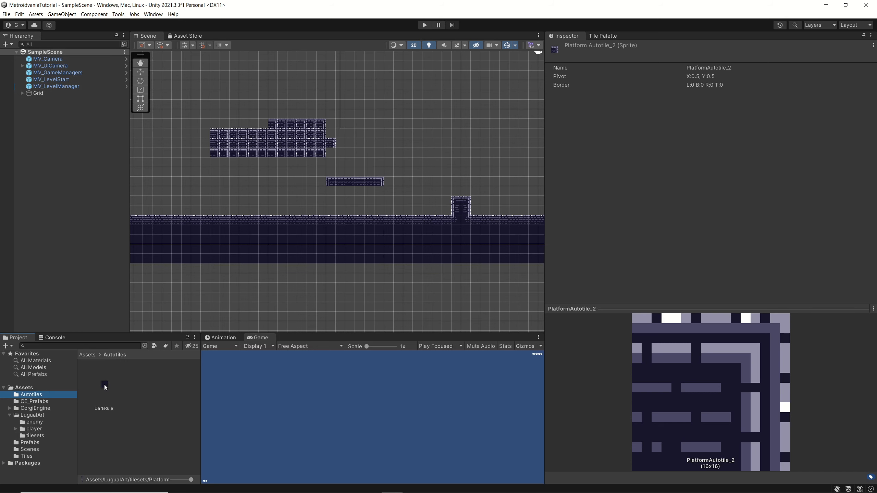
left_click(604, 34)
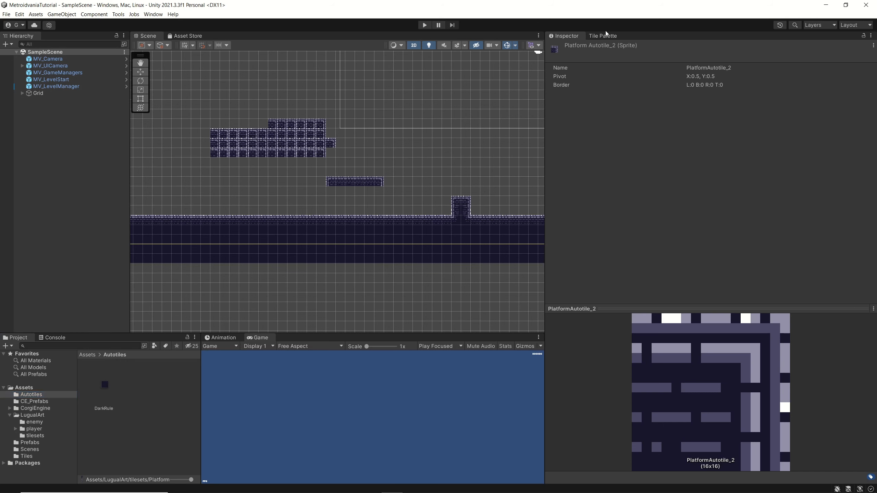
scroll(683, 170, "down", 2)
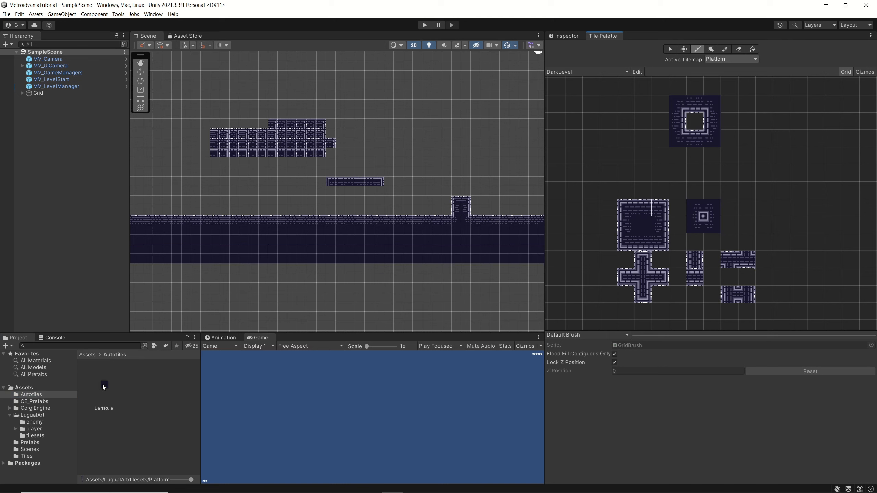
left_click_drag(104, 386, 613, 118)
left_click(608, 121)
Paint a 3-by-3 block of DarkRule tiles on the Platform tilemap in the empty area above the existing platforms.
left_click(698, 50)
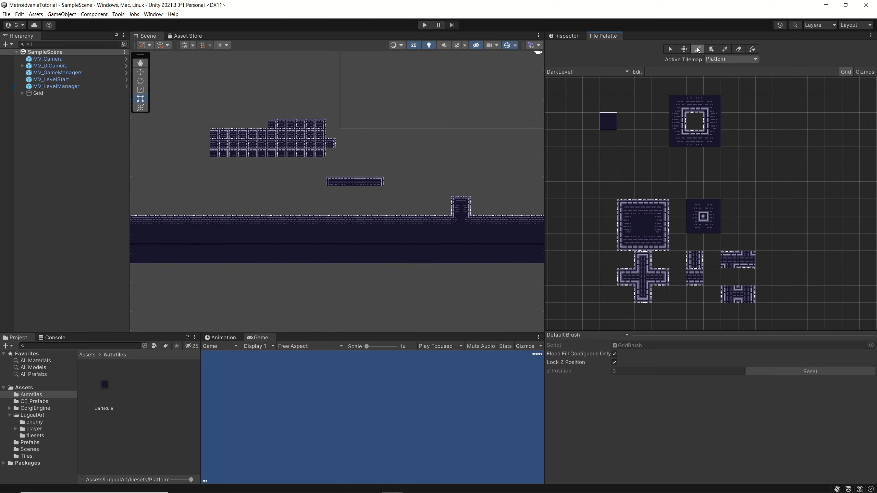
left_click(696, 48)
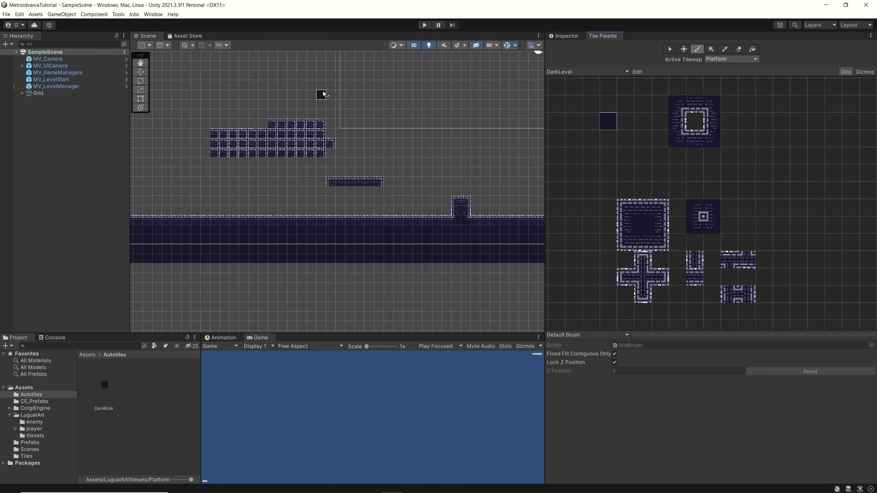
left_click(379, 85)
left_click(389, 85)
left_click_drag(389, 85, 393, 95)
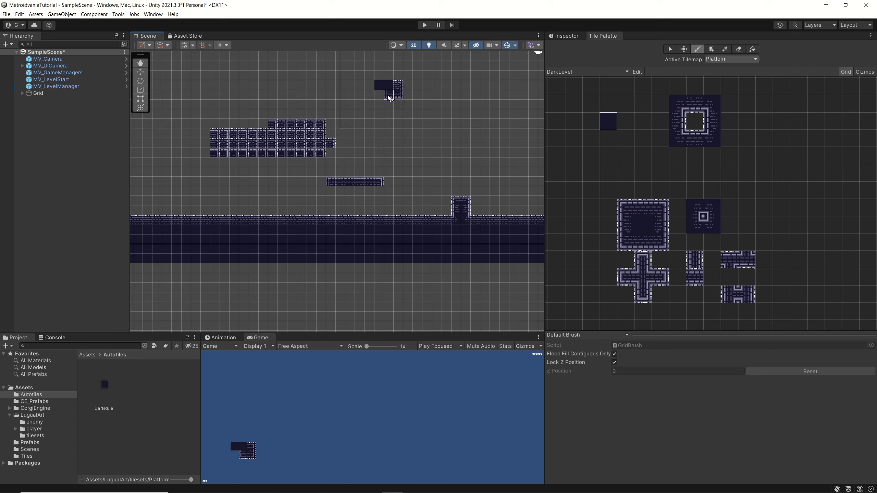
left_click(378, 96)
mouse_move(379, 97)
left_mouse_down()
mouse_move(398, 106)
mouse_move(392, 120)
left_mouse_up()
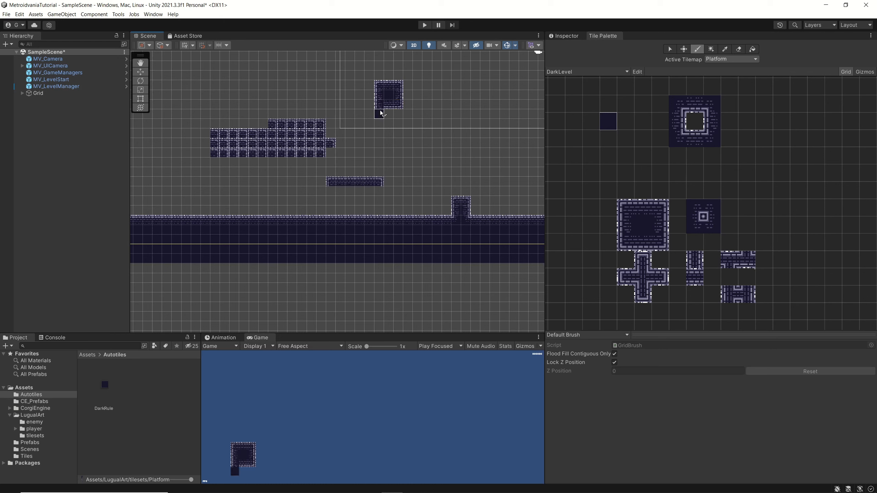
Widen the base of the painted DarkRule block on both sides to form a stepped mound.
left_click(369, 105)
mouse_move(369, 118)
left_mouse_down()
mouse_move(415, 112)
mouse_move(406, 108)
left_mouse_up()
left_click(408, 96)
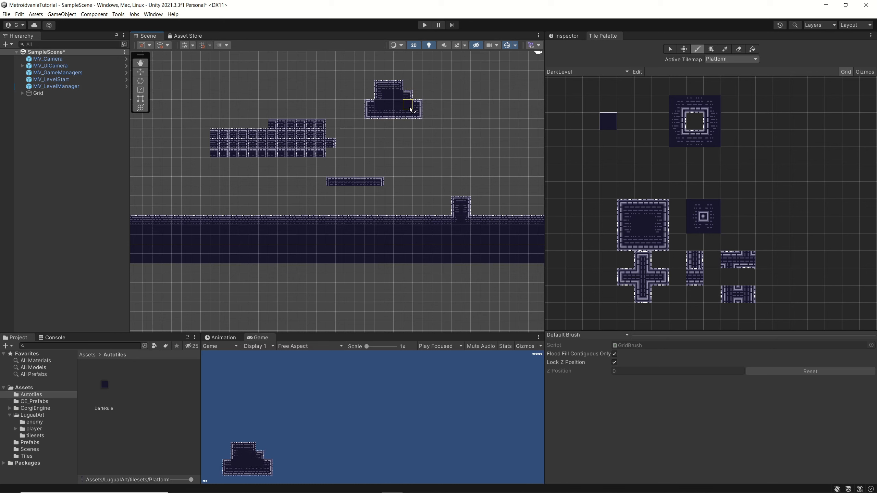
left_click(370, 96)
left_click(360, 106)
left_click(363, 115)
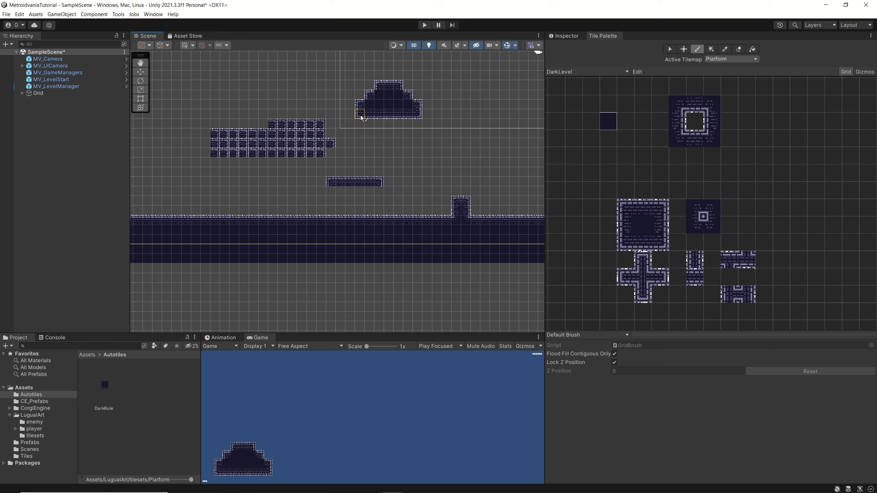
Extend the mound with a thin vertical column, a lower slab, a connecting loop and a T-shaped structure above it.
left_click_drag(361, 115, 359, 135)
mouse_move(397, 161)
left_mouse_down()
mouse_move(427, 155)
mouse_move(368, 153)
left_mouse_up()
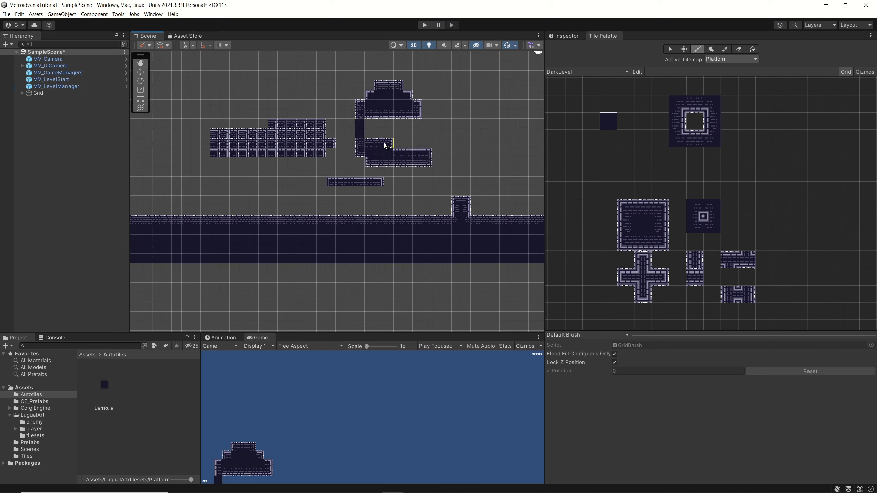
mouse_move(427, 146)
left_mouse_down()
mouse_move(478, 131)
mouse_move(466, 115)
mouse_move(431, 116)
mouse_move(446, 114)
mouse_move(451, 89)
mouse_move(428, 69)
mouse_move(437, 57)
mouse_move(464, 58)
mouse_move(447, 69)
left_mouse_up()
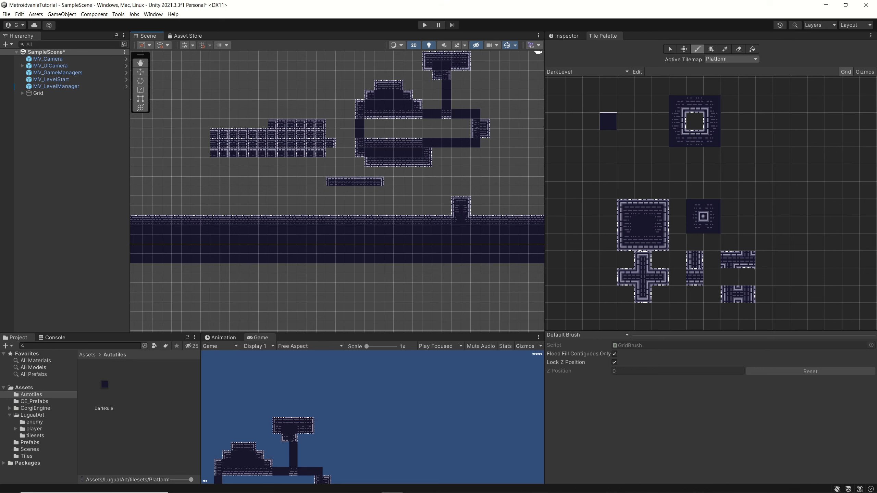
Open the DarkRule asset for editing and bring up the inner-corner PlatformAutotile sprites in the tilesets folder.
left_click(105, 385)
left_click(574, 36)
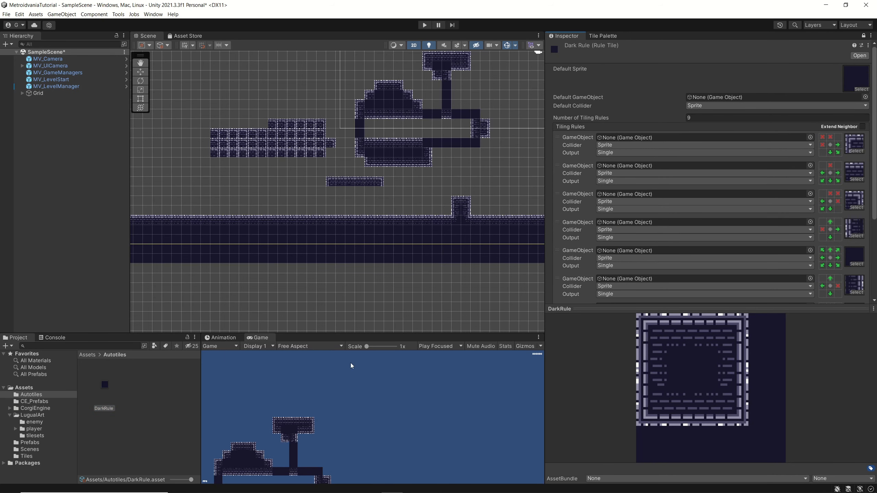
left_click(37, 436)
scroll(159, 442, "down", 5)
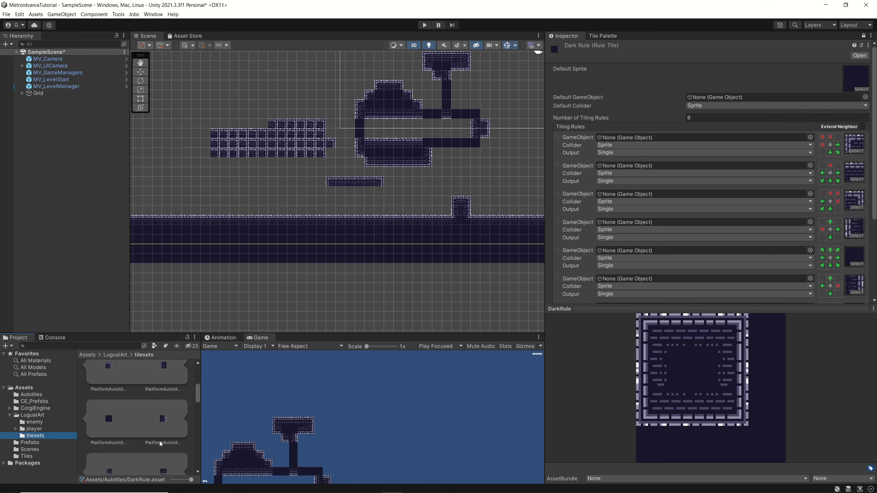
scroll(159, 442, "down", 2)
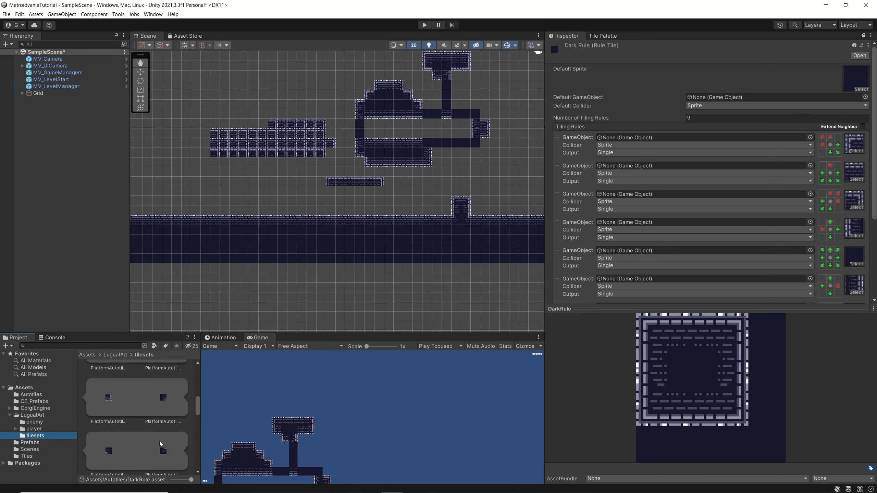
scroll(700, 287, "down", 3)
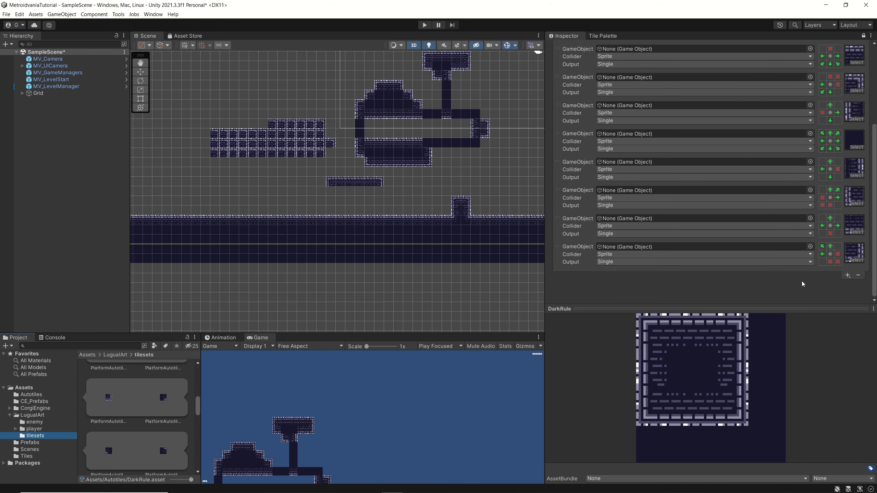
Add a tenth tiling rule and assign it the PlatformAutotile inner-corner sprite with its notch at the lower right.
left_click(847, 276)
scroll(734, 294, "down", 2)
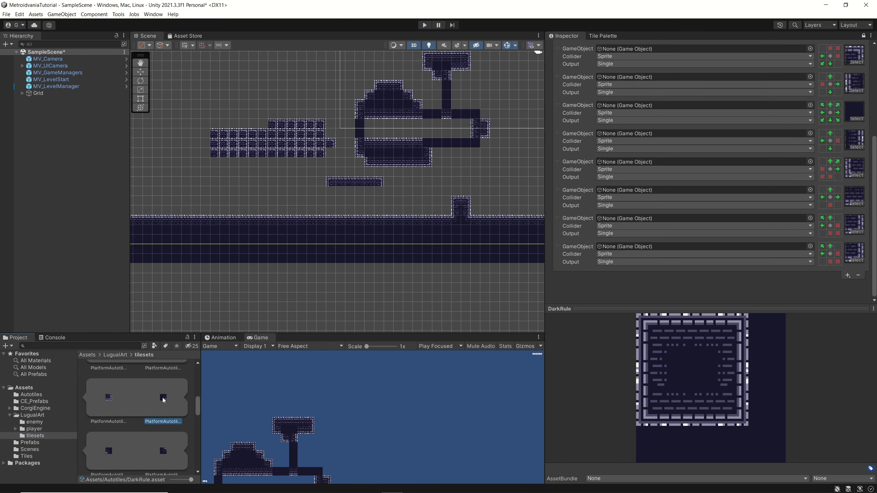
left_click_drag(167, 399, 854, 258)
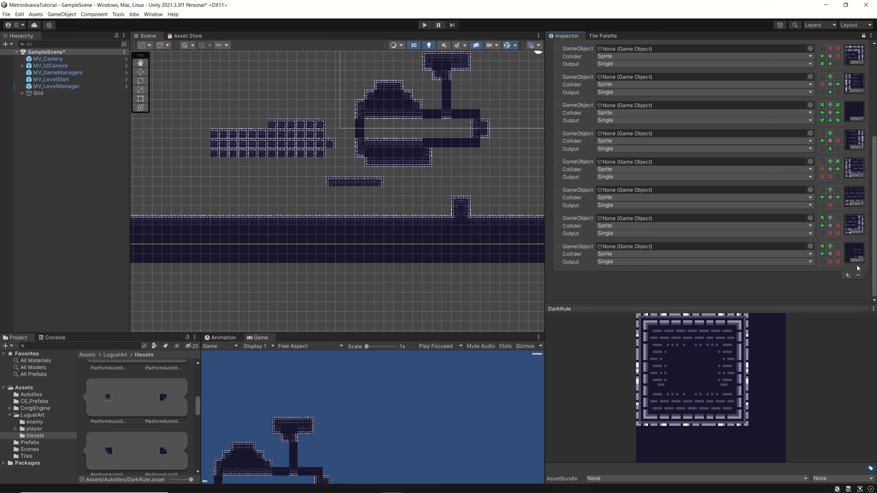
Clear all the neighbour conditions carried over into the tenth rule.
left_click(838, 254)
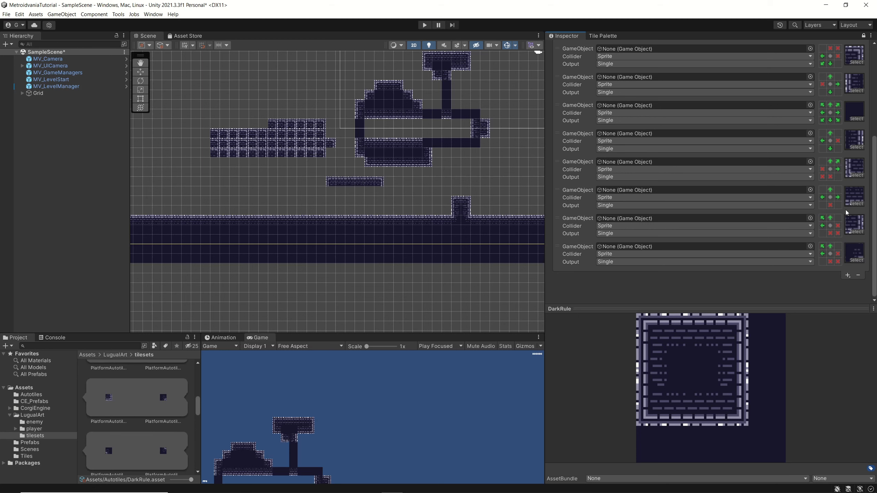
left_click(830, 262)
left_click(823, 254)
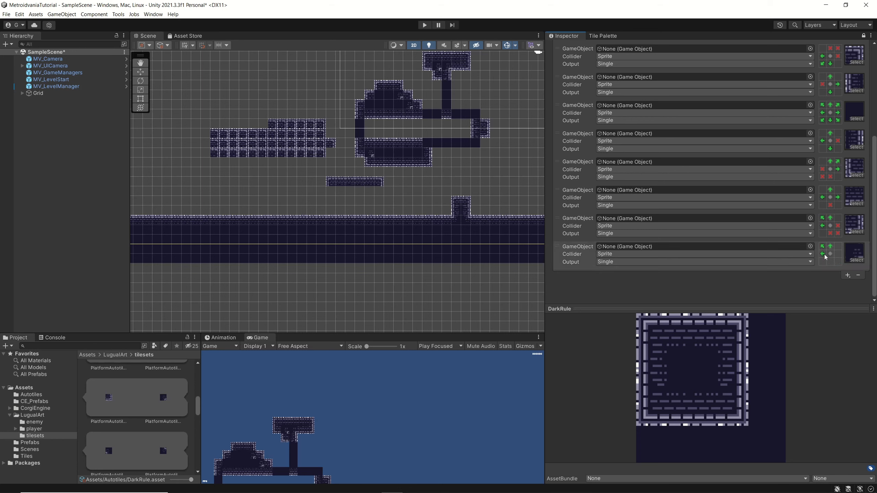
left_click(823, 246)
left_click(830, 247)
left_click(824, 247)
left_click(828, 248)
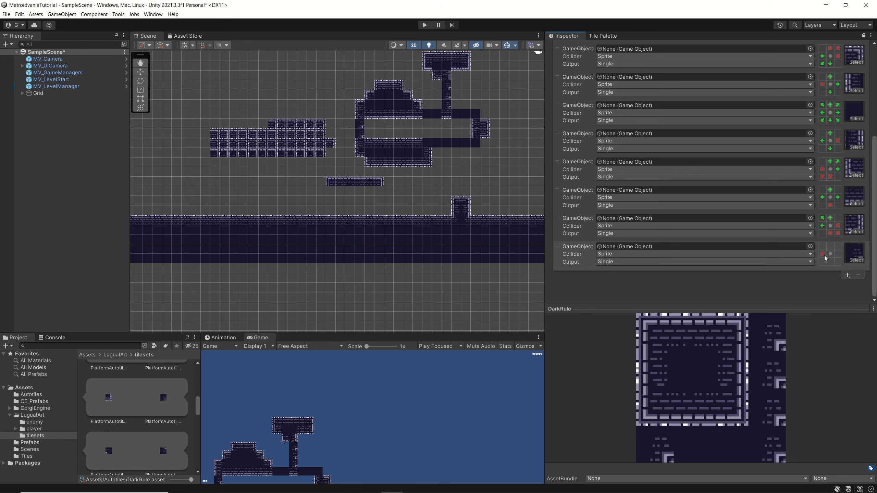
left_click(825, 255)
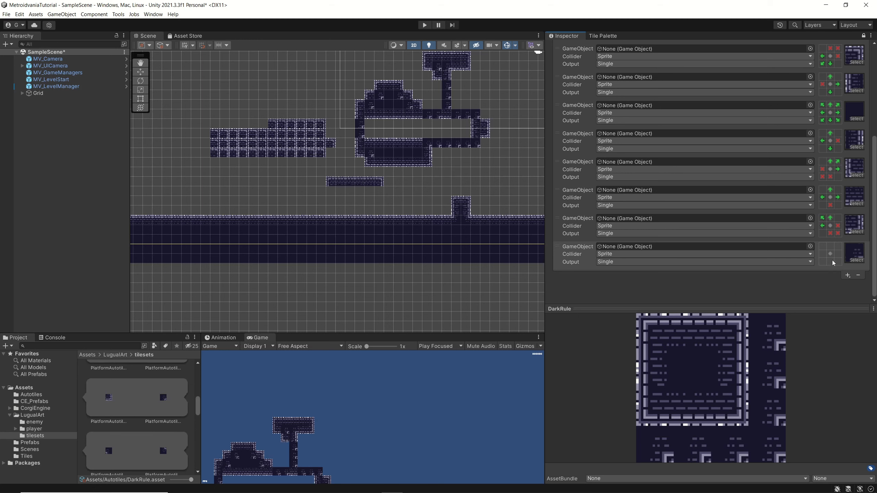
Set the tenth rule's neighbours: Not This for lower-right; This for above, left, right and below.
left_click(830, 261)
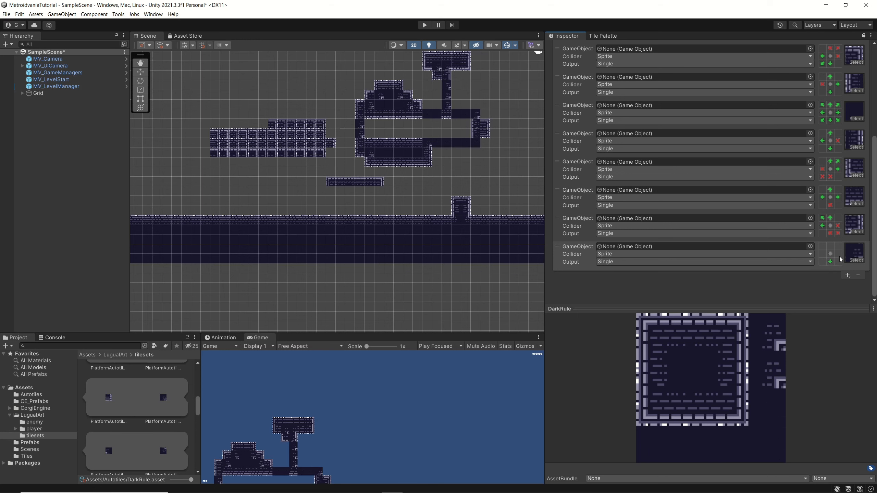
left_click(839, 254)
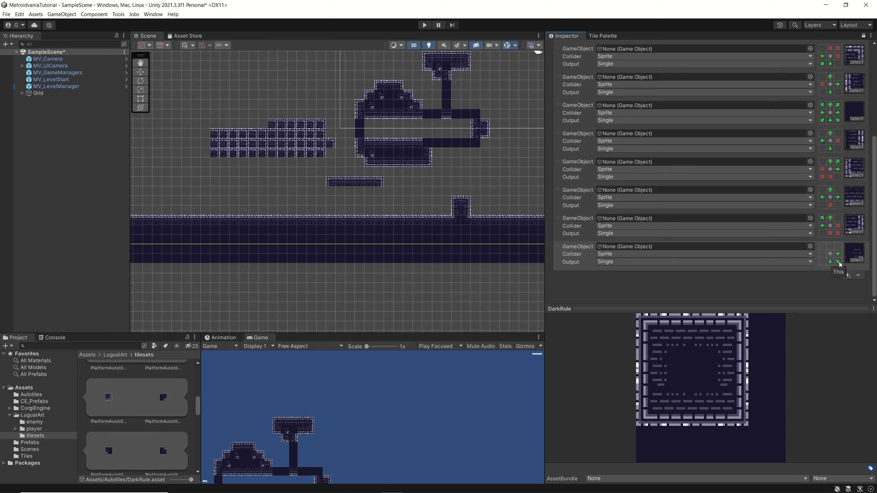
right_click(839, 262)
left_click(823, 255)
left_click(830, 246)
Add an eleventh tiling rule and assign it the PlatformAutotile inner-corner sprite with its notch at the lower left.
left_click(848, 275)
left_click(839, 284)
scroll(760, 241, "down", 2)
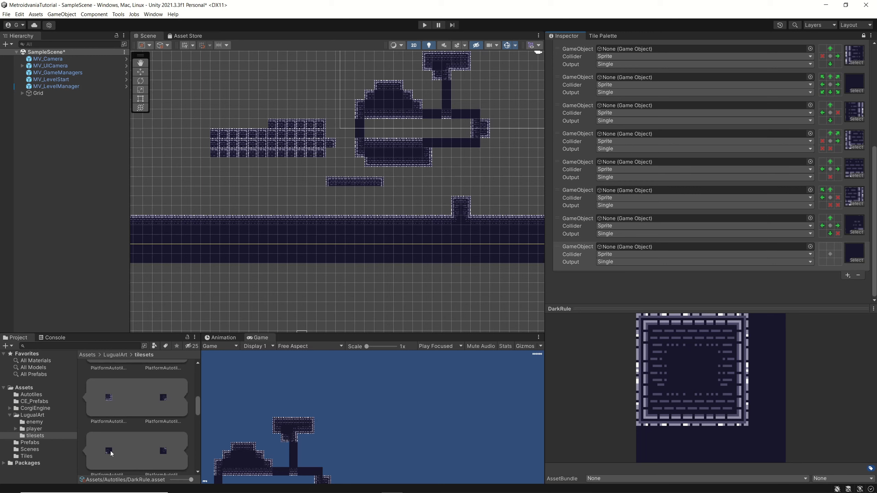
left_click_drag(110, 451, 859, 256)
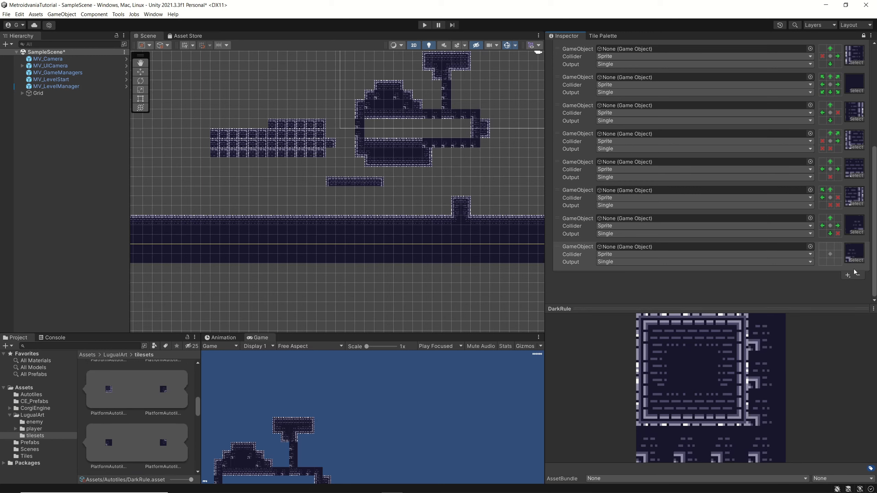
Set the eleventh rule's neighbours: Not This for lower-left; This for above, left, right and below.
left_click(823, 262)
left_click(824, 262)
left_click(830, 261)
left_click(823, 253)
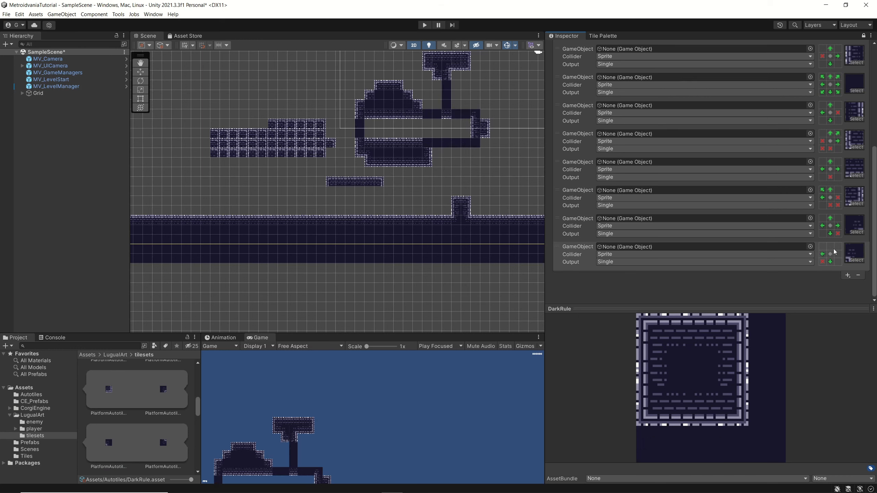
left_click(832, 248)
left_click(838, 255)
Add a twelfth tiling rule and assign it the PlatformAutotile inner-corner sprite with its notch at the upper right.
left_click(848, 276)
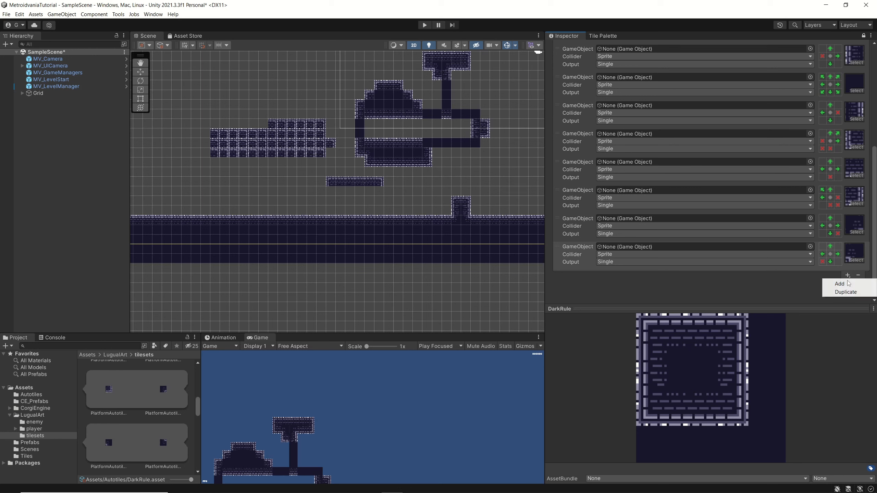
left_click(843, 284)
scroll(832, 293, "down", 2)
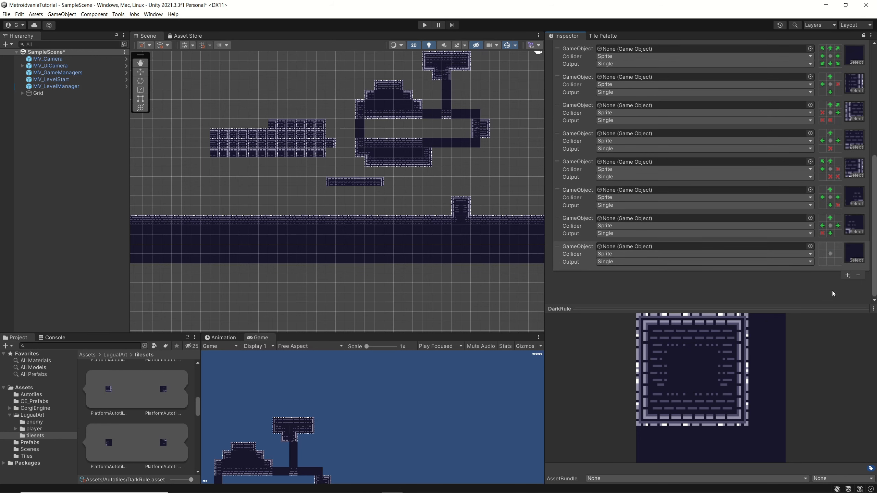
scroll(112, 427, "down", 1)
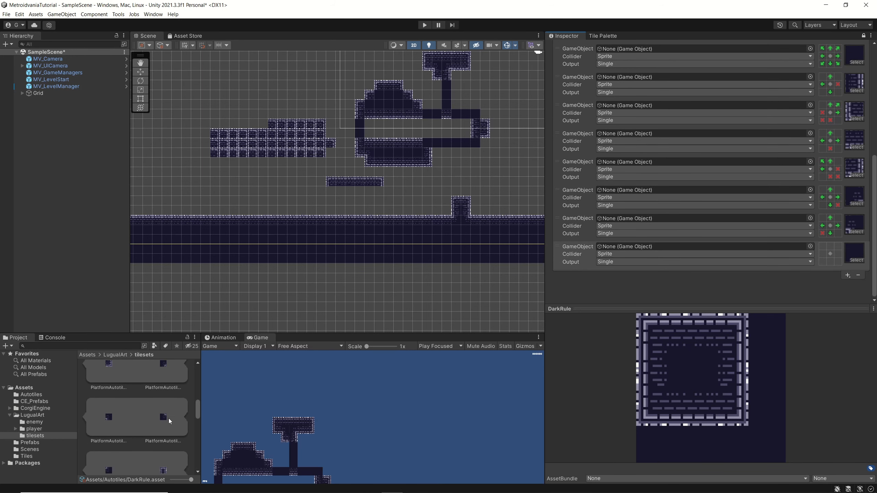
left_click_drag(842, 255, 854, 254)
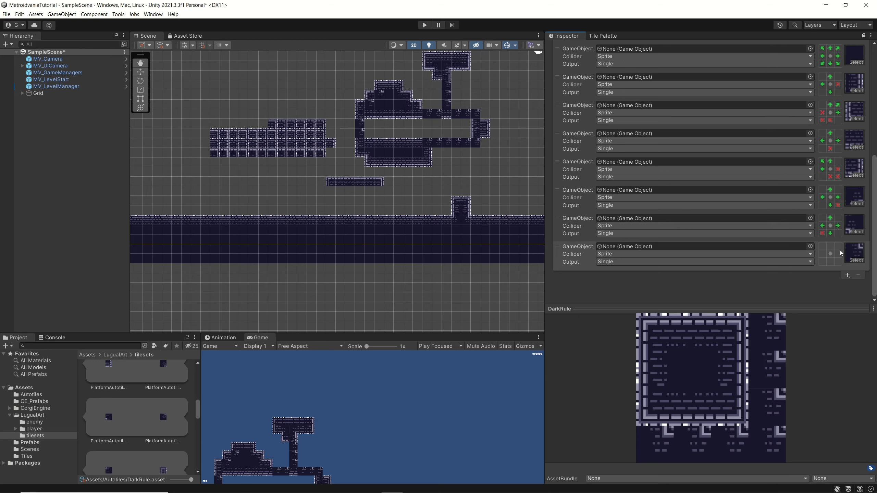
Set the twelfth rule's neighbours: Not This for upper-right; This for above, left, right, below and lower-left.
left_click(838, 246)
left_click(838, 247)
left_click(830, 246)
left_click(838, 255)
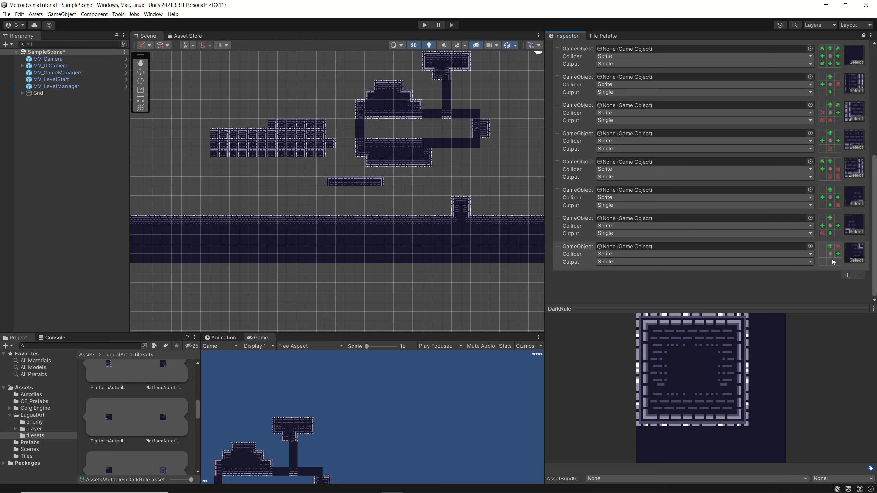
left_click(824, 255)
Set the diagonal opposite each notch to This: upper-right on the eleventh rule and upper-left on the tenth.
left_click(838, 218)
left_click(828, 192)
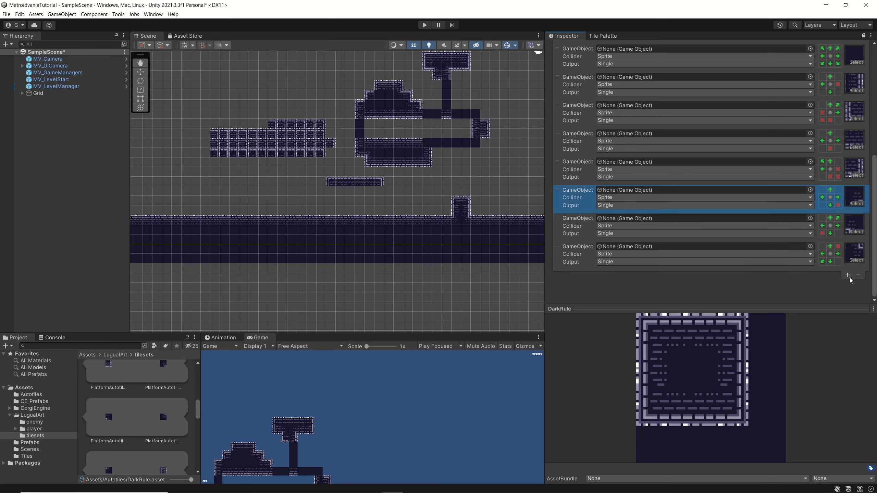
left_click(823, 190)
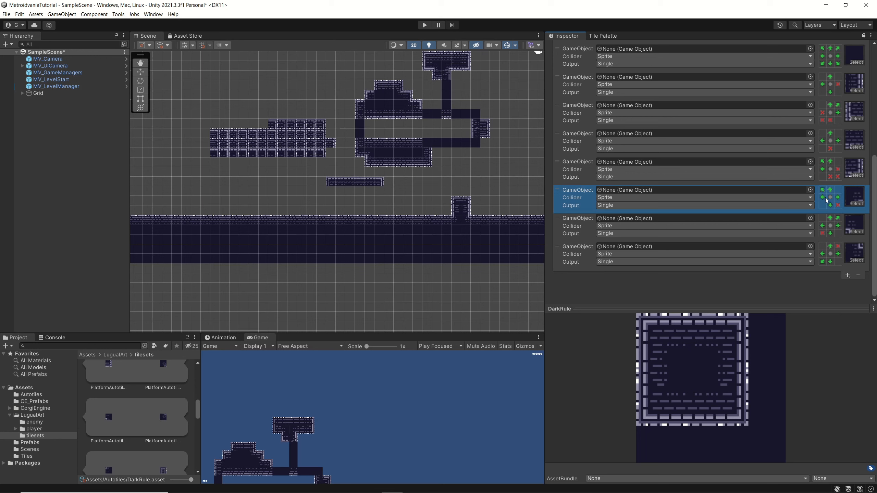
Insert a tiling rule directly after the tenth and assign it the inner-corner sprite with its notch at the upper left.
left_click(848, 275)
left_click(837, 284)
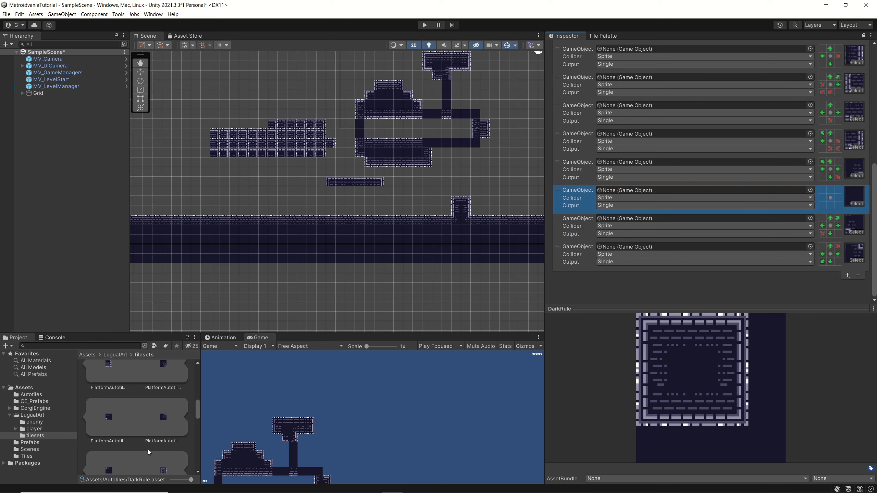
left_click_drag(110, 472, 851, 202)
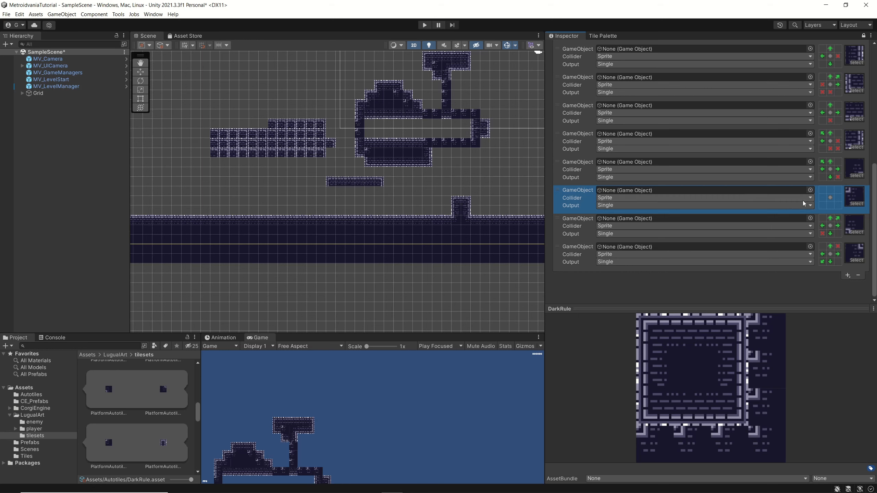
Set the inserted rule's neighbours: Not This for upper-left; This for above, left, right, below and lower-right.
left_click(824, 190)
left_click(824, 190)
left_click(830, 190)
left_click(822, 198)
left_click(830, 205)
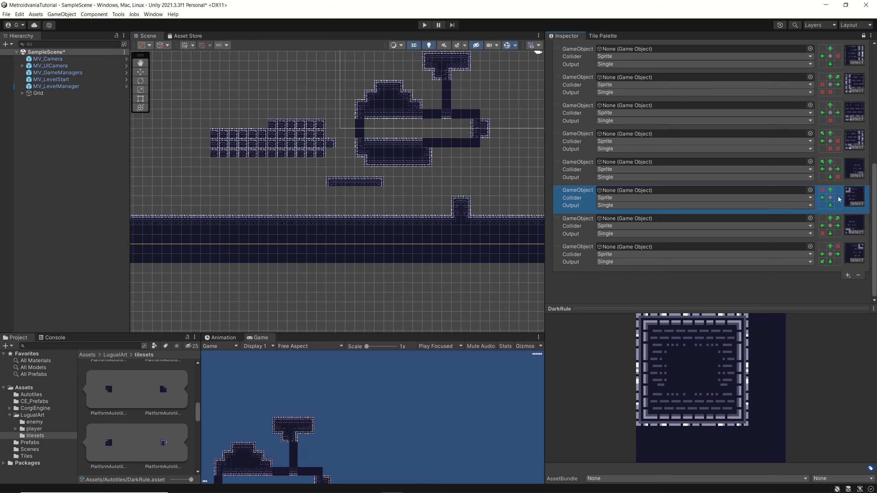
left_click(838, 198)
left_click(838, 205)
scroll(479, 168, "up", 1)
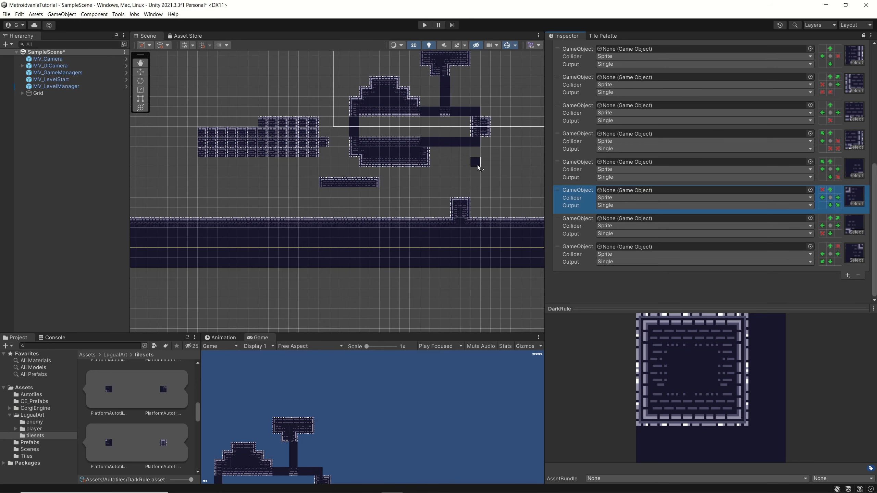
scroll(478, 167, "up", 3)
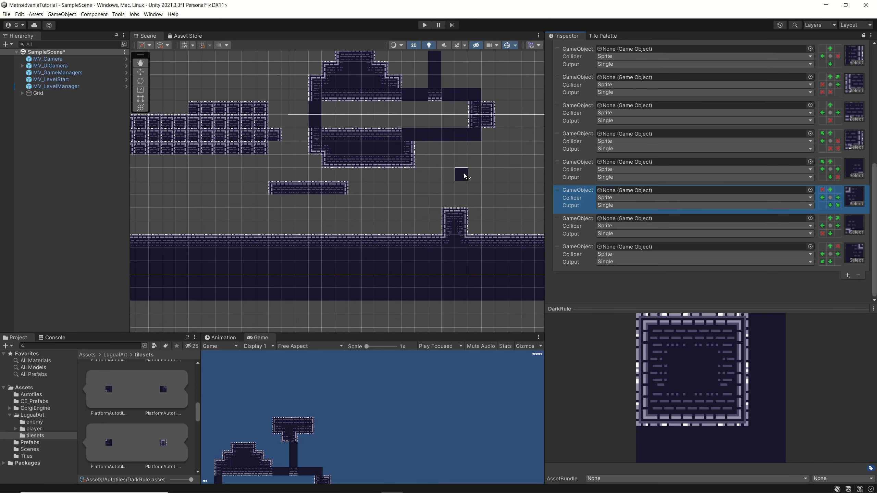
Paint extra tiles along the one-tile-wide horizontal arms and the vertical stem of the floating structure to make them thicker.
left_click(606, 37)
mouse_move(328, 108)
left_mouse_down()
mouse_move(333, 136)
mouse_move(408, 137)
mouse_move(408, 102)
mouse_move(395, 133)
mouse_move(396, 103)
mouse_move(407, 84)
mouse_move(413, 140)
mouse_move(417, 92)
mouse_move(474, 104)
left_mouse_up()
mouse_move(464, 128)
left_mouse_down()
mouse_move(434, 133)
mouse_move(433, 123)
mouse_move(466, 118)
mouse_move(473, 90)
mouse_move(429, 83)
left_mouse_up()
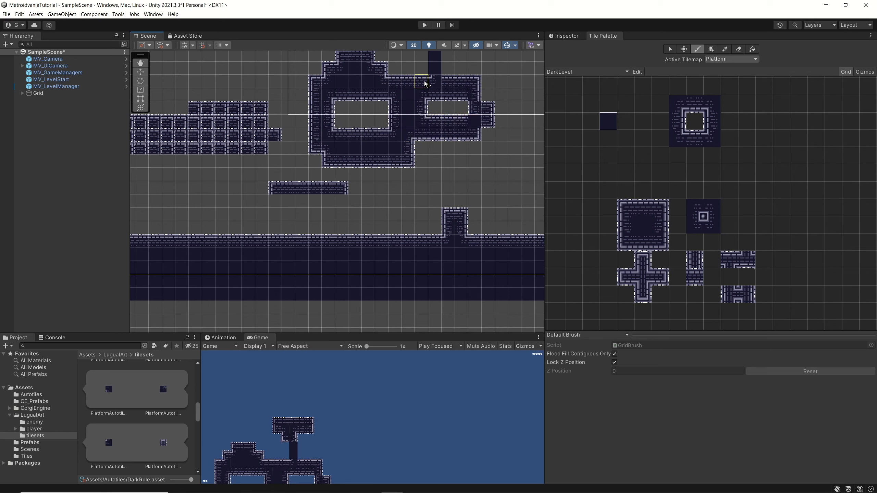
scroll(438, 96, "up", 2)
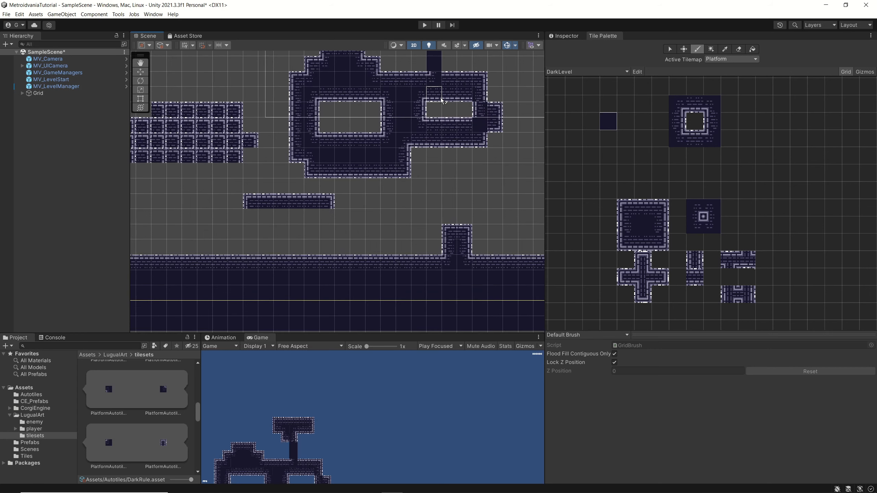
scroll(441, 108, "down", 3)
middle_click_drag(471, 156, 443, 249)
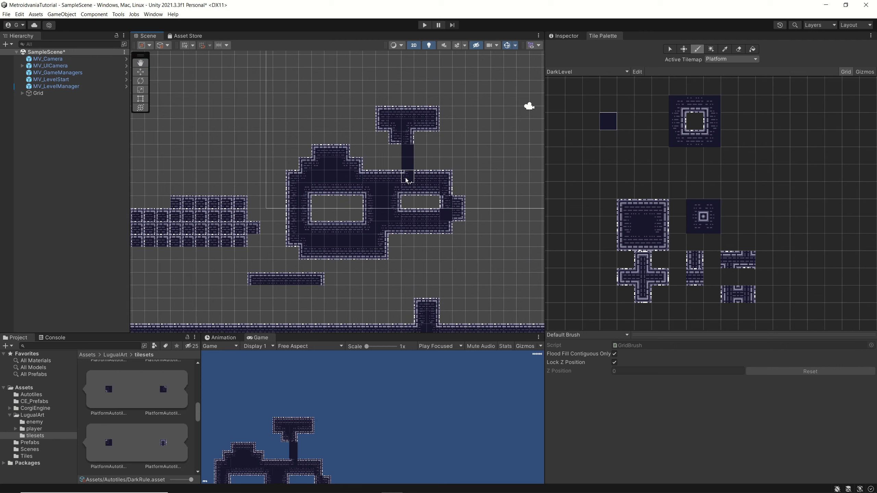
mouse_move(409, 152)
left_mouse_down()
mouse_move(399, 149)
mouse_move(397, 173)
left_mouse_up()
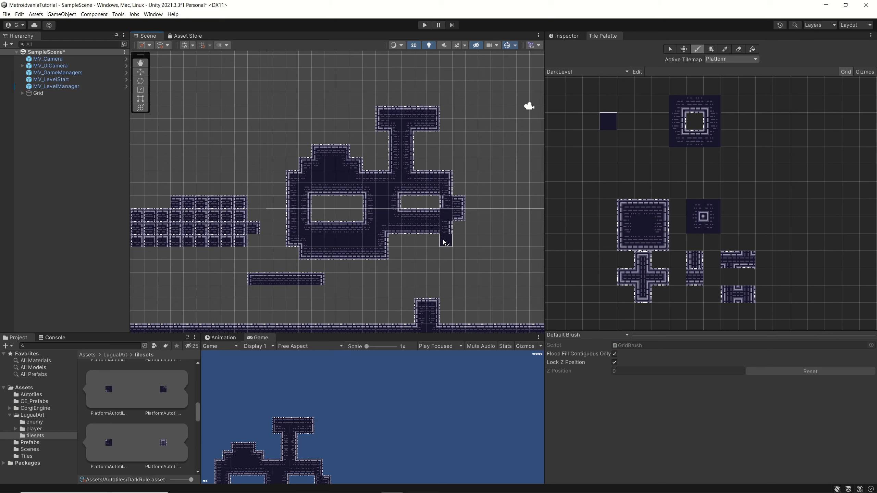
Fill in tiles around the small protruding block so the structure's right end becomes one straight full-height edge.
left_click(448, 227)
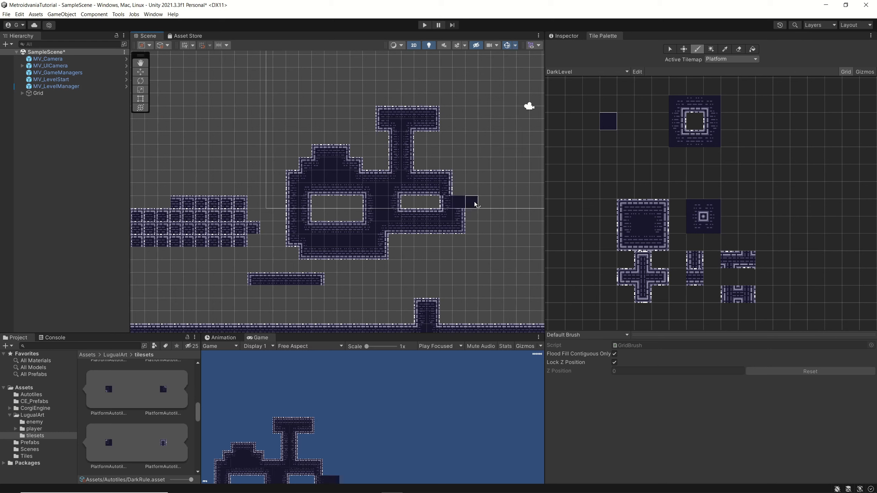
left_click(459, 190)
left_click(459, 179)
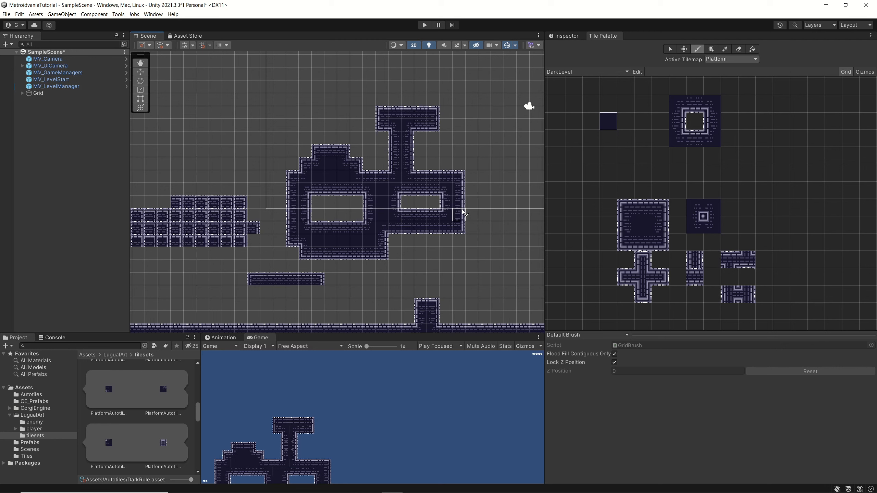
Paint a stepped mass with a tower onto the structure's left part, and erase the separate block grid and thin floating platform.
left_click(355, 208)
mouse_move(293, 180)
left_mouse_down()
mouse_move(192, 188)
mouse_move(200, 195)
mouse_move(293, 190)
mouse_move(223, 193)
mouse_move(196, 190)
mouse_move(192, 180)
mouse_move(253, 151)
mouse_move(280, 167)
mouse_move(293, 112)
mouse_move(304, 151)
mouse_move(292, 129)
mouse_move(302, 248)
left_mouse_up()
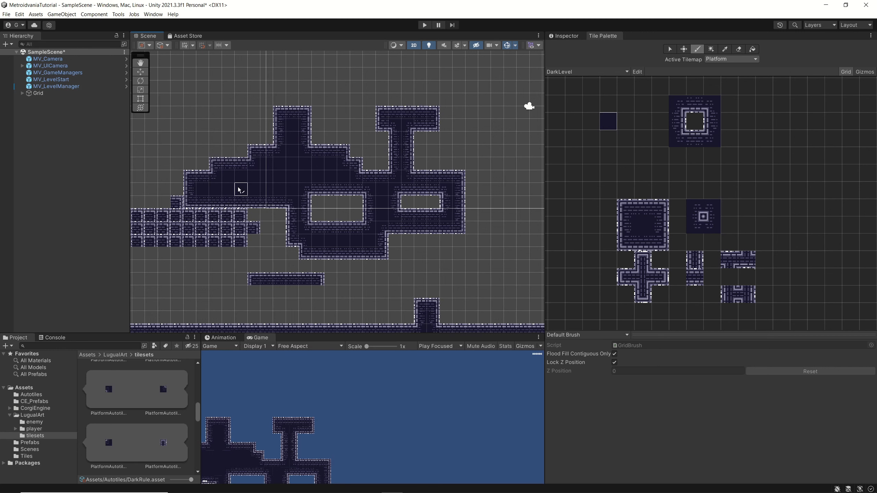
left_click(365, 201)
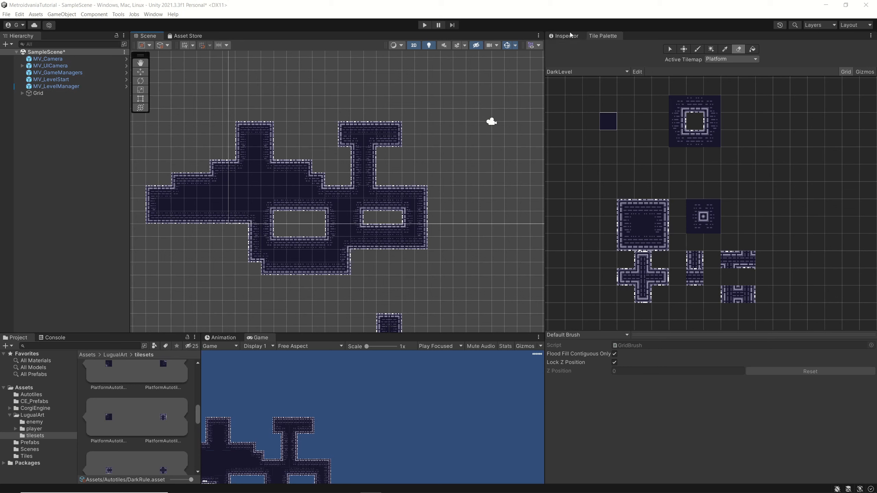
Paint one-tile-wide strips with the rule tile: up from the tower, right from the T-shaped top and down from the lower-right corner.
left_click(33, 395)
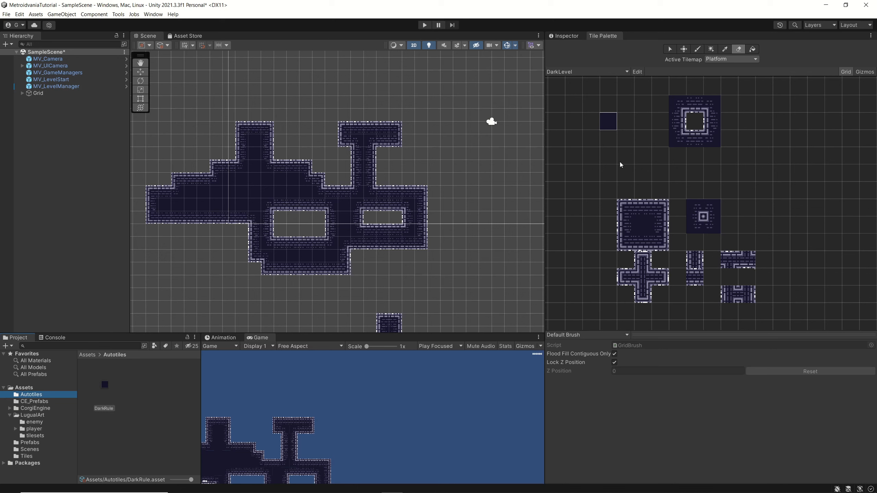
left_click(609, 122)
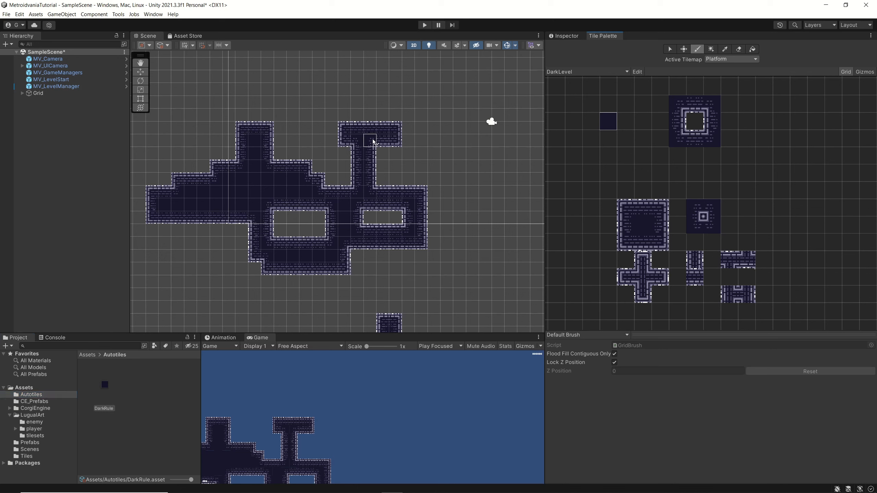
left_click_drag(257, 128, 256, 81)
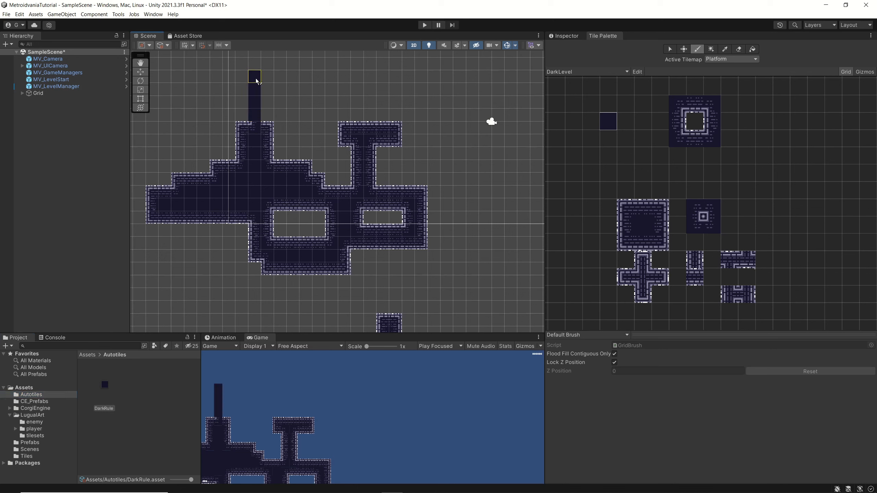
left_click_drag(395, 129, 461, 128)
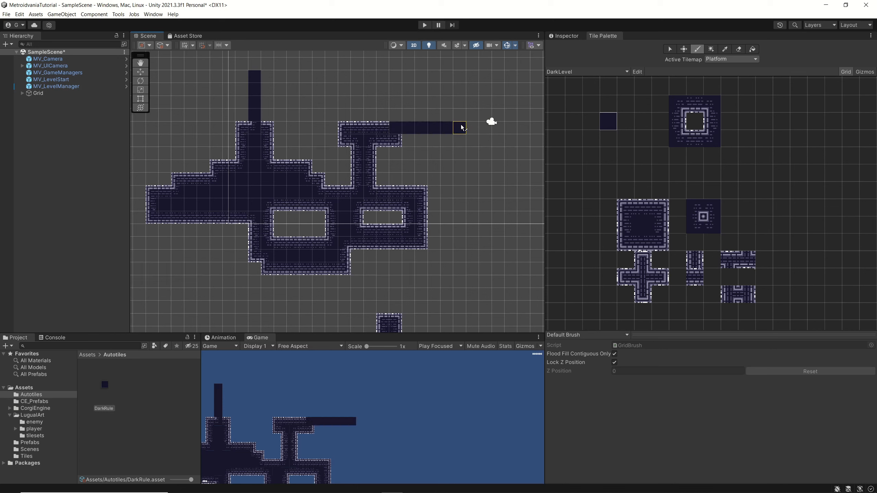
left_click_drag(421, 255, 421, 292)
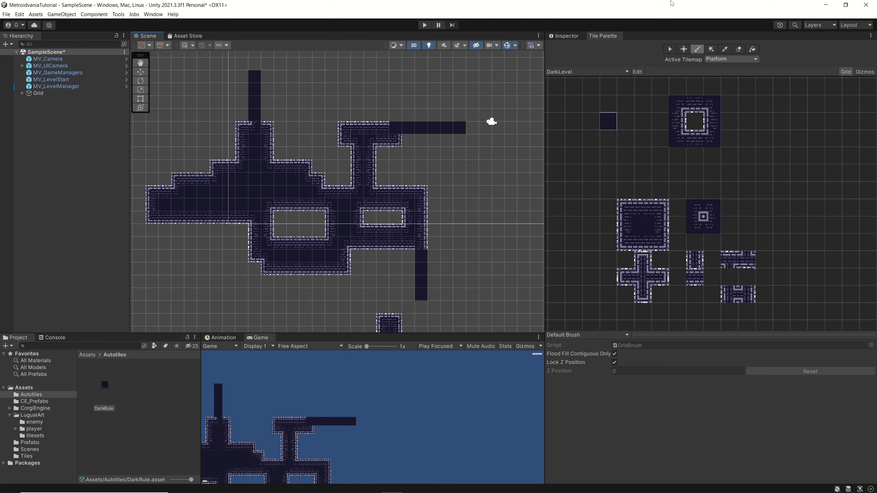
Add a tiling rule at the end of DarkRule's list and assign it the PlatformAutotile sprite capping the top of a one-tile-wide column.
left_click(566, 36)
left_click(789, 191)
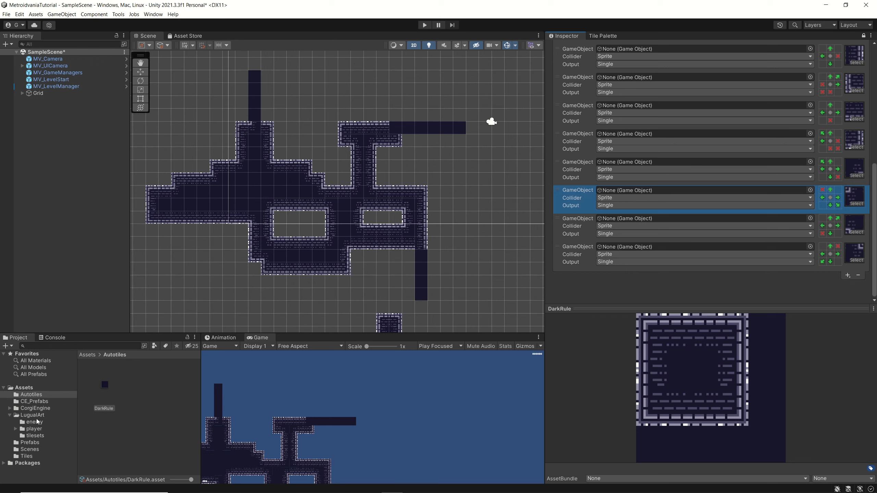
left_click(33, 437)
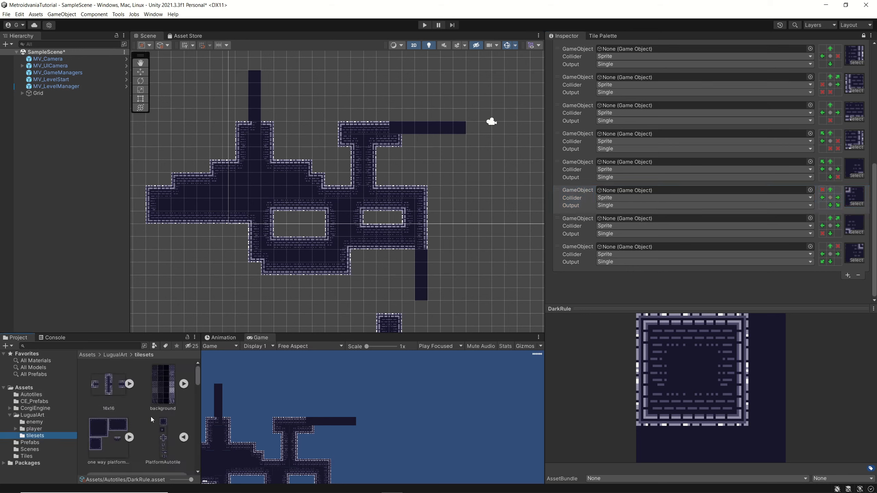
scroll(150, 418, "down", 5)
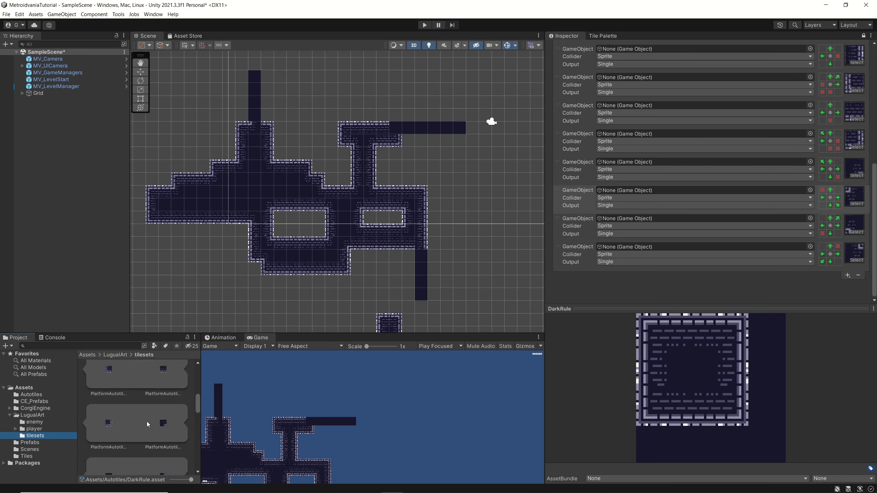
scroll(147, 421, "down", 1)
scroll(152, 436, "down", 1)
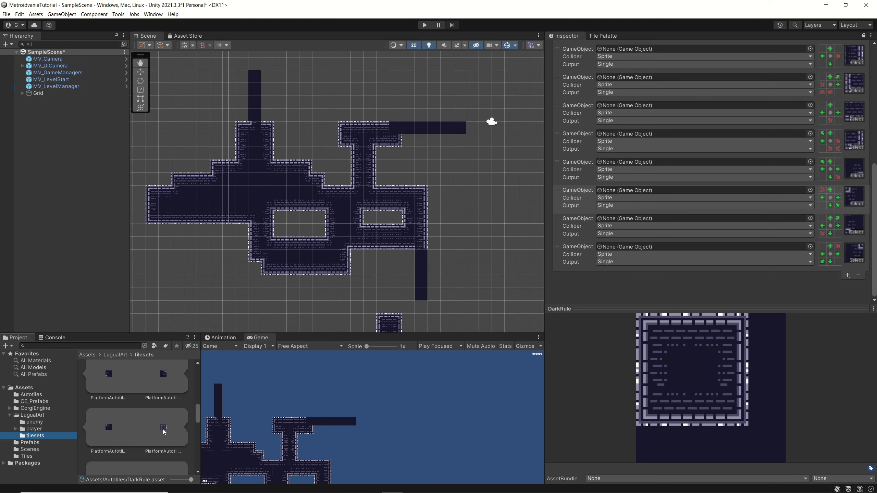
mouse_move(162, 432)
left_mouse_down()
mouse_move(800, 296)
mouse_move(318, 381)
mouse_move(162, 424)
left_mouse_up()
left_click(567, 209)
left_click(847, 276)
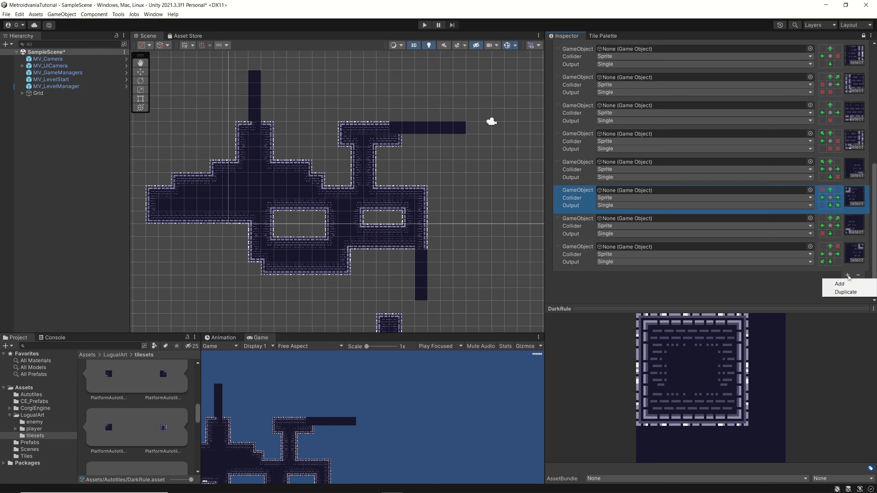
left_click(843, 284)
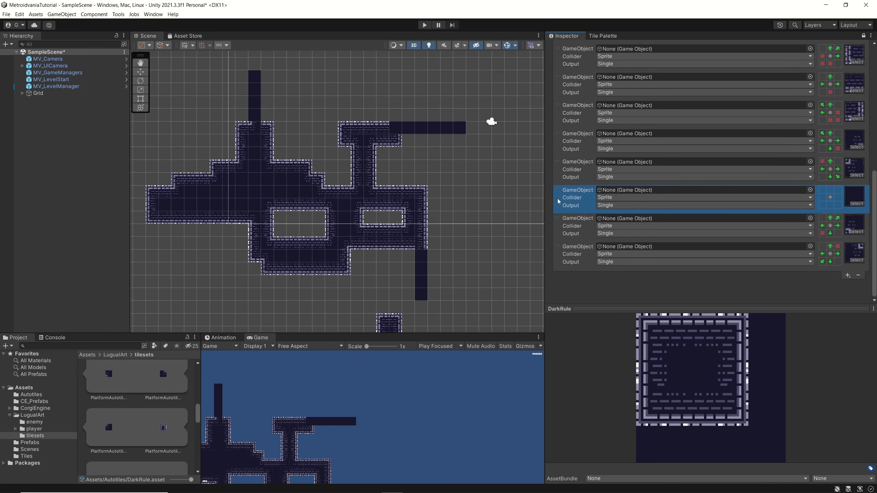
left_click_drag(571, 199, 579, 265)
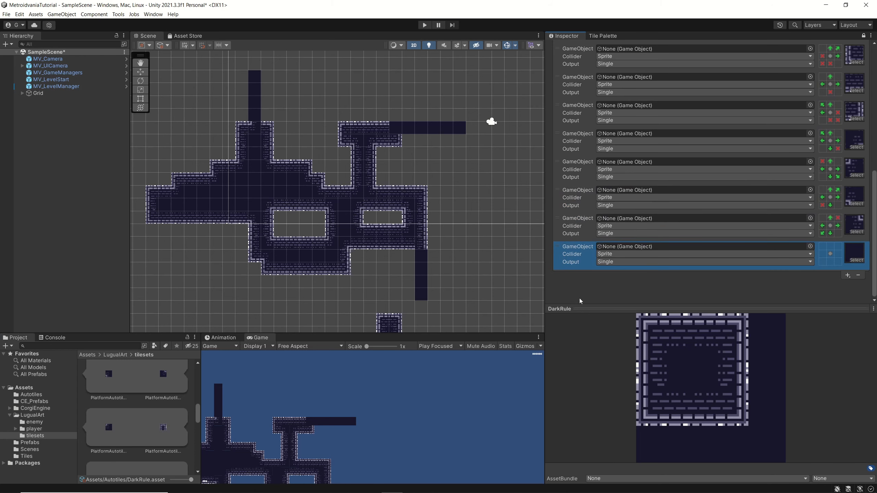
left_click_drag(173, 430, 855, 257)
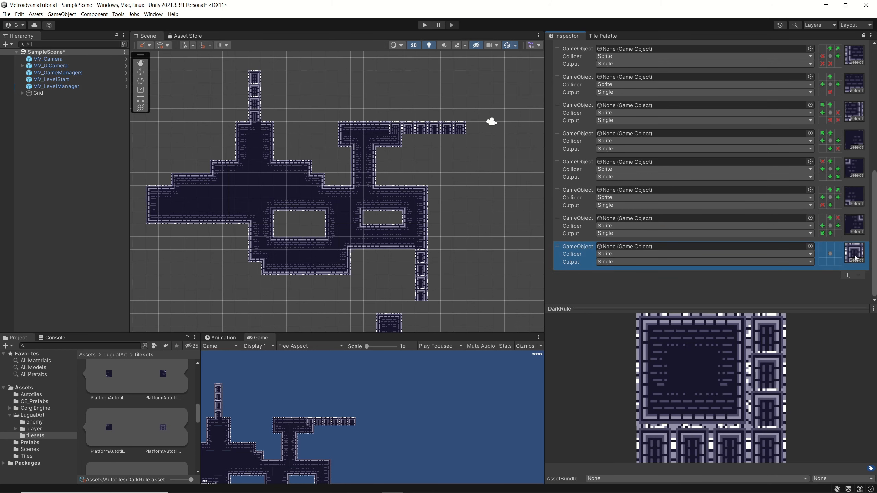
Set the column-top rule's neighbours: Not This for left, above and right; This for below.
left_click(822, 254)
left_click(823, 255)
left_click(831, 247)
left_click(832, 248)
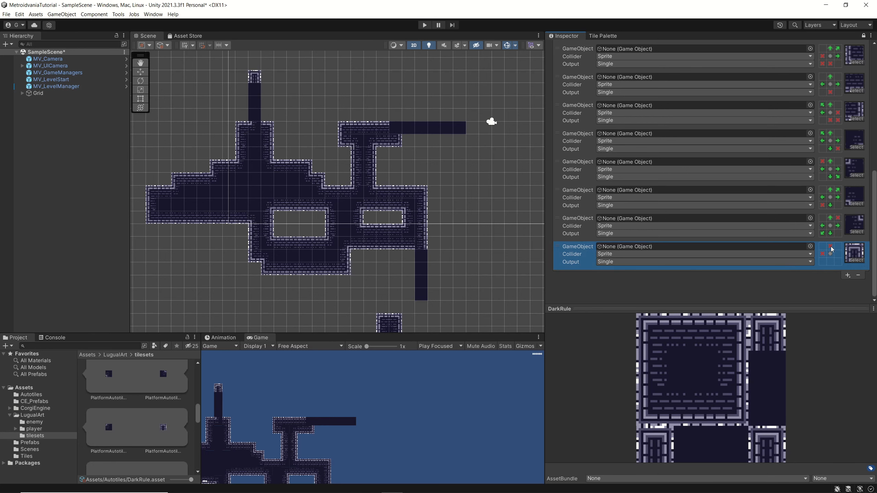
left_click(839, 253)
left_click(839, 254)
left_click(832, 262)
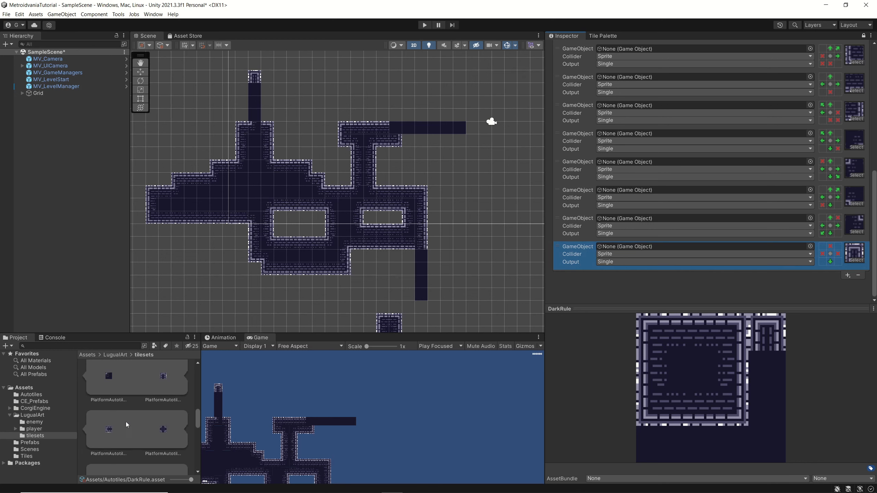
Add another tiling rule at the end of the list and assign it the sprite capping the left end of a one-tile-high strip.
left_click(848, 275)
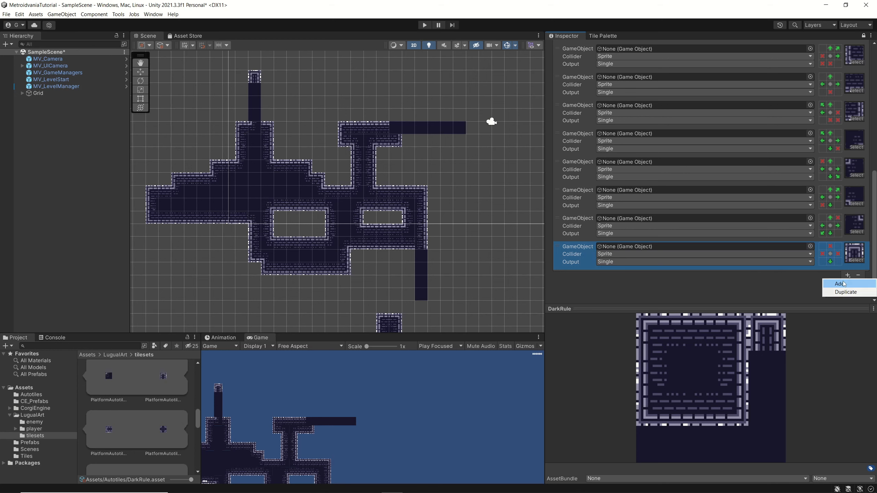
left_click(842, 282)
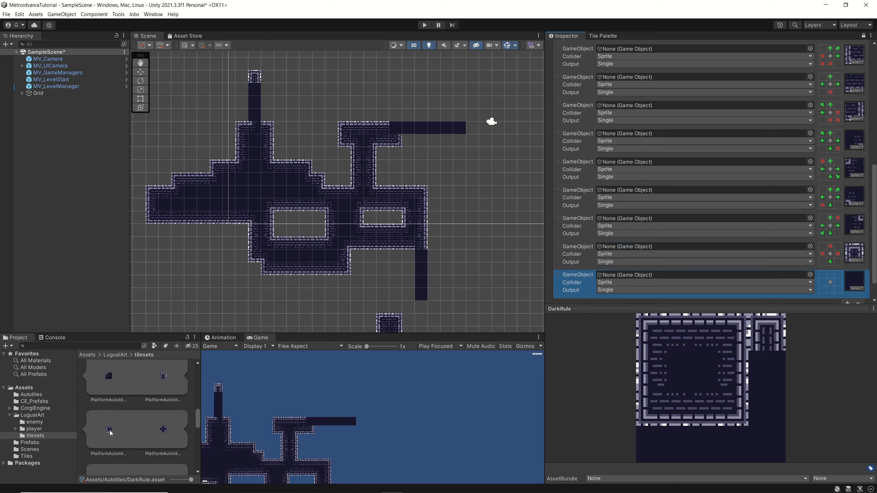
left_click_drag(110, 434, 857, 256)
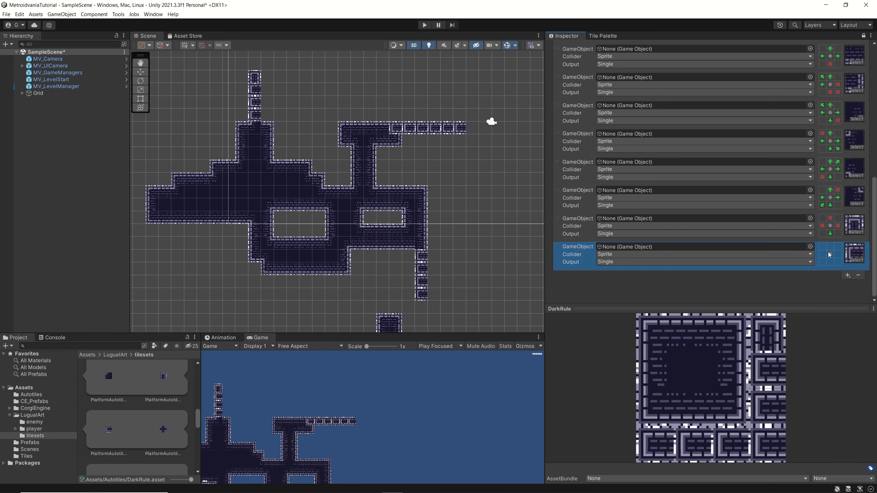
Set the left-end rule's neighbours: Not This for above, left and below; This for right.
double_click(832, 248)
double_click(823, 254)
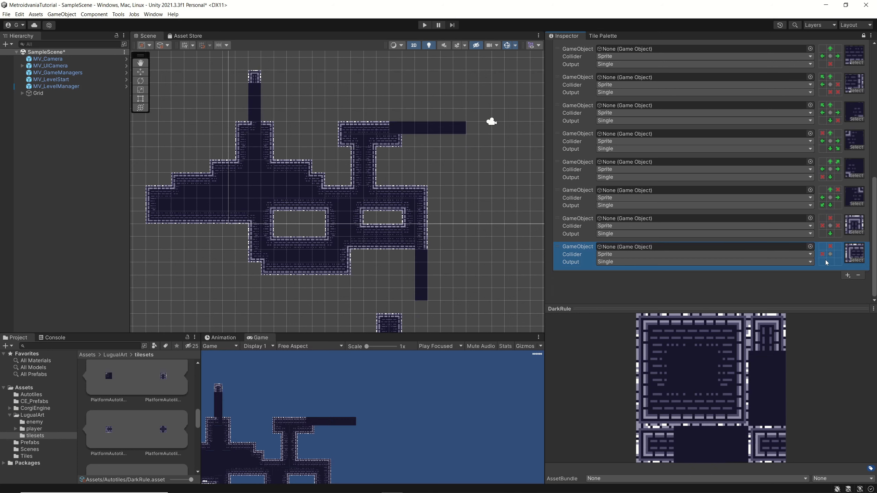
left_click(830, 262)
left_click(830, 262)
left_click(838, 254)
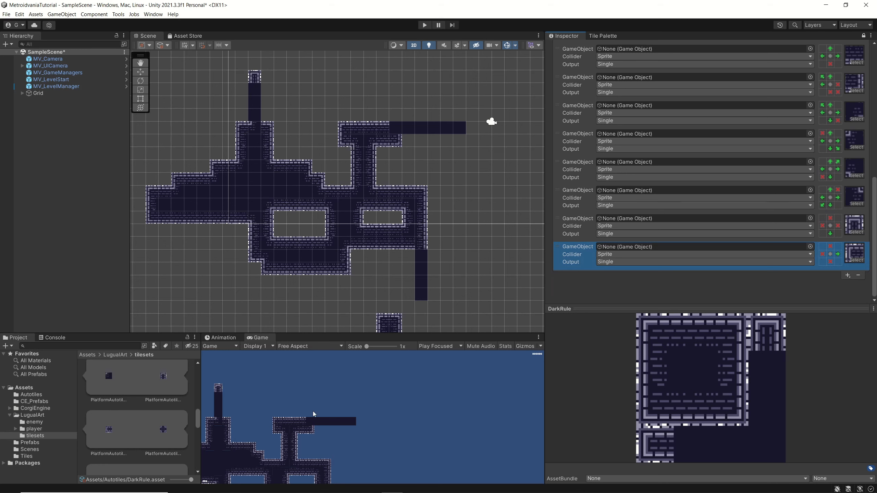
Add a tiling rule at the end of the list and assign it the four-way crossing sprite.
left_click(848, 276)
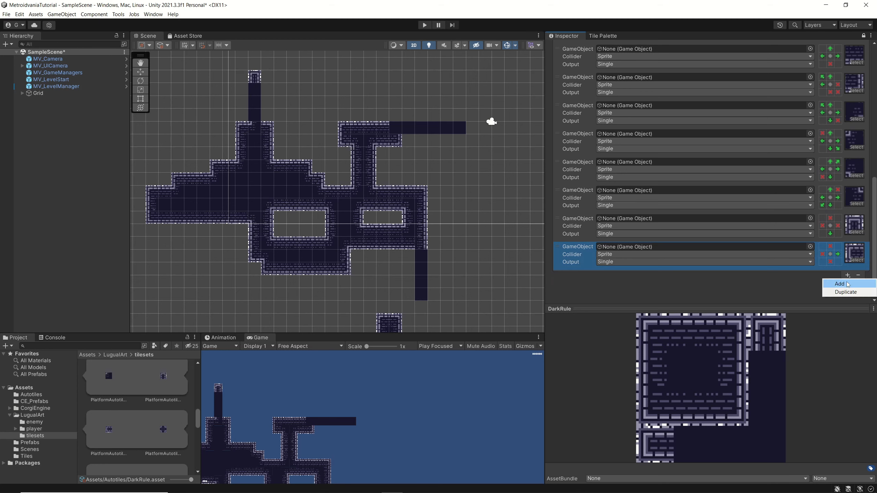
left_click(848, 282)
scroll(794, 293, "down", 2)
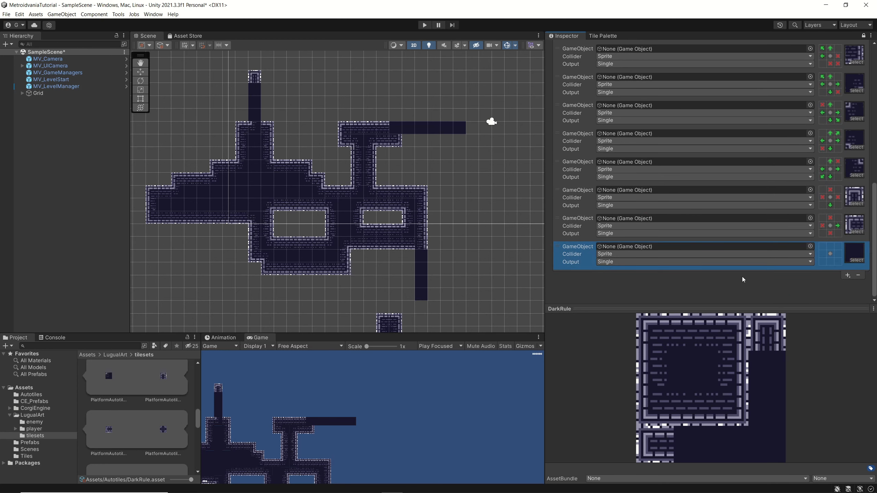
scroll(131, 425, "down", 2)
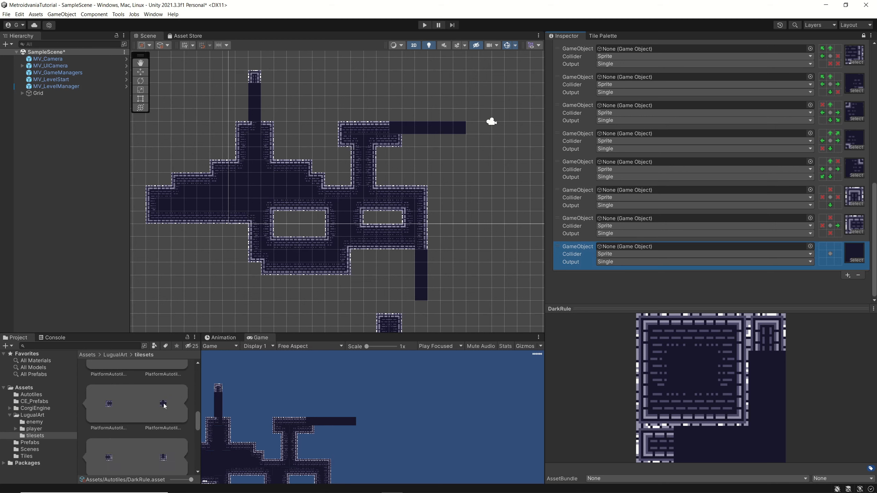
left_click_drag(164, 406, 857, 256)
Set the crossing rule's neighbours: This for above, left, below and right; Not This for upper-right.
left_click(830, 246)
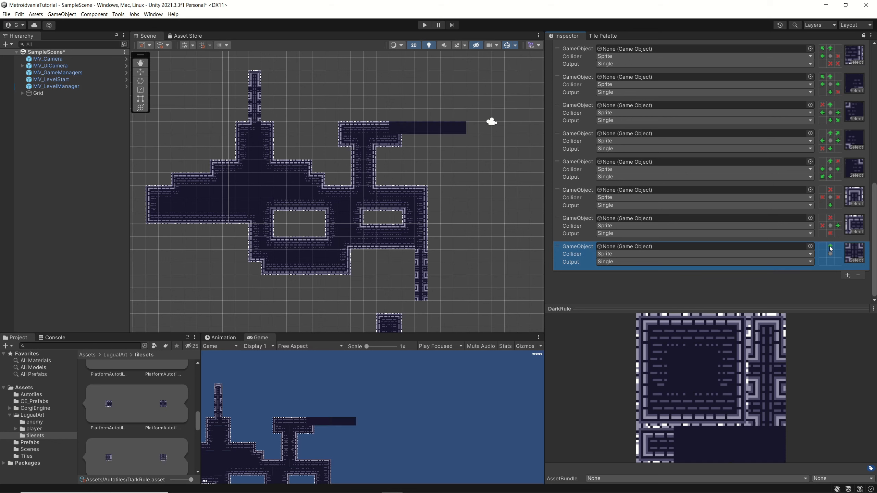
left_click(823, 255)
left_click(831, 261)
left_click(838, 254)
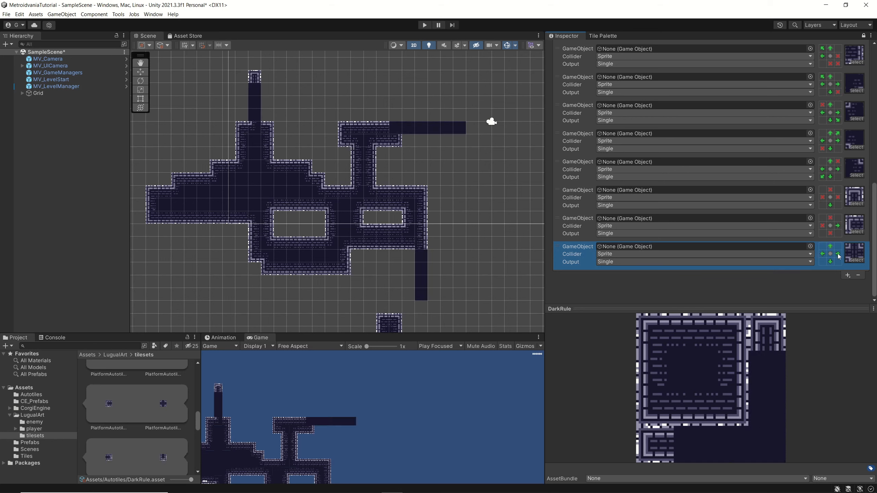
double_click(838, 247)
Paint a horizontal strip across the tower's one-tile-wide column and a single tile on top of the strip extending from the T-shaped top.
left_click(603, 36)
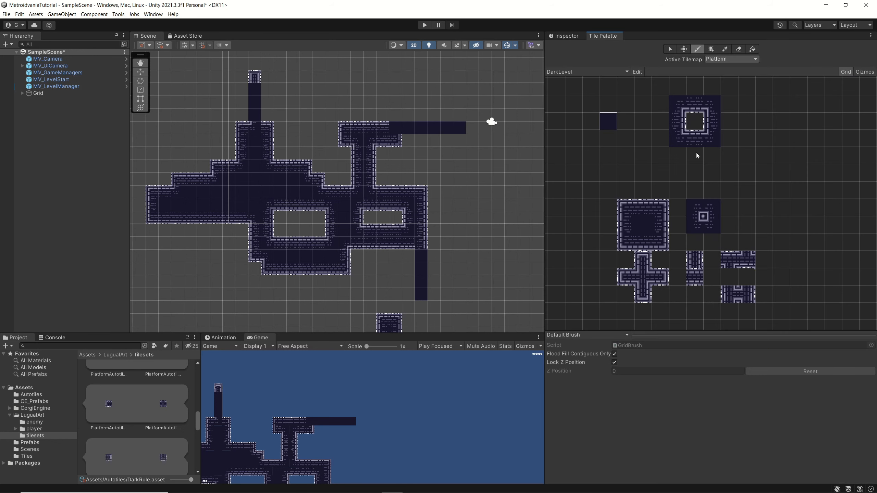
left_click(699, 50)
left_click_drag(242, 102, 290, 106)
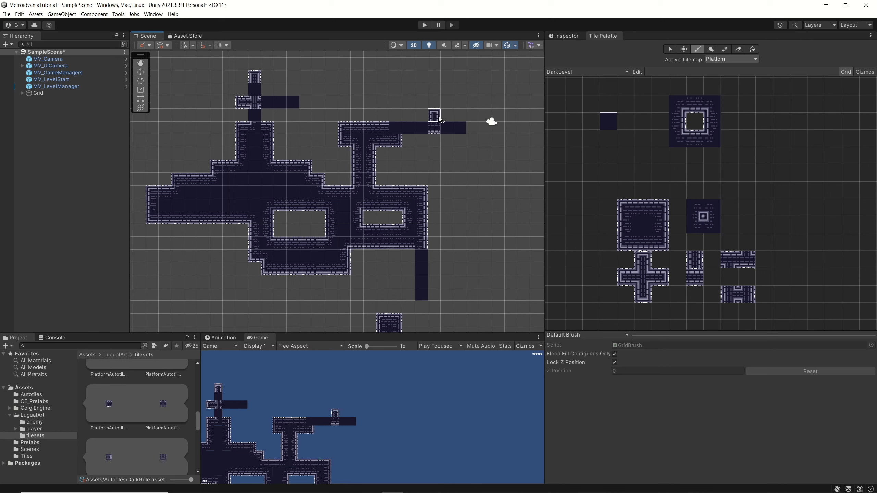
Paint a vertical strip through the bar extending from the T-shaped top and a horizontal strip across the column hanging below the main platform.
left_click_drag(434, 102, 439, 160)
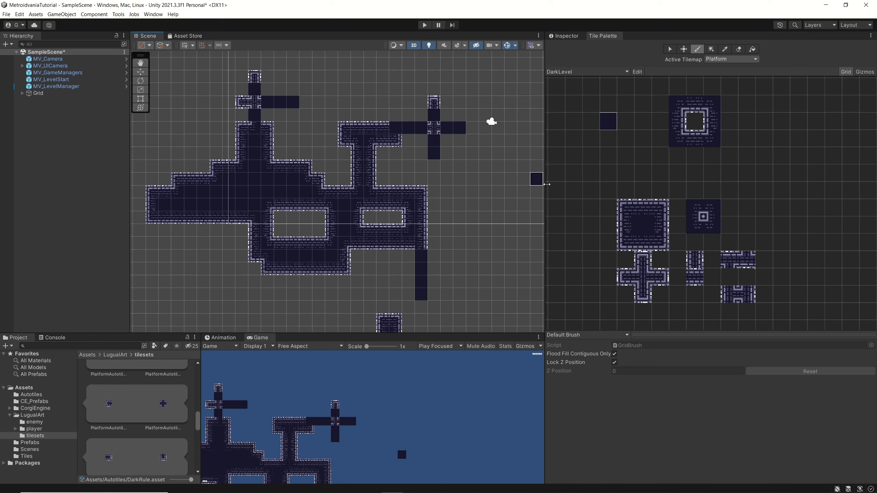
mouse_move(396, 281)
left_mouse_down()
mouse_move(446, 281)
mouse_move(458, 290)
left_mouse_up()
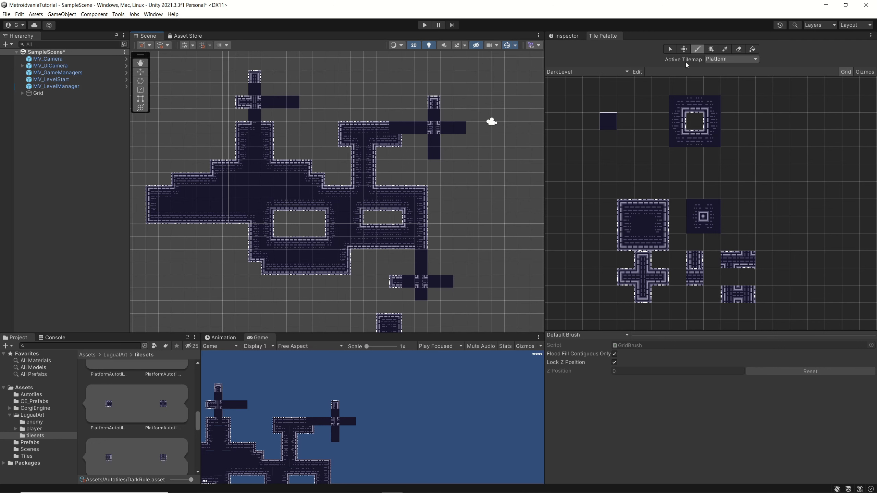
Add a tiling rule at the end of DarkRule's list and assign it the right-end cap sprite.
left_click(564, 37)
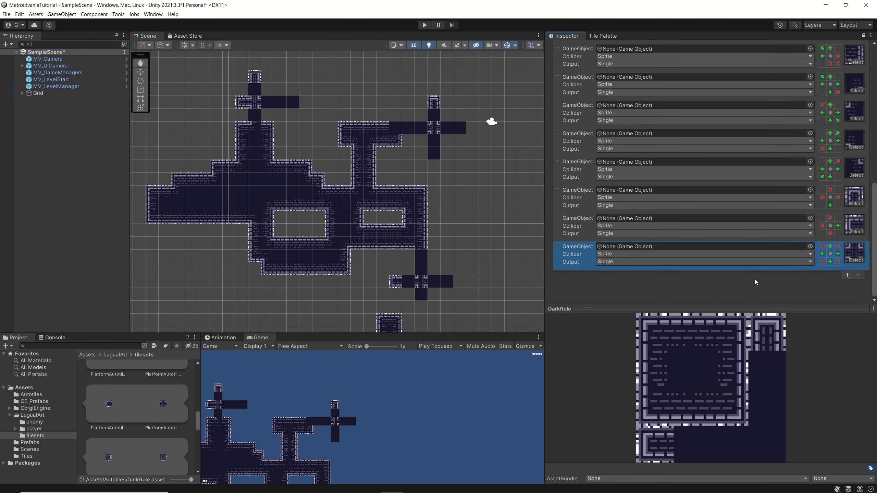
scroll(157, 455, "down", 2)
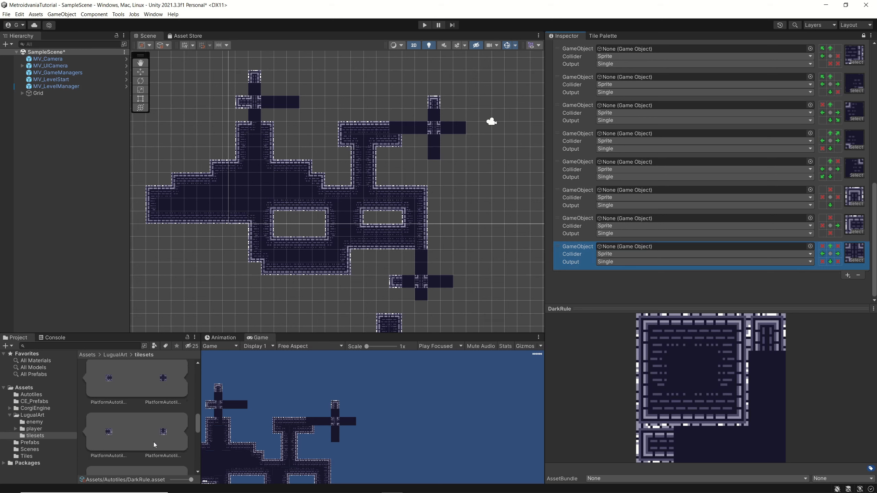
left_click(848, 276)
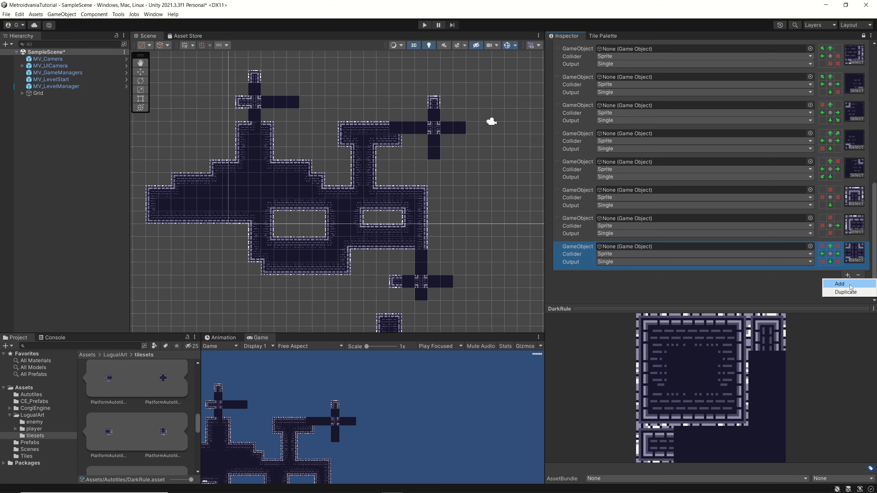
left_click(839, 282)
left_click_drag(108, 434, 856, 255)
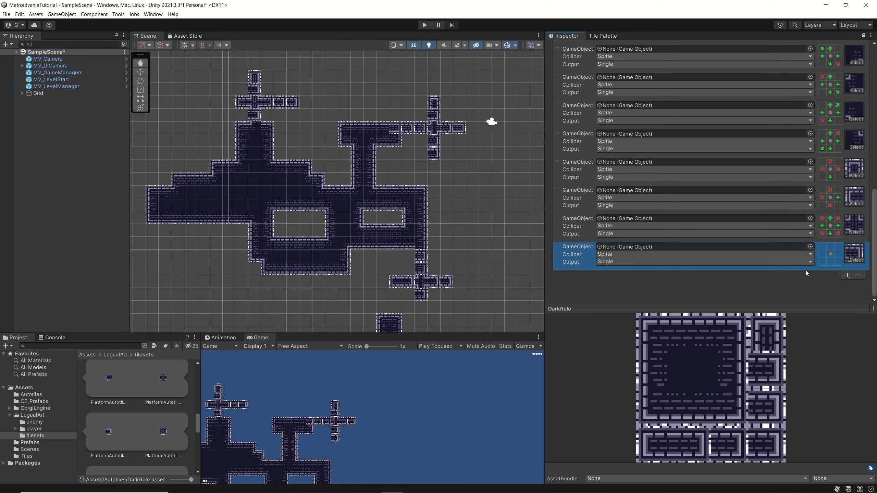
Set the right-end rule's neighbours: Not This for above, right and below; This for left.
left_click(839, 254)
left_click(839, 254)
left_click(831, 247)
left_click(831, 247)
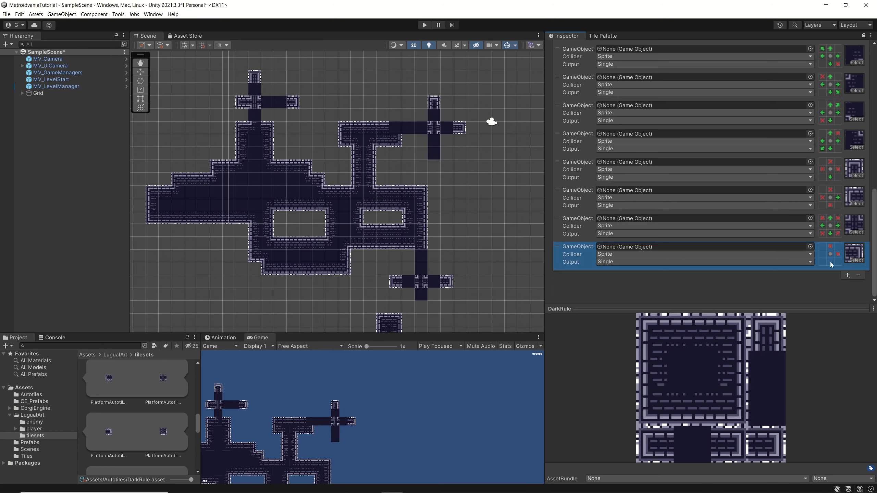
left_click(831, 262)
left_click(831, 262)
left_click(823, 255)
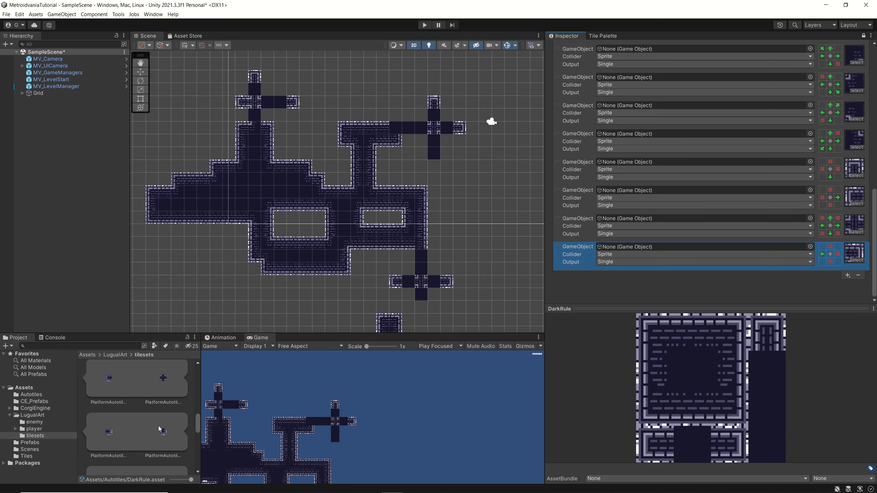
Add another tiling rule at the end of the list and assign it the bottom-end cap sprite.
scroll(158, 427, "down", 2)
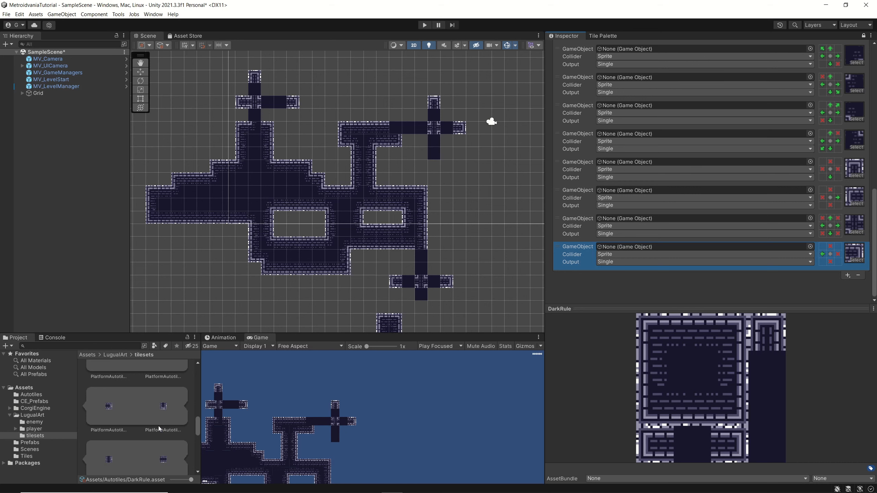
left_click(846, 276)
left_click(844, 283)
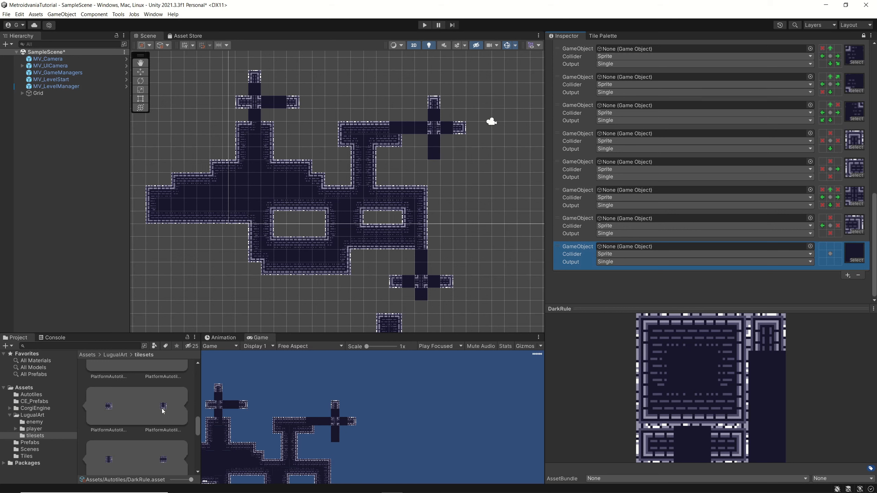
left_click_drag(163, 411, 842, 256)
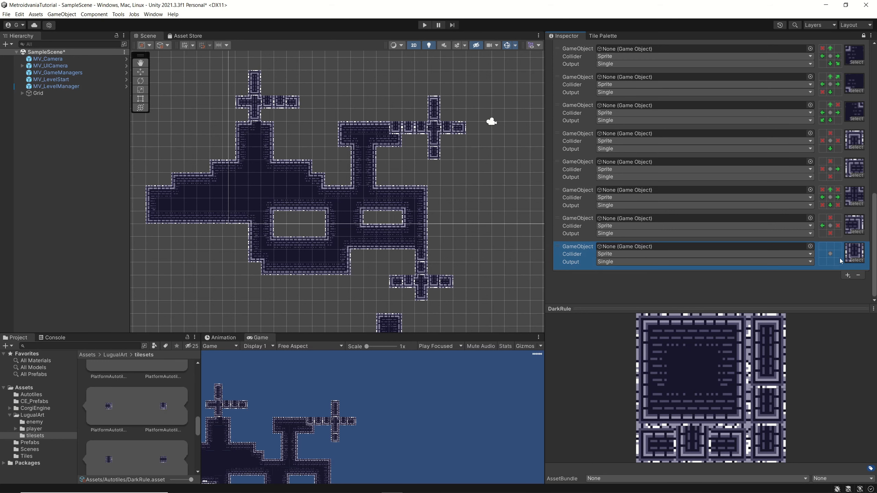
Set the bottom-end rule's neighbours: Not This for left, right and below; This for above.
left_click(830, 261)
left_click(830, 262)
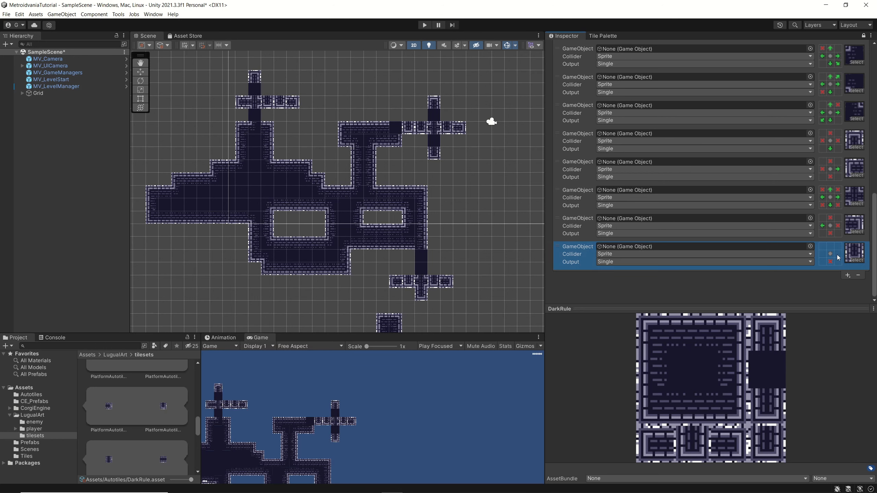
left_click(838, 254)
left_click(838, 254)
left_click(823, 256)
left_click(824, 257)
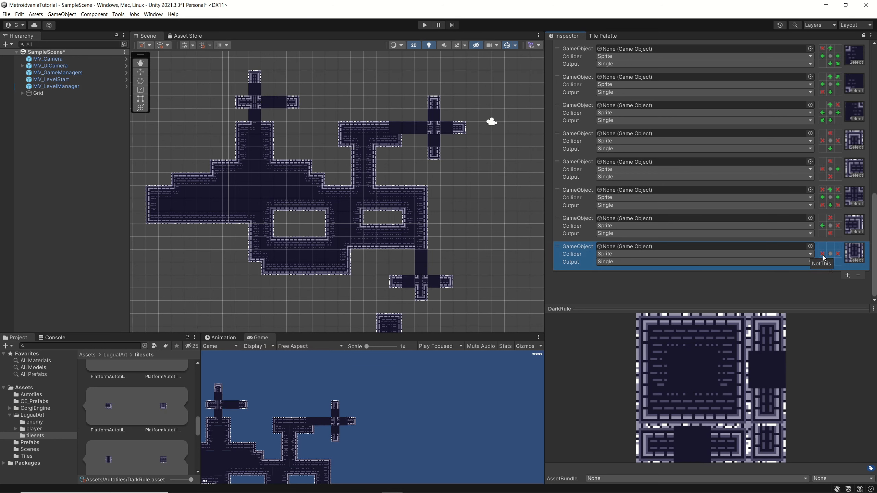
left_click(830, 247)
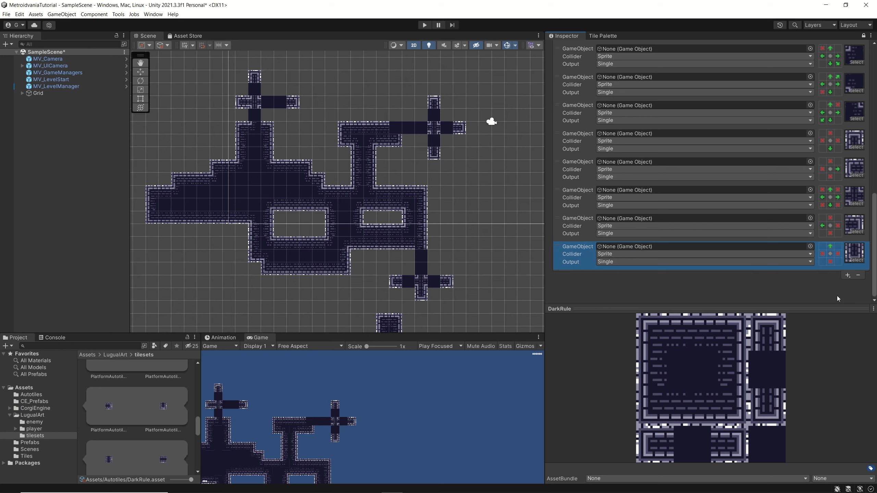
Add a tiling rule at the end of the list and assign it the one-tile-wide vertical column sprite.
left_click(848, 276)
left_click(844, 284)
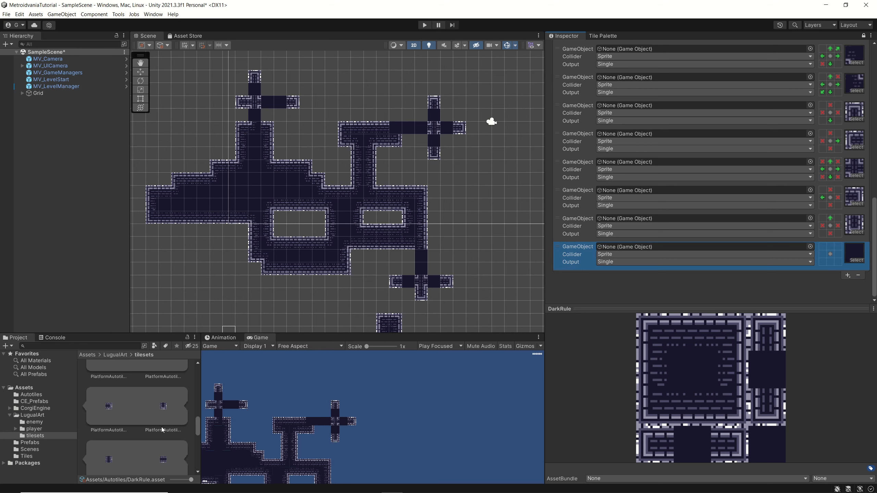
scroll(162, 430, "down", 1)
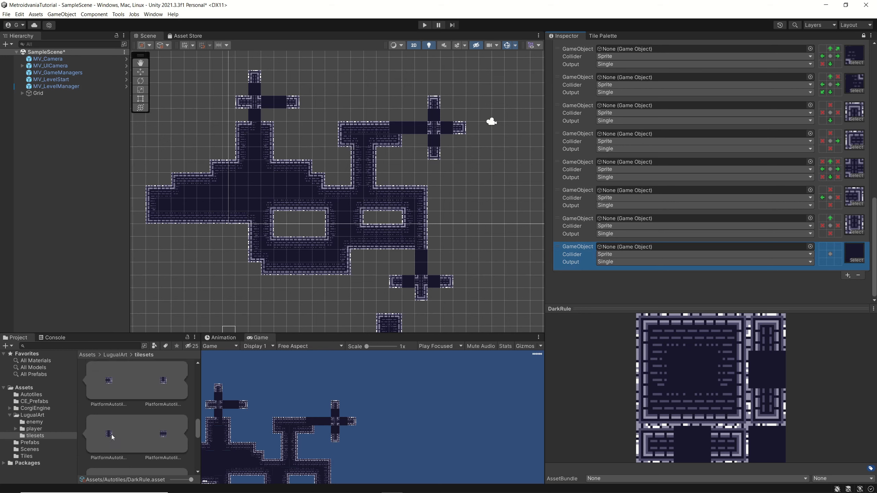
left_click_drag(109, 436, 860, 259)
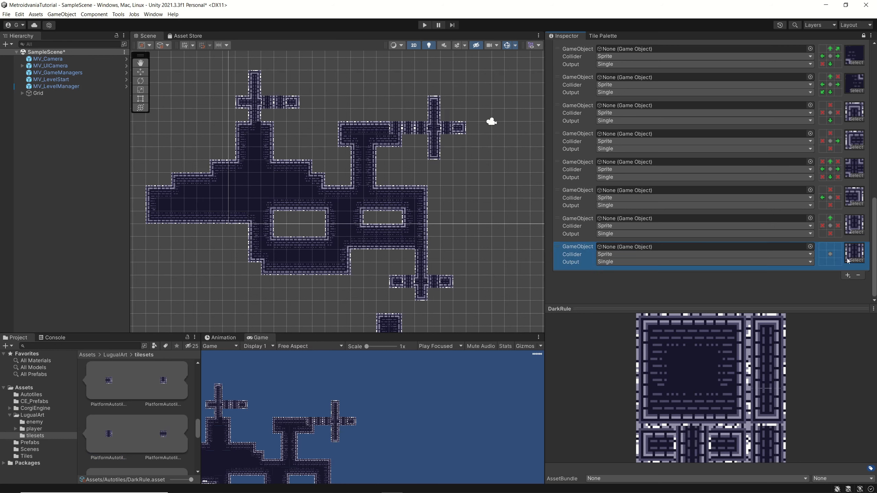
Set the vertical column rule's neighbours: This for above and below; Not This for left and right.
left_click(831, 247)
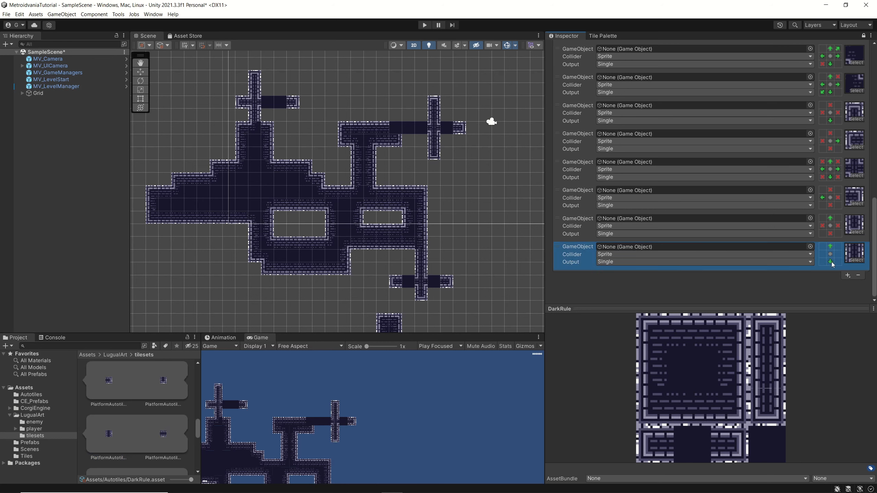
left_click(824, 254)
left_click(824, 254)
left_click(838, 255)
left_click(838, 254)
Add a tiling rule at the end of the list and assign it the one-tile-high horizontal bar sprite.
left_click(848, 276)
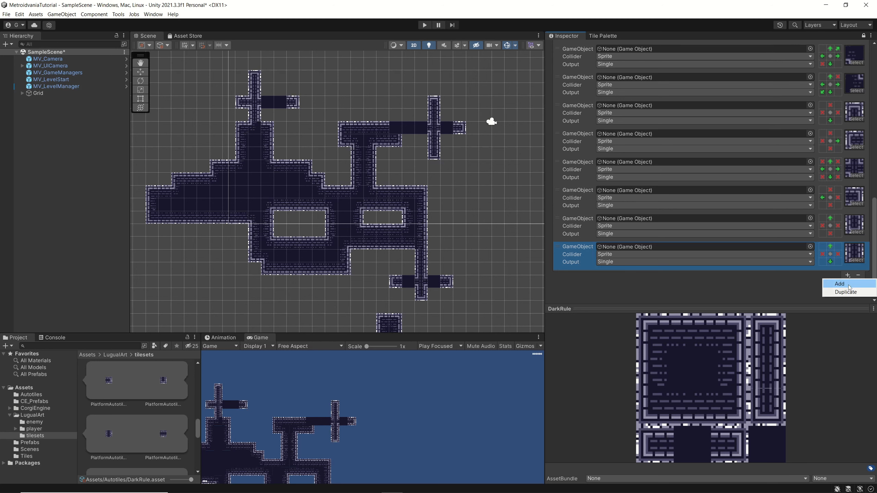
left_click(849, 286)
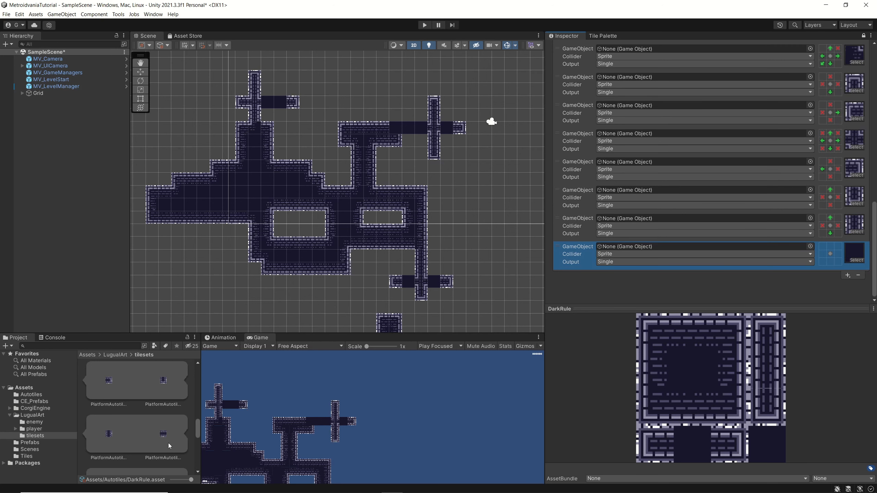
left_click_drag(163, 438, 850, 259)
Set the horizontal bar rule's neighbours: This for left and right; Not This for above and below.
left_click(838, 253)
left_click(822, 253)
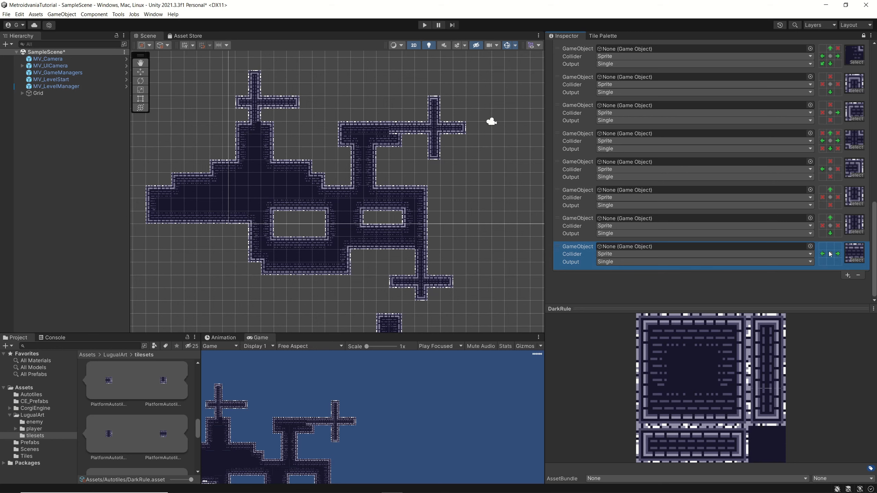
left_click(831, 247)
left_click(831, 261)
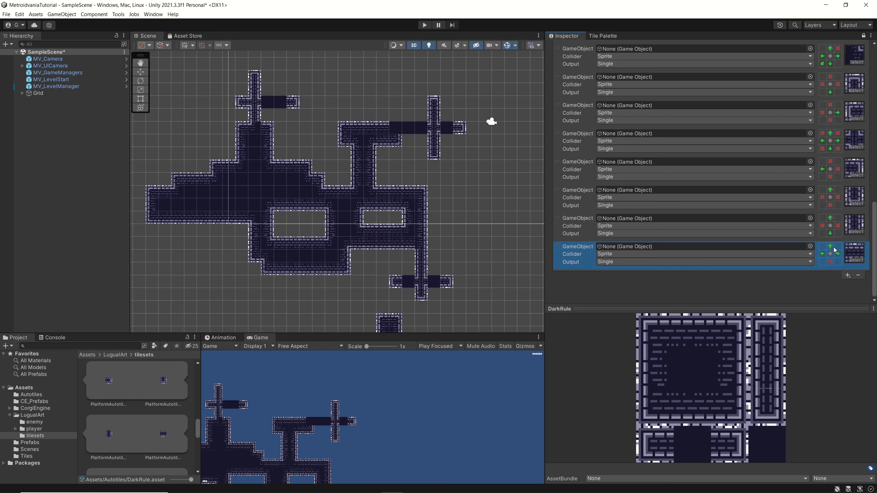
left_click(832, 247)
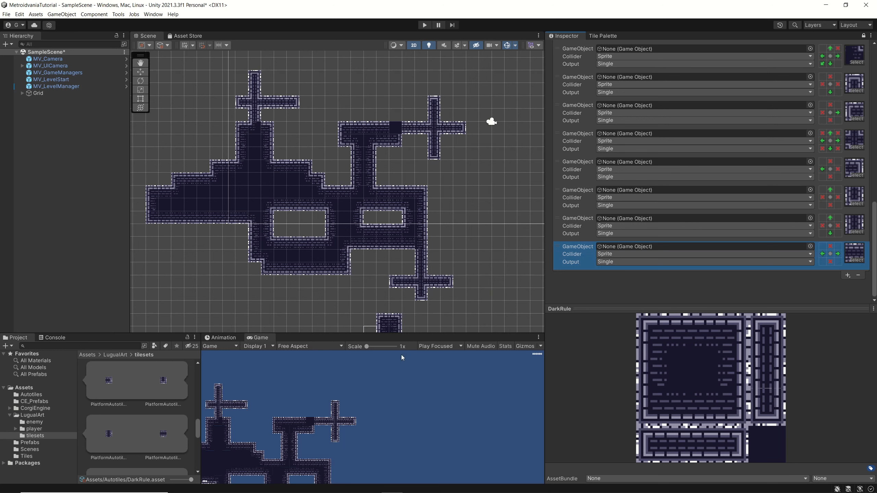
Add a tiling rule with the upward T-junction sprite and set its neighbours above, left, right and below to This.
left_click(848, 276)
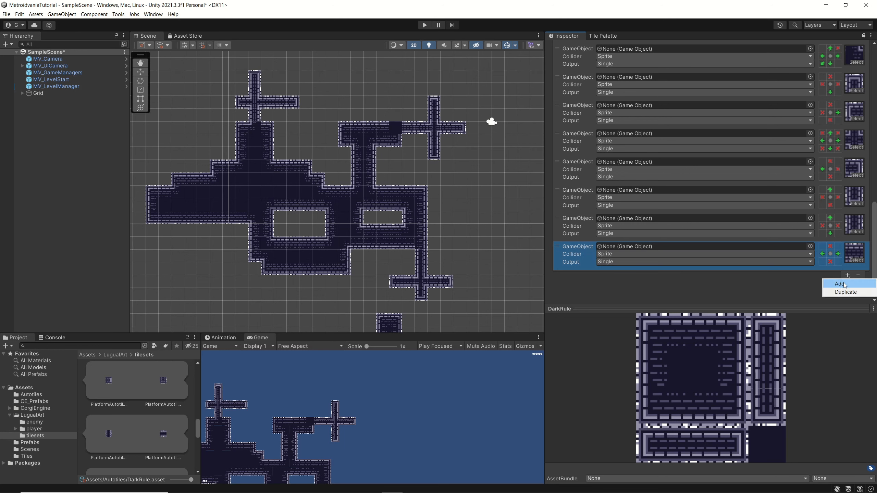
left_click(841, 284)
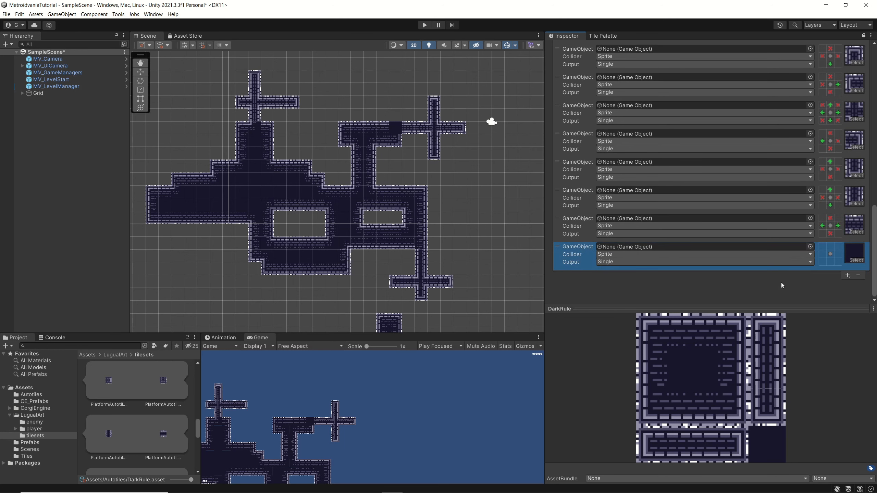
scroll(169, 432, "down", 2)
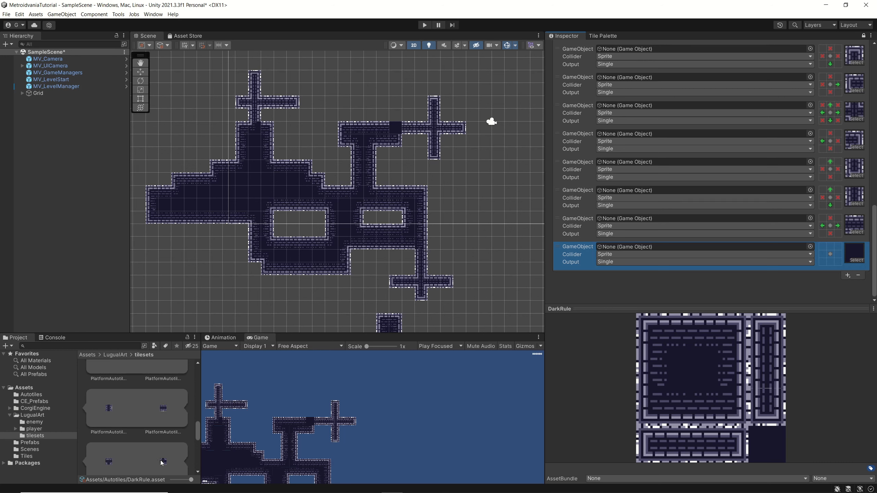
scroll(164, 464, "down", 1)
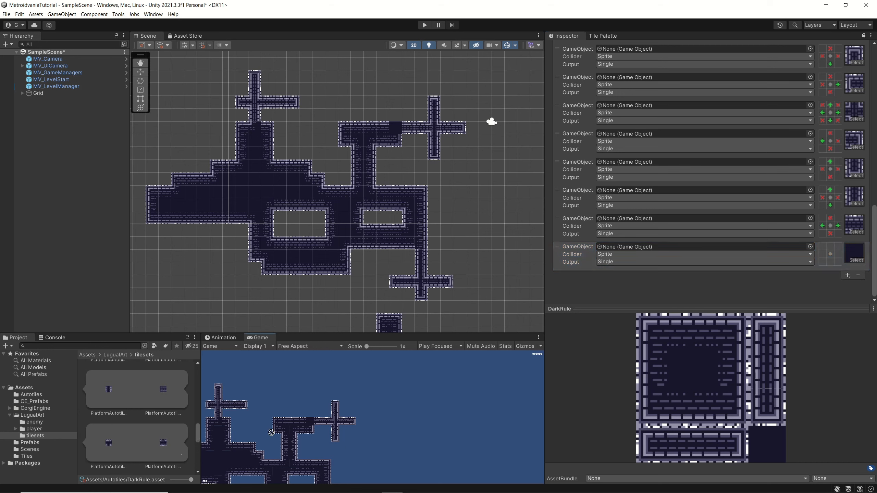
left_click_drag(164, 464, 854, 255)
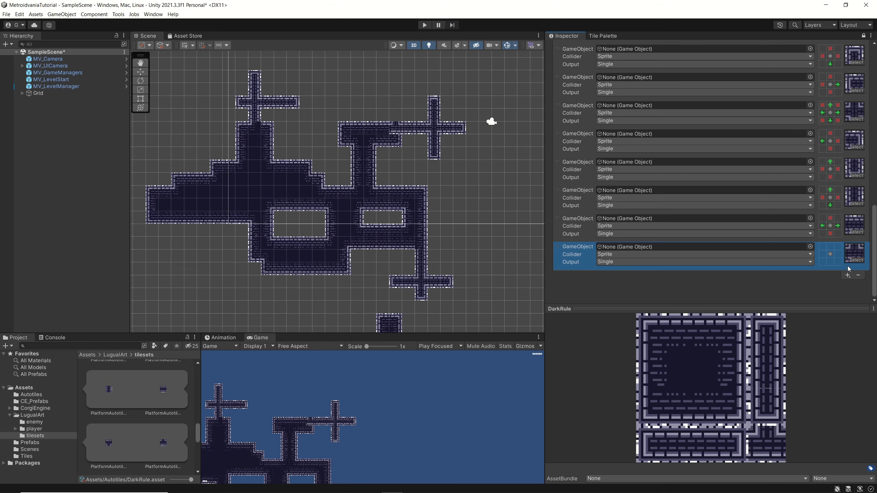
left_click(831, 246)
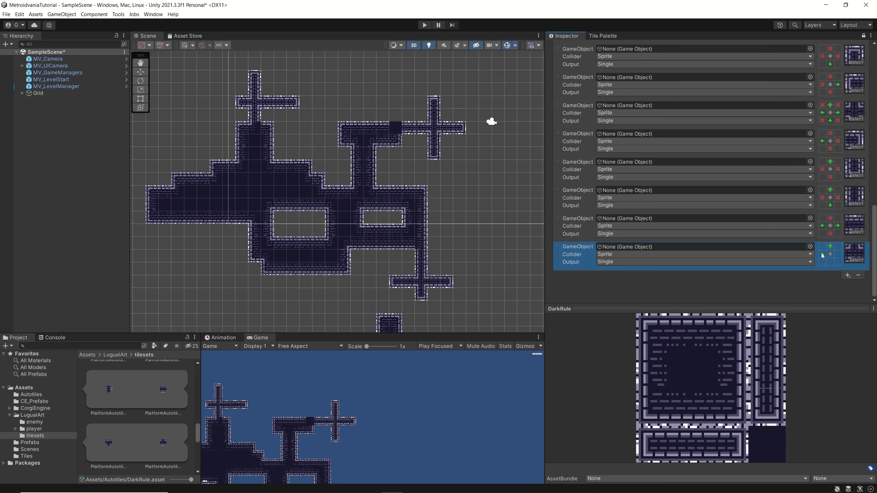
left_click(838, 255)
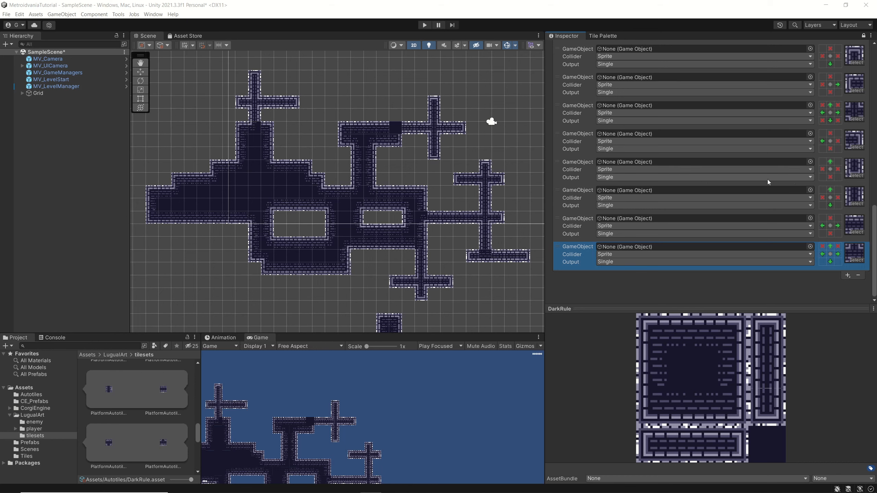
Complete the four inner-corner rules by setting every remaining diagonal neighbour to This, leaving each rule's single Not This corner.
scroll(786, 167, "up", 5)
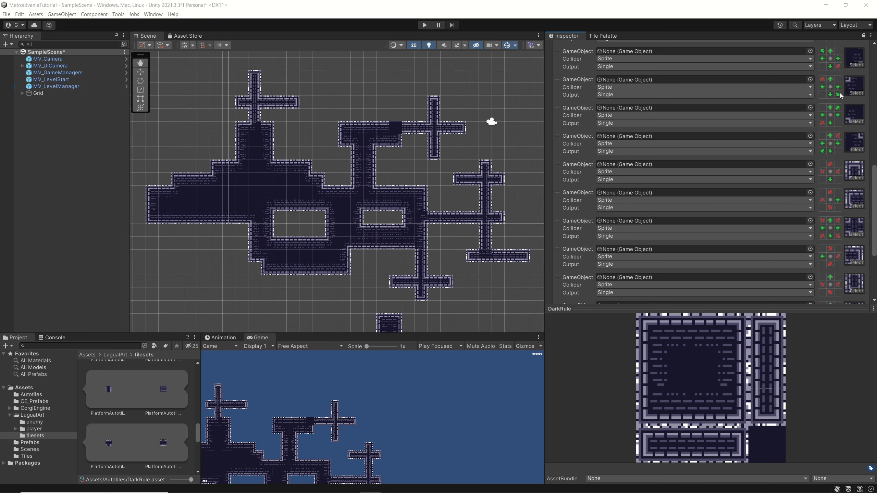
left_click(839, 79)
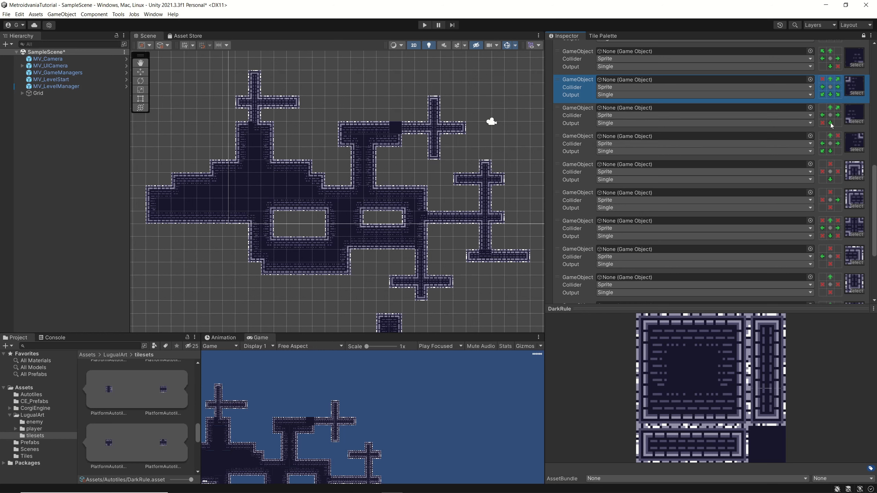
left_click(822, 108)
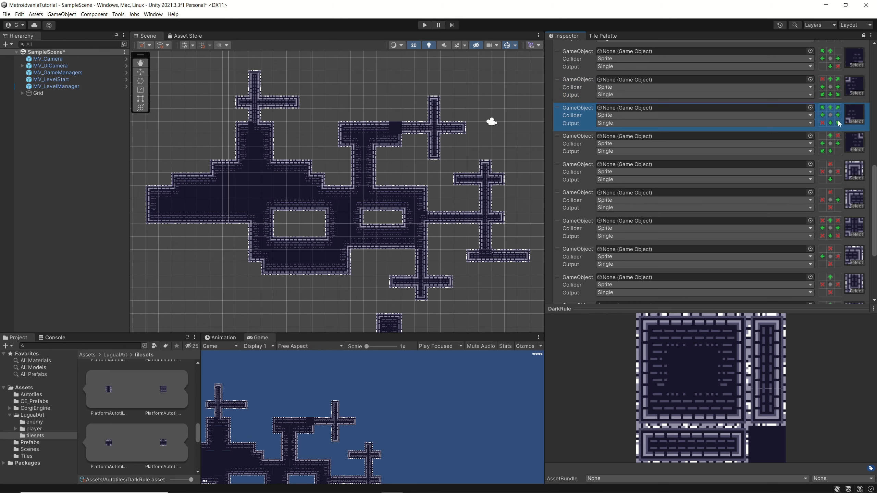
left_click(838, 151)
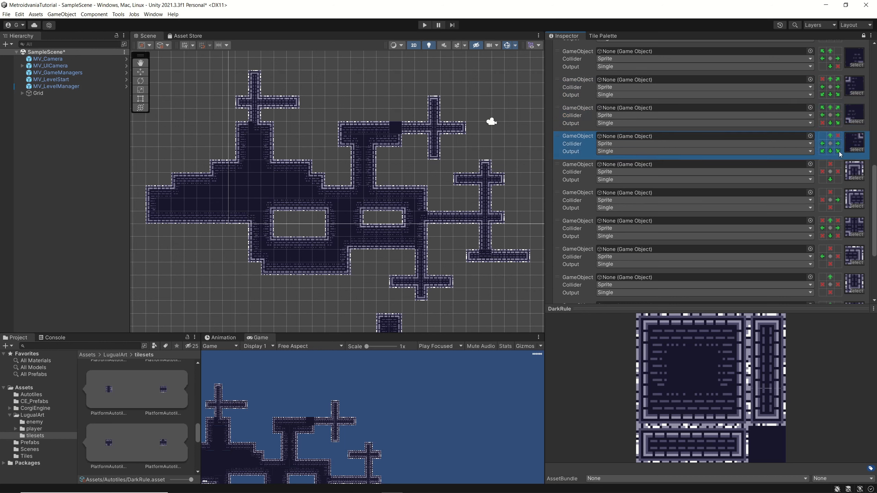
left_click(823, 135)
scroll(832, 159, "up", 3)
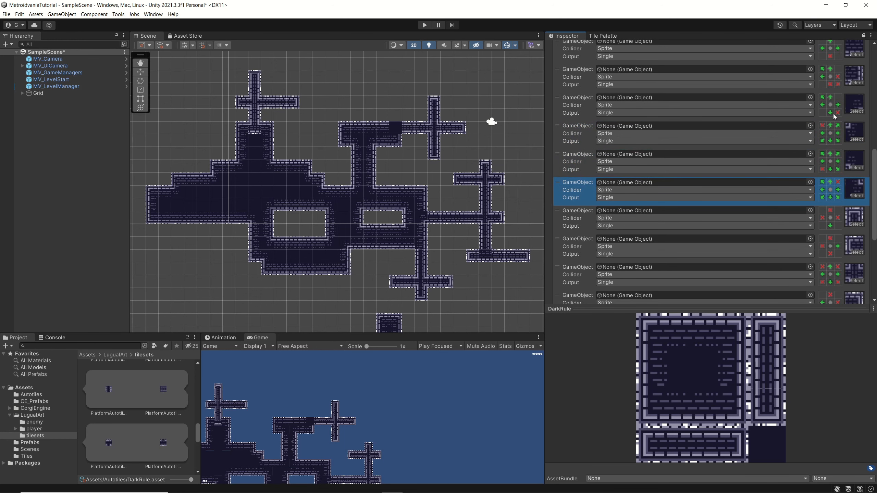
left_click(823, 113)
left_click(838, 97)
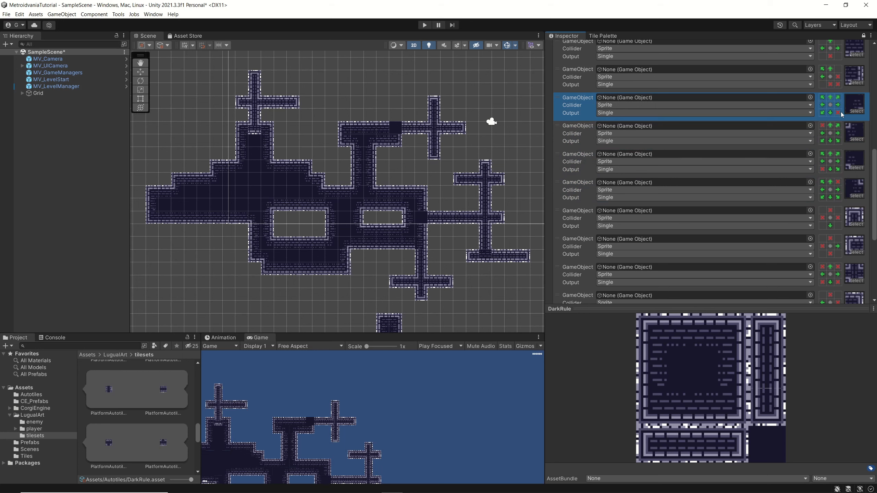
scroll(844, 143, "up", 2)
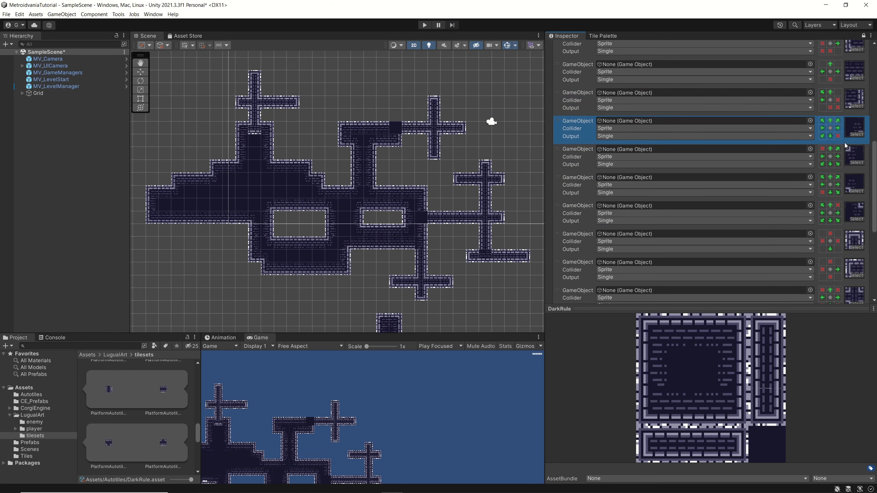
Examine how the thin vertical bar joins the top of the solid block in the scene.
scroll(844, 143, "down", 10)
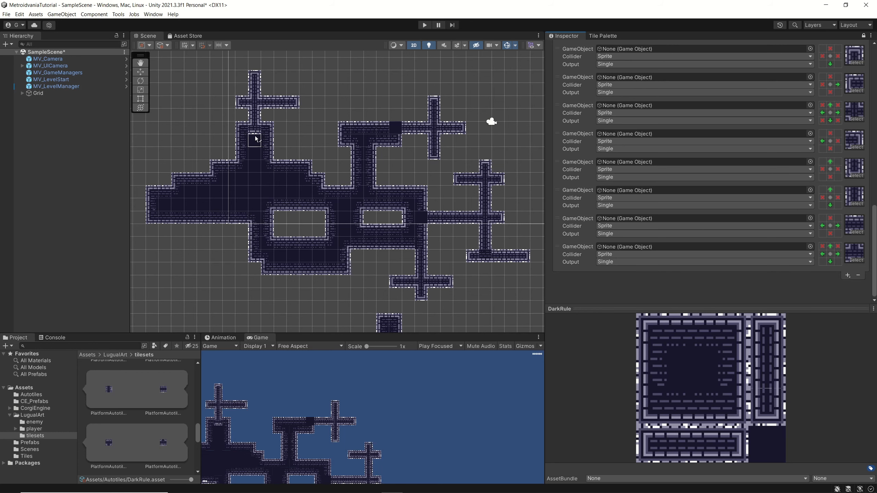
scroll(242, 134, "up", 6)
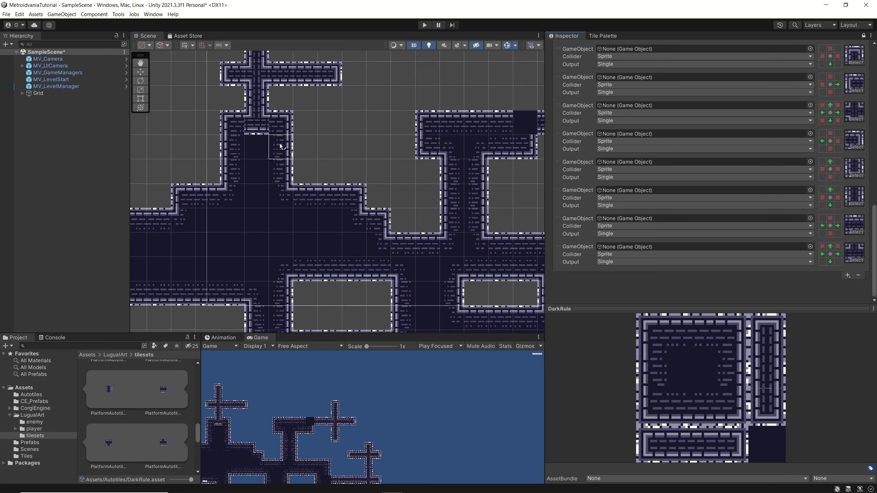
left_click(310, 142)
scroll(301, 153, "down", 8)
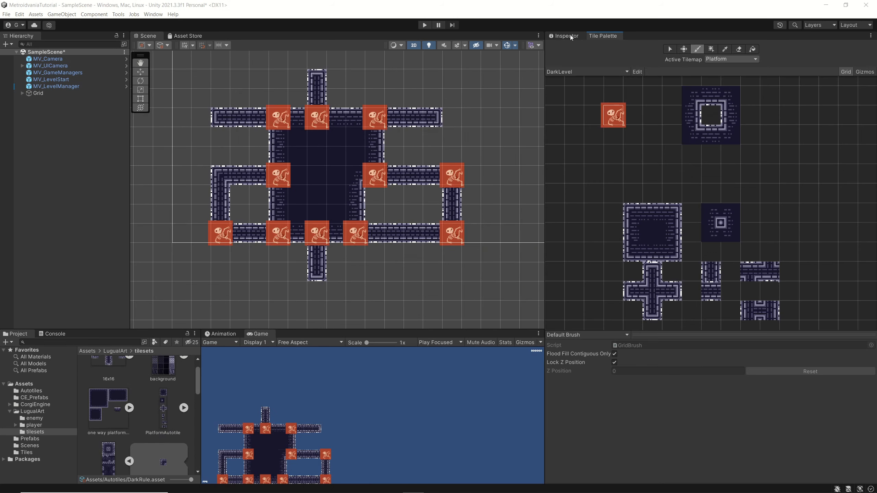
Review the Dark Rule tile's Default Sprite and the sprite selection available for it.
left_click(570, 35)
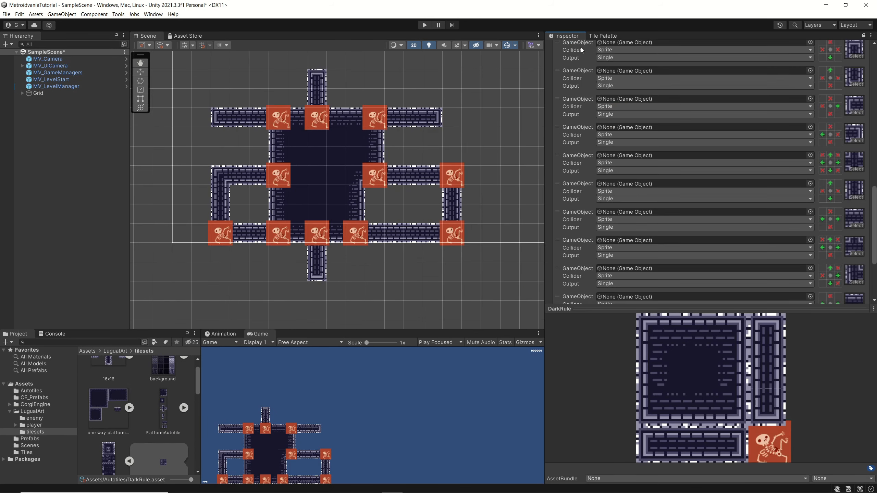
scroll(753, 290, "up", 10)
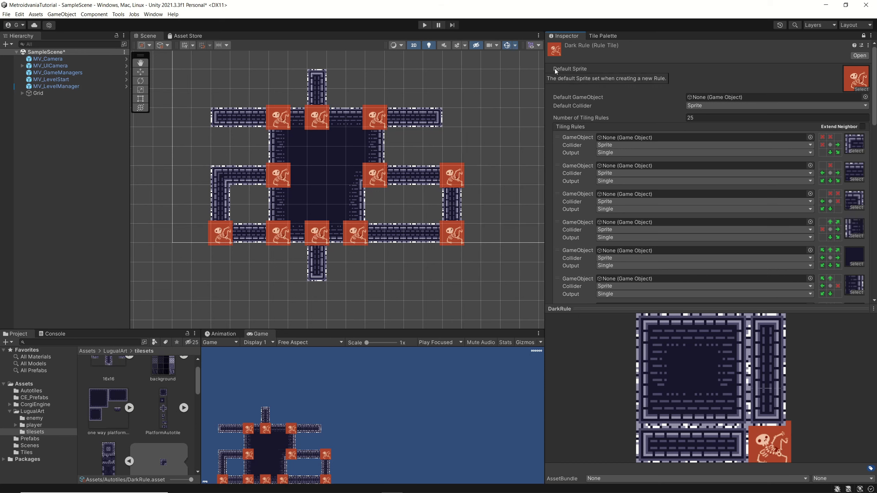
left_click(448, 115)
left_click(862, 89)
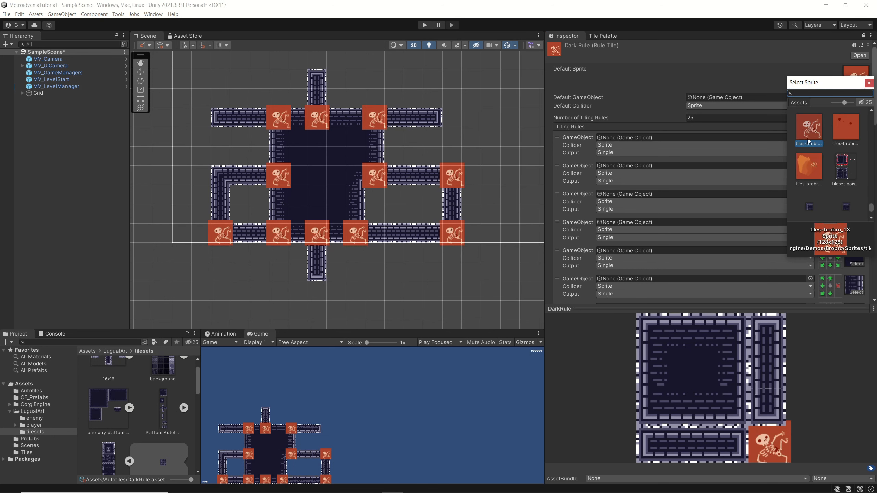
left_click(682, 78)
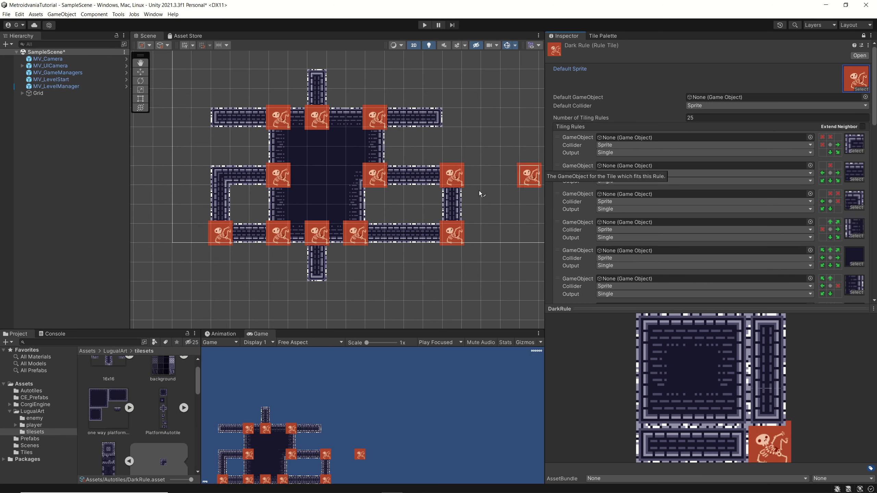
scroll(172, 414, "down", 1)
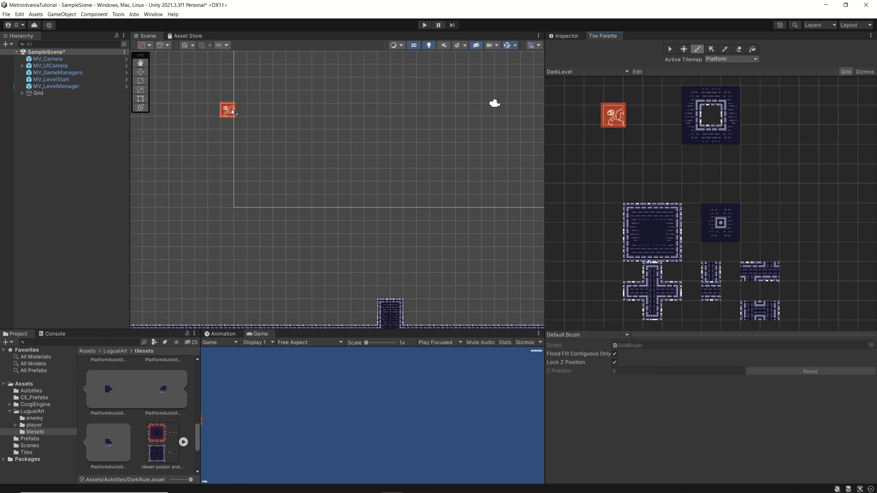
Paint a one-tile-thick closed loop with the DarkRule tile and run a vertical bar across both its horizontal sides.
mouse_move(240, 110)
left_mouse_down()
mouse_move(428, 98)
mouse_move(465, 124)
mouse_move(465, 161)
mouse_move(263, 162)
mouse_move(228, 145)
mouse_move(228, 110)
left_mouse_up()
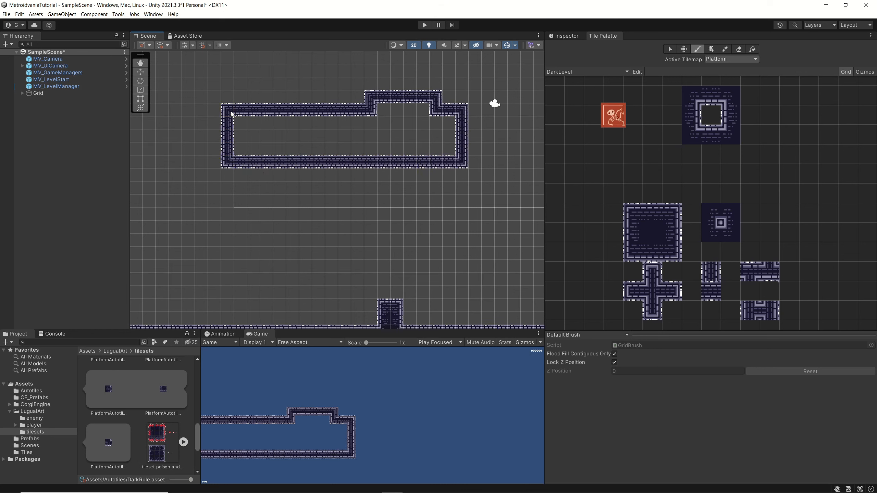
left_click_drag(319, 110, 318, 70)
left_click_drag(323, 127, 318, 190)
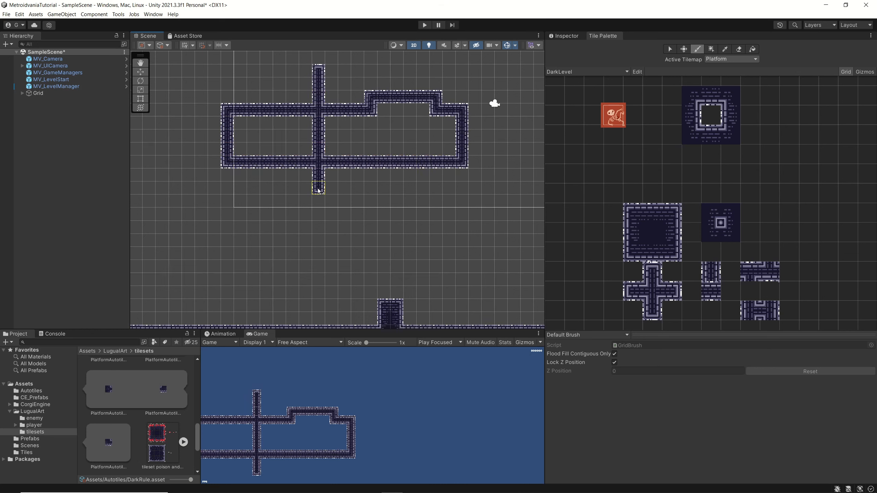
left_click(385, 151)
Erase the whole test loop and its crossing bar from the Platform tilemap.
left_click_drag(774, 123, 854, 221)
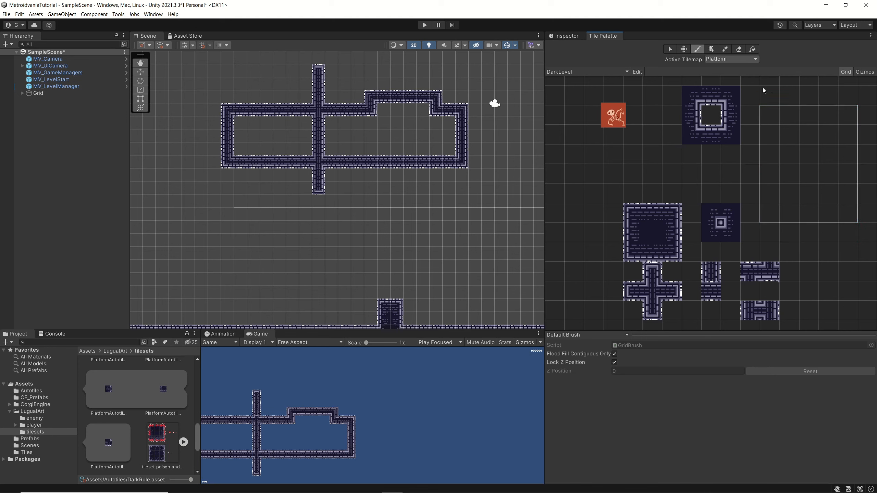
left_click(738, 50)
mouse_move(478, 128)
left_mouse_down()
mouse_move(413, 214)
mouse_move(309, 144)
mouse_move(347, 217)
left_mouse_up()
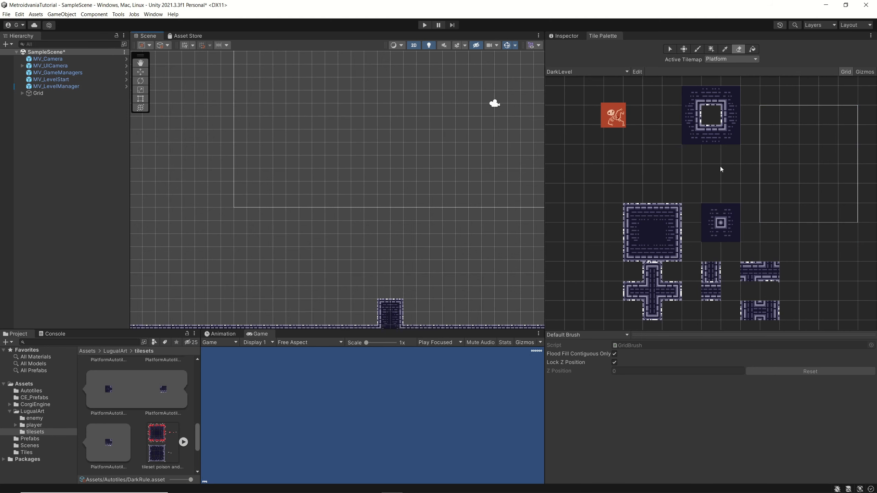
Paint a solid DarkRule block with three thin bars extending from its right side and one from its left side.
left_click(620, 121)
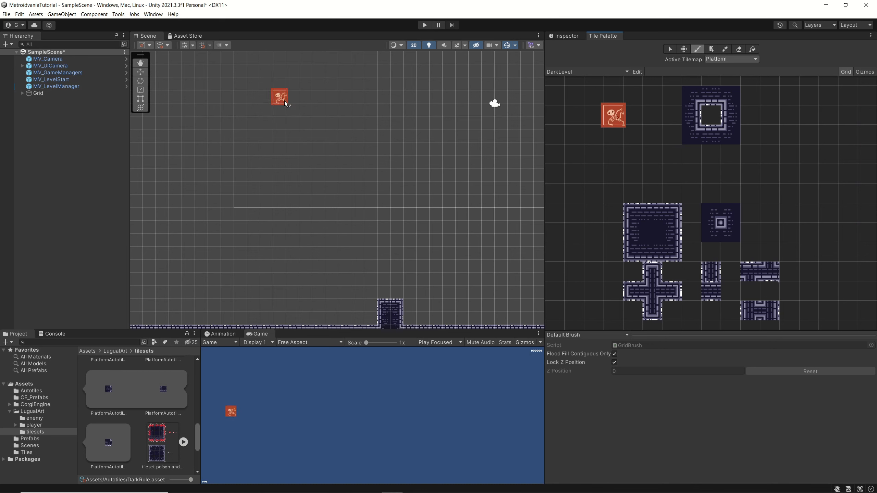
mouse_move(282, 100)
left_mouse_down()
mouse_move(351, 101)
mouse_move(348, 189)
mouse_move(266, 174)
mouse_move(280, 108)
mouse_move(266, 134)
mouse_move(286, 174)
mouse_move(349, 165)
mouse_move(340, 198)
mouse_move(270, 194)
mouse_move(264, 93)
mouse_move(265, 104)
left_mouse_up()
left_click_drag(356, 97, 443, 100)
left_click_drag(354, 197, 450, 200)
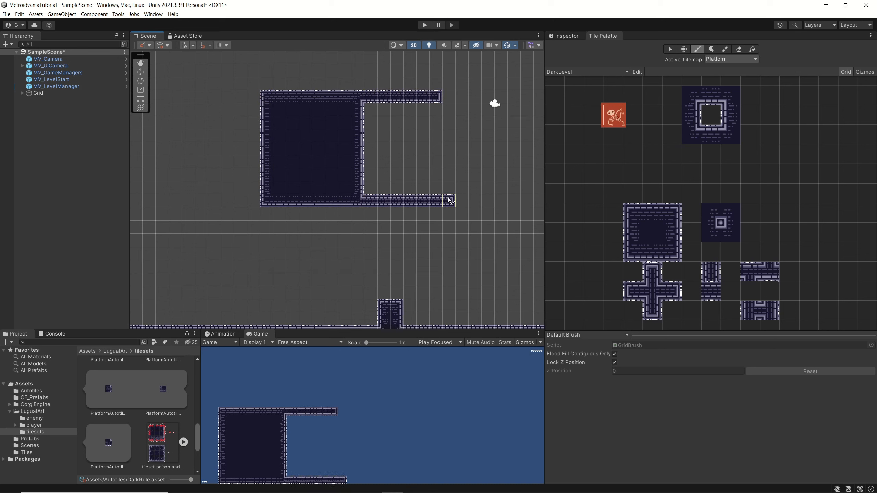
left_click_drag(355, 152, 437, 152)
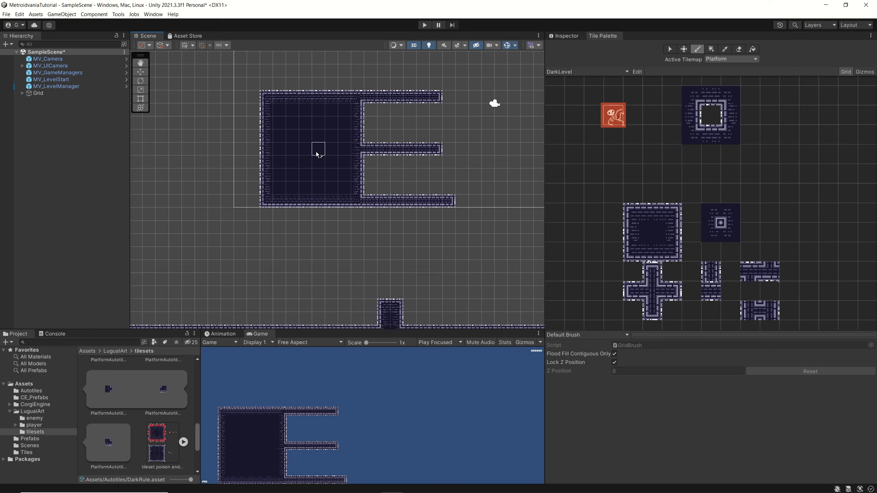
left_click_drag(268, 158, 183, 162)
Paint a vertical bar crossing the three right-hand bars and thicken the junction around the lowest one.
left_click(409, 82)
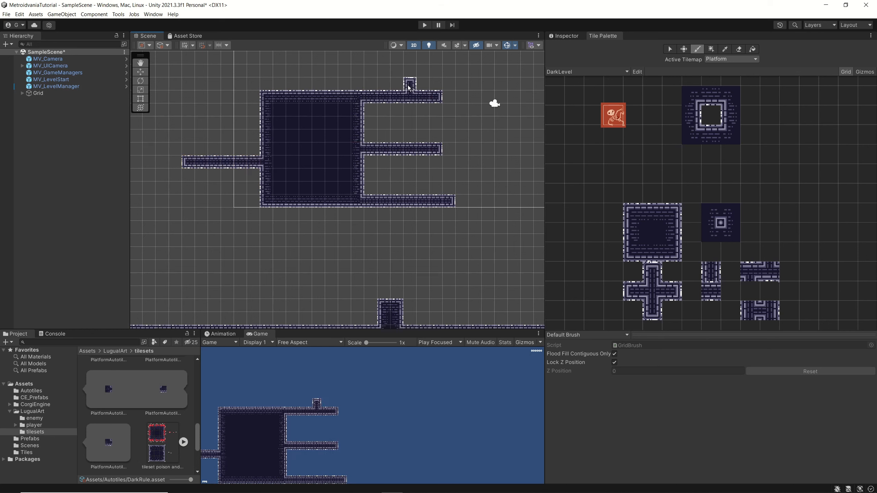
mouse_move(411, 89)
left_mouse_down()
mouse_move(411, 70)
mouse_move(415, 227)
left_mouse_up()
left_click(419, 191)
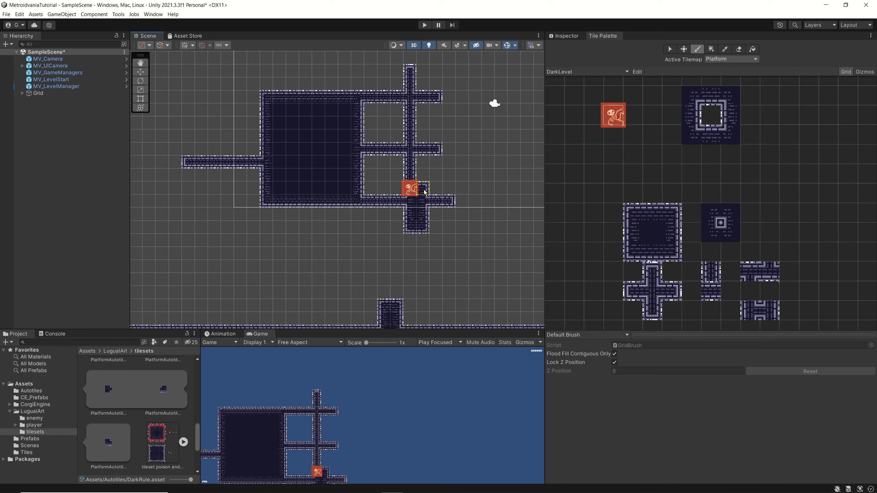
left_click(398, 189)
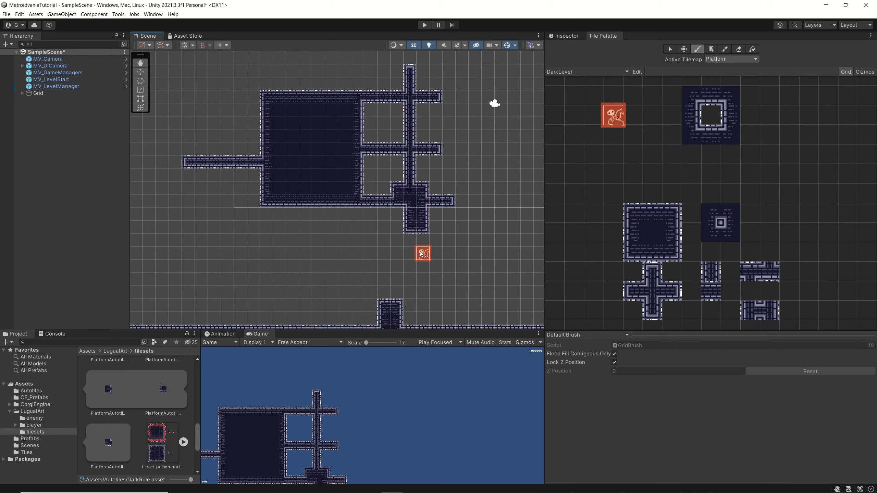
Paint thin bars extending up and down from the block's middle and leftward from its two left corners.
left_click_drag(319, 104, 318, 69)
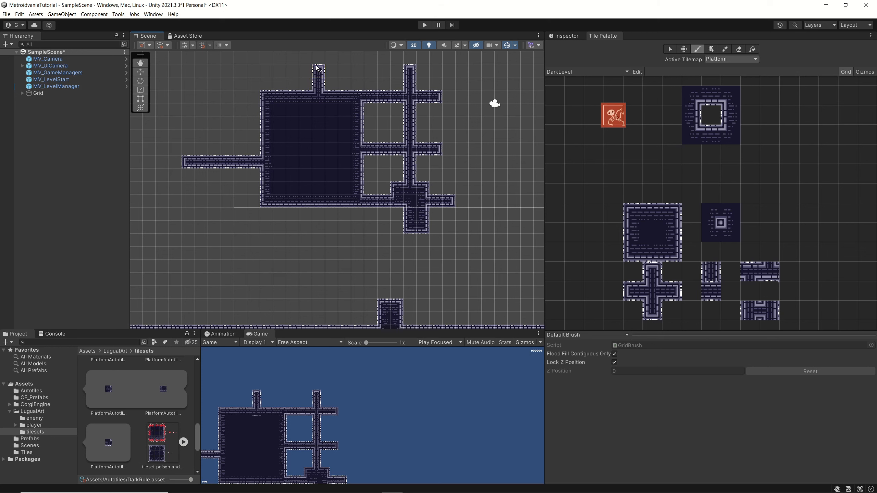
left_click_drag(325, 205, 324, 234)
left_click(231, 152)
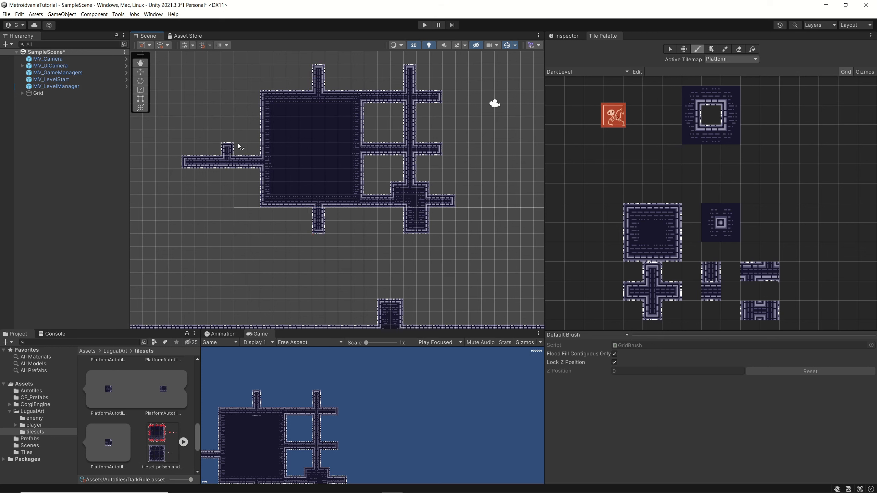
left_click_drag(273, 100, 226, 104)
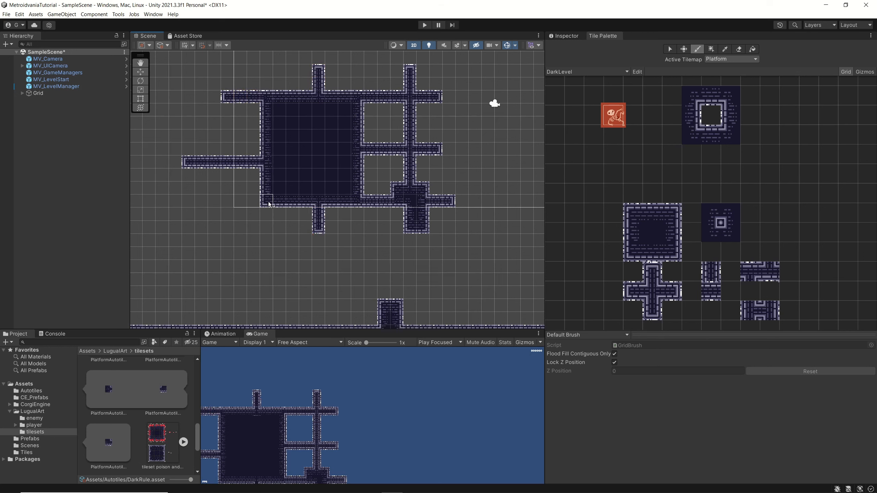
left_click_drag(275, 204, 232, 205)
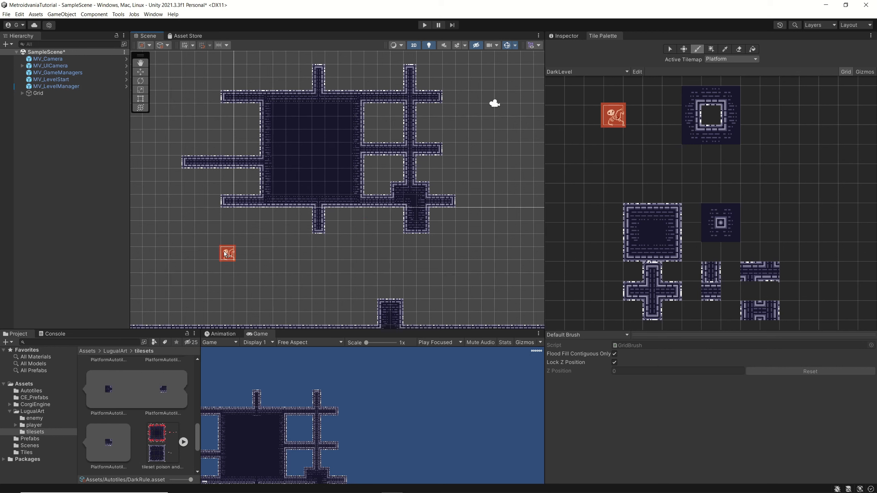
Paint isolated DarkRule tiles in a row below the structure and erase them.
left_click(225, 254)
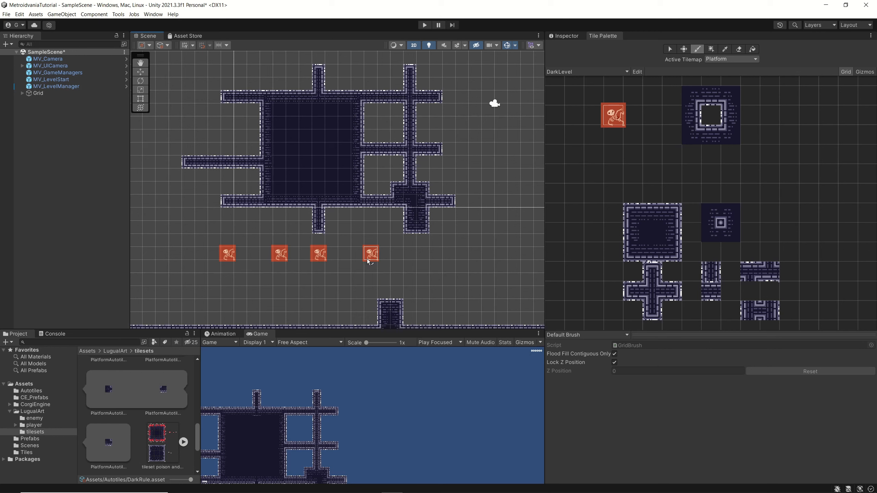
left_click(738, 51)
left_click(319, 255)
left_click_drag(189, 257, 310, 262)
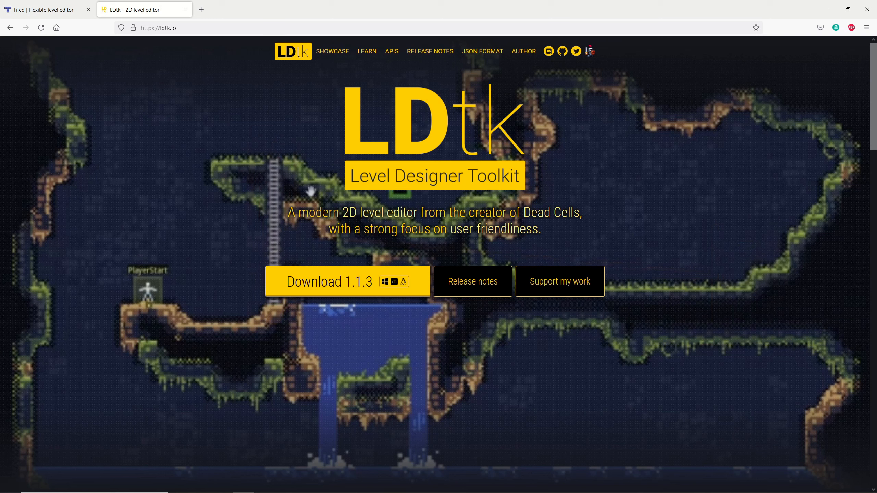
Switch to the Tiled website in the browser and examine its level editor features and the games made with it.
left_click(42, 9)
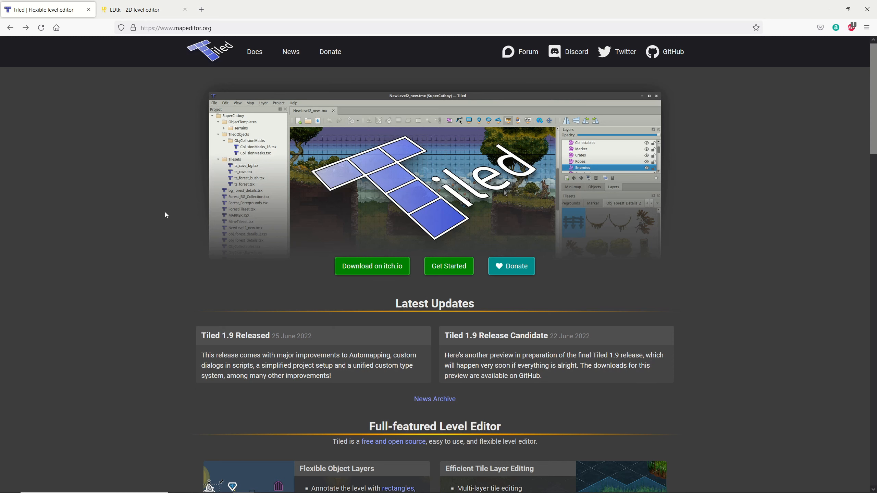
scroll(133, 227, "down", 15)
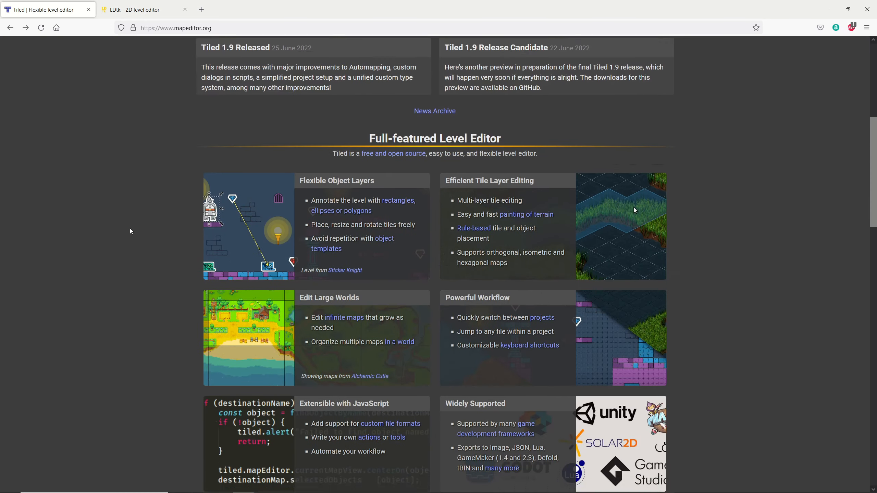
scroll(133, 236, "up", 3)
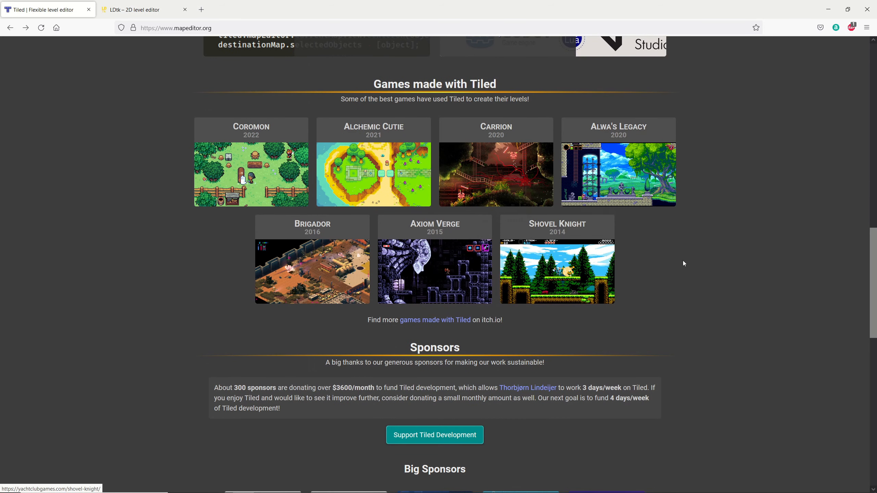
scroll(712, 252, "up", 10)
scroll(713, 250, "up", 8)
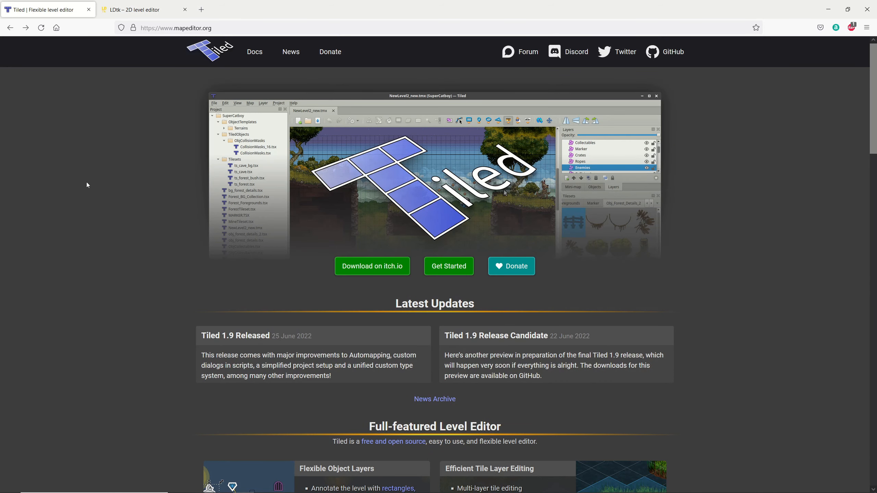